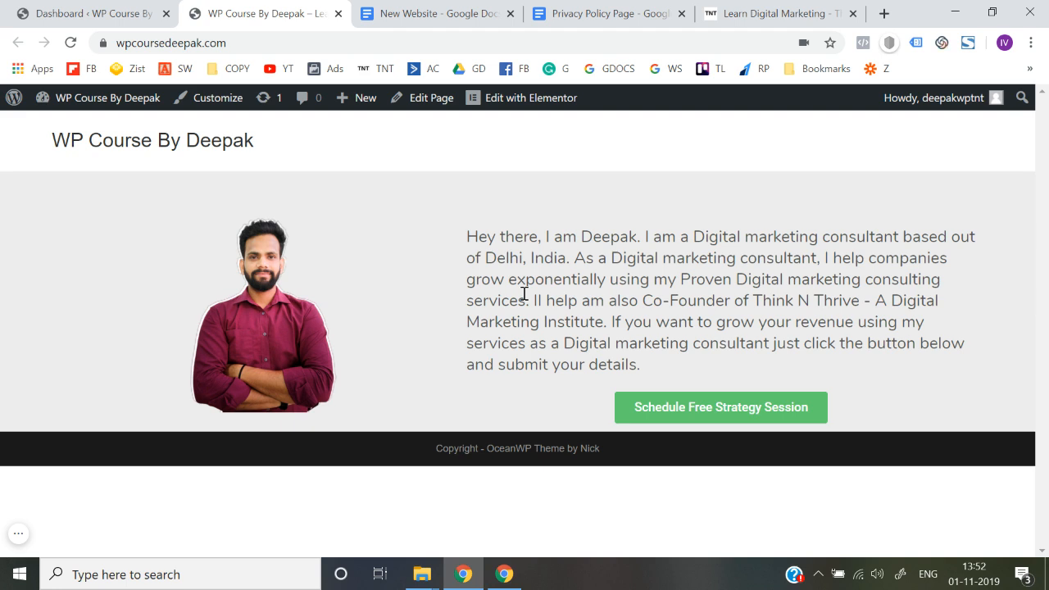
Step: Compare the site's header title with the header and footer of the Think N Thrive homepage
{"action": "left_click_drag", "start_coordinate": [33, 156], "coordinate": [293, 148]}
{"action": "left_click", "coordinate": [294, 149]}
{"action": "left_click", "coordinate": [770, 13]}
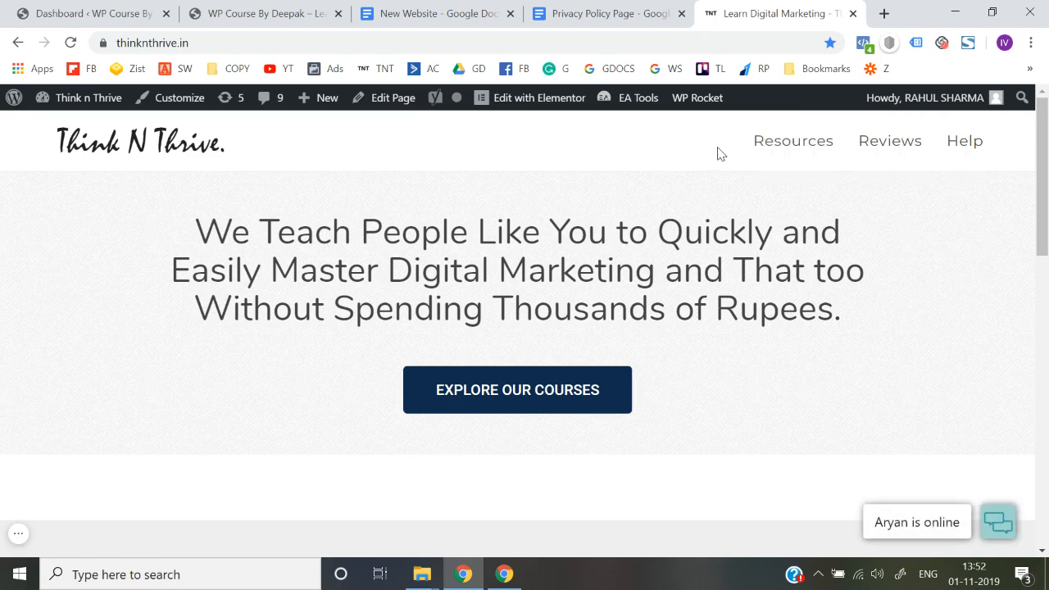
{"action": "scroll", "coordinate": [719, 154], "scroll_direction": "down", "scroll_amount": 10}
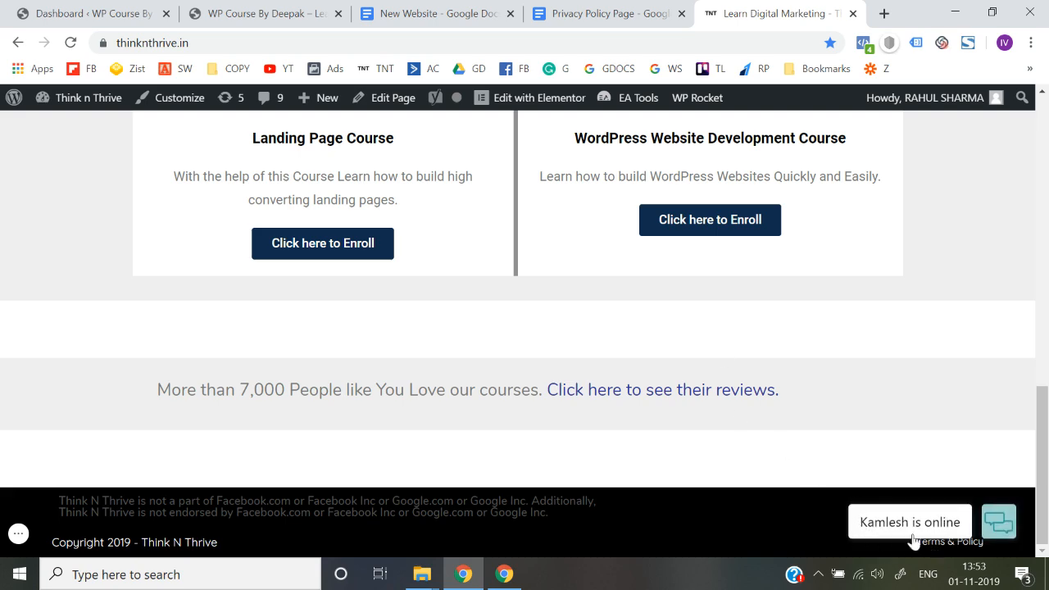
{"action": "scroll", "coordinate": [648, 445], "scroll_direction": "up", "scroll_amount": 10}
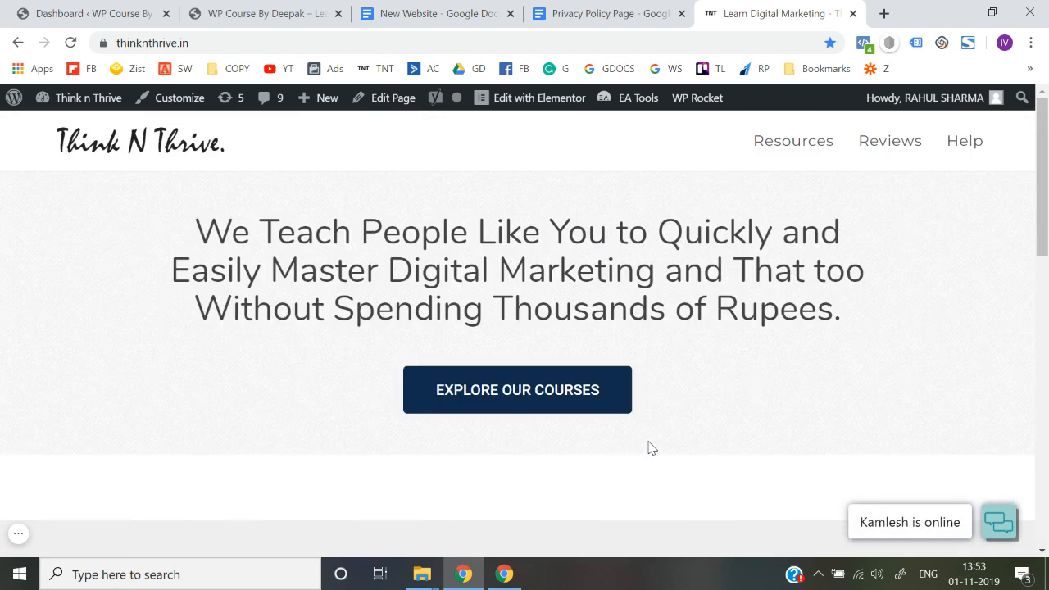
{"action": "left_click", "coordinate": [262, 13]}
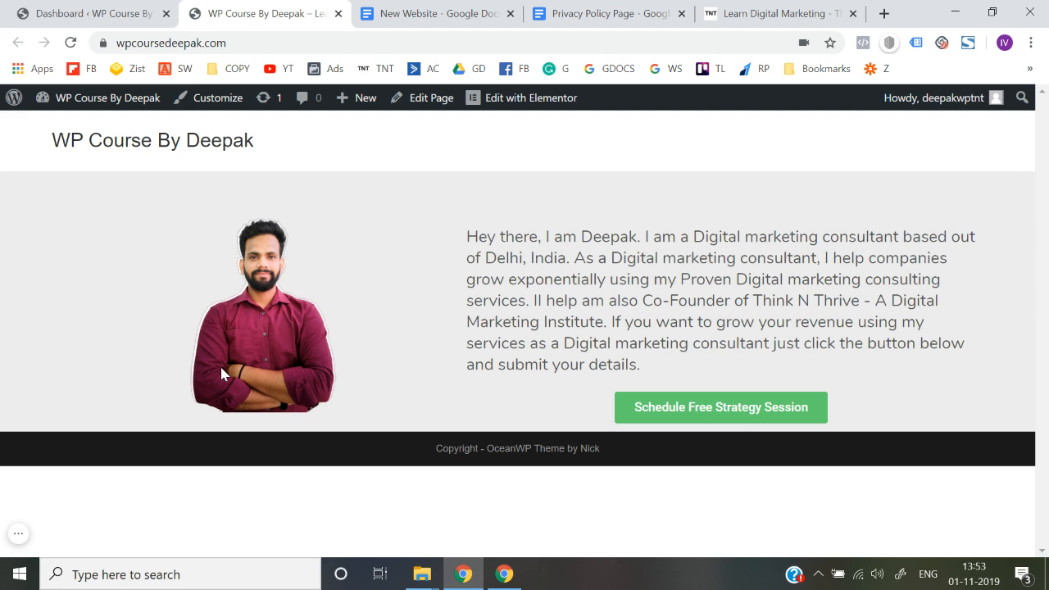
Step: Open the Footer Bottom settings in the site's theme customizer
{"action": "left_click_drag", "start_coordinate": [437, 450], "coordinate": [620, 468]}
{"action": "left_click", "coordinate": [446, 450]}
{"action": "left_click", "coordinate": [435, 450]}
{"action": "left_click", "coordinate": [624, 469]}
{"action": "left_click", "coordinate": [232, 115]}
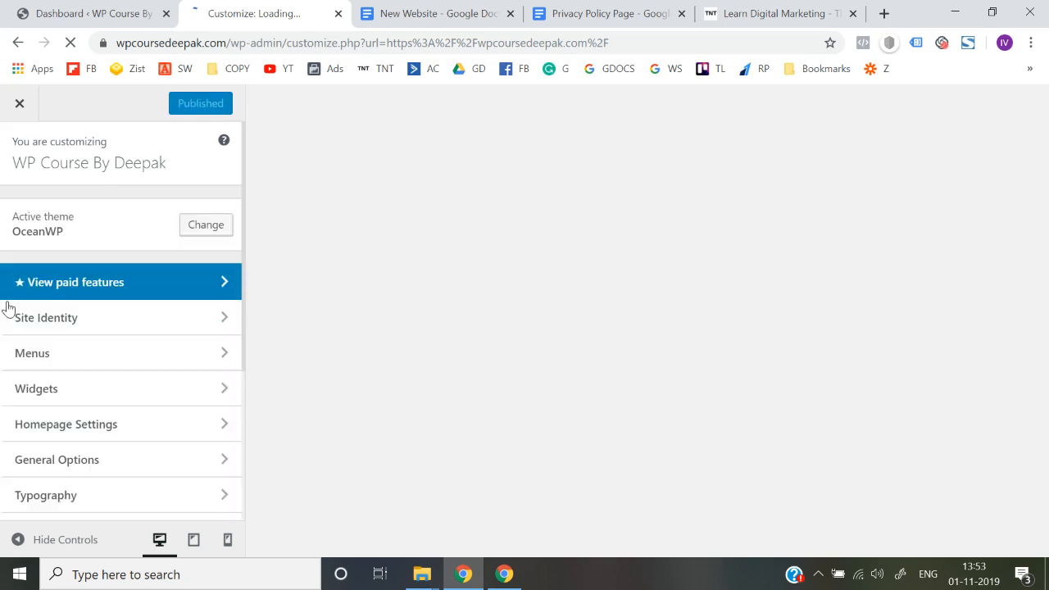
{"action": "scroll", "coordinate": [58, 421], "scroll_direction": "down", "scroll_amount": 3}
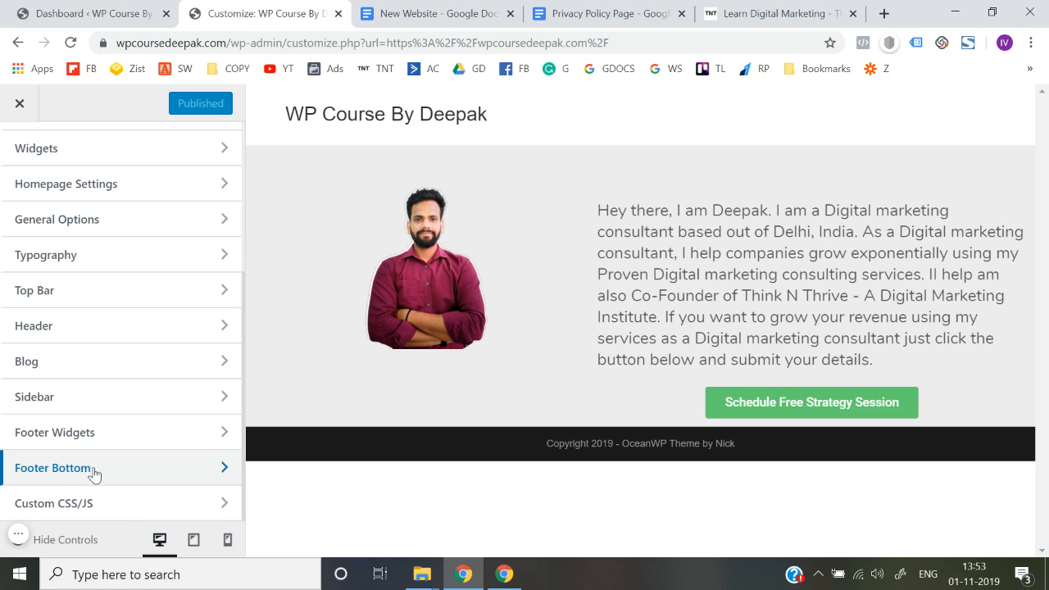
{"action": "left_click", "coordinate": [95, 469]}
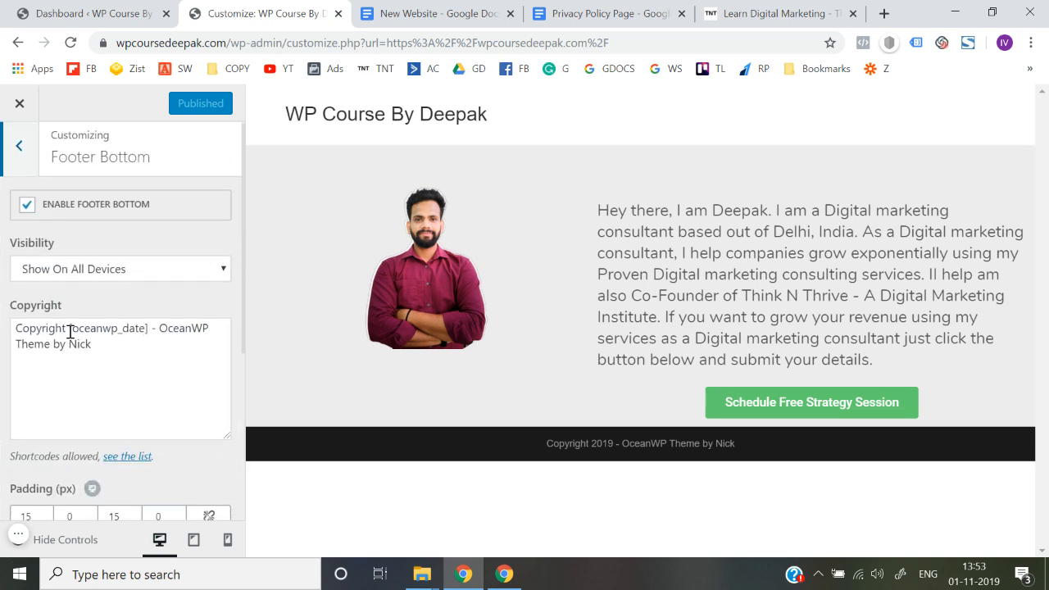
Step: Replace the theme credit after the date shortcode in the footer copyright text with the site's title, and publish the change
{"action": "left_click_drag", "start_coordinate": [159, 329], "coordinate": [177, 356]}
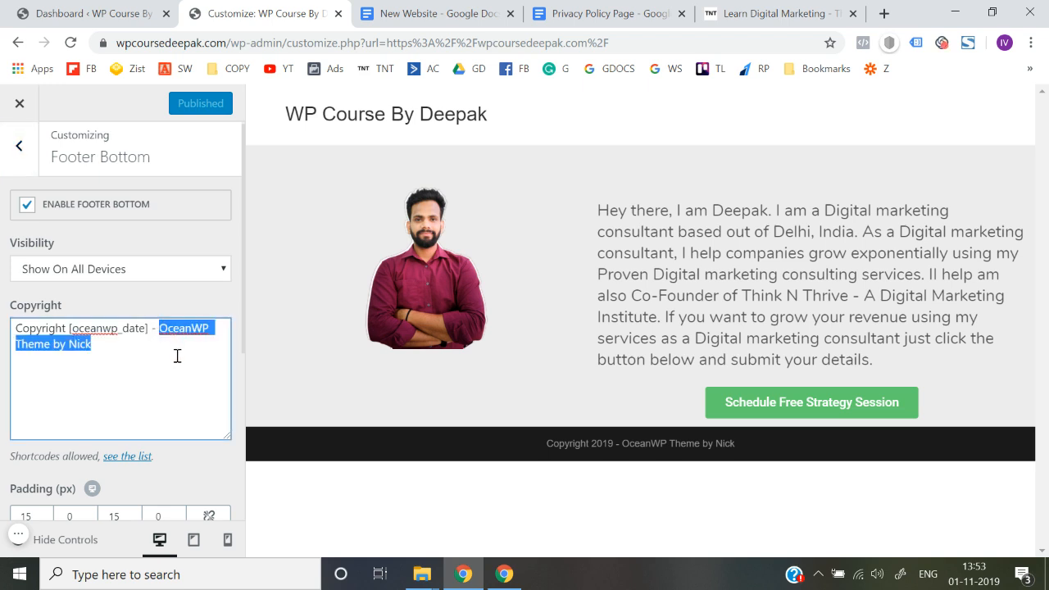
{"action": "type", "text": "W"}
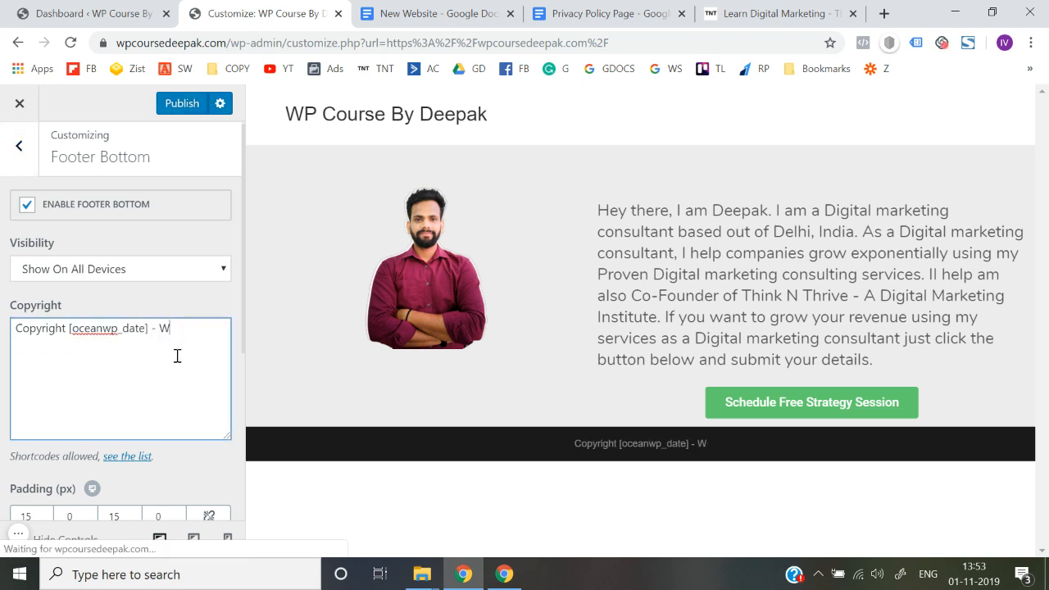
{"action": "type", "text": "P Course By Deepak"}
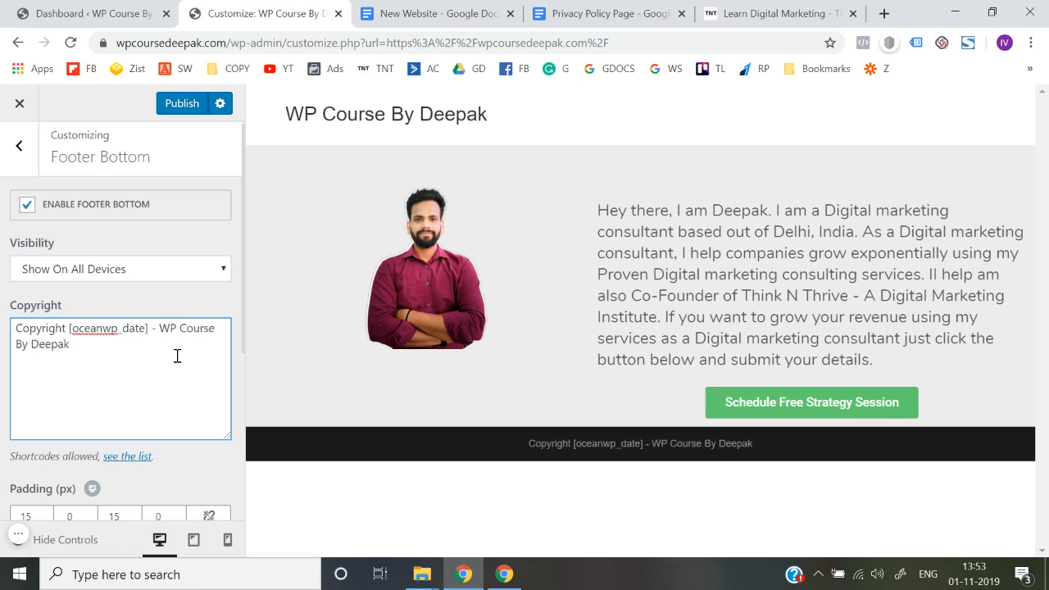
{"action": "left_click", "coordinate": [3, 370]}
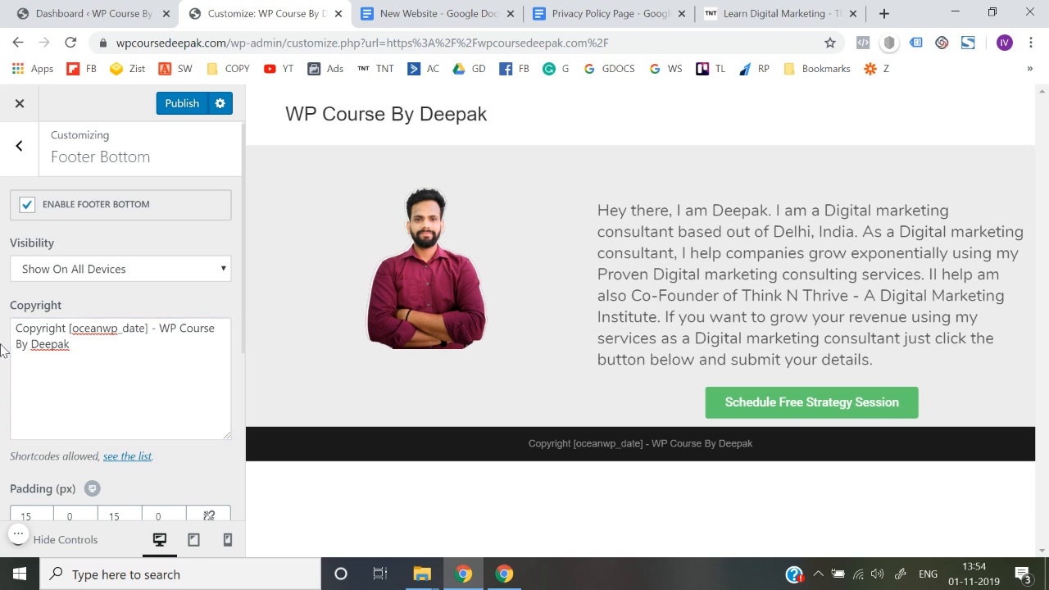
{"action": "left_click", "coordinate": [178, 105]}
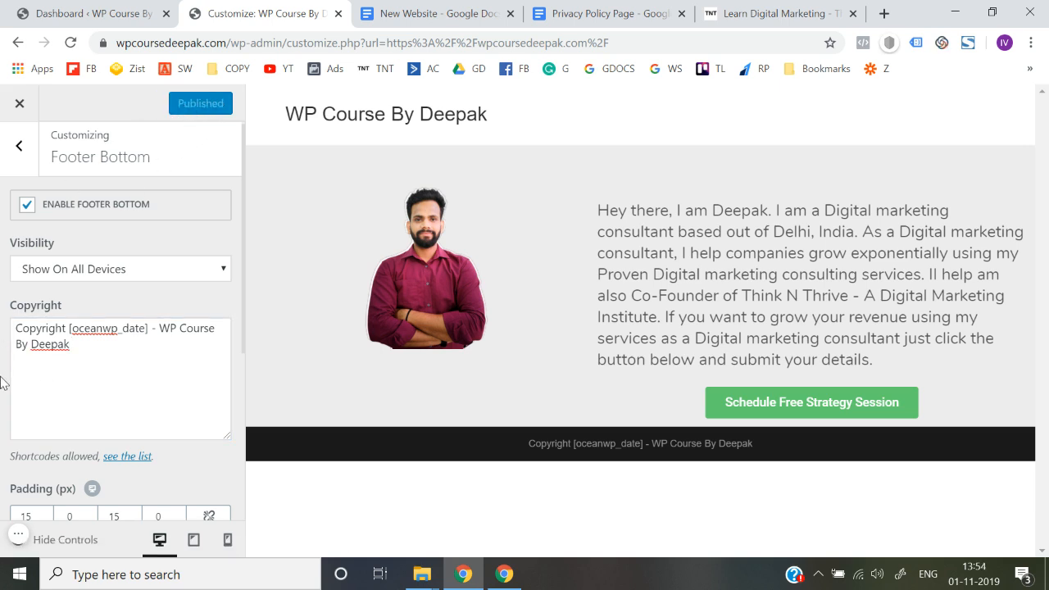
Step: Close the customizer and check the copyright line and header title on the reloaded homepage
{"action": "left_click", "coordinate": [19, 105]}
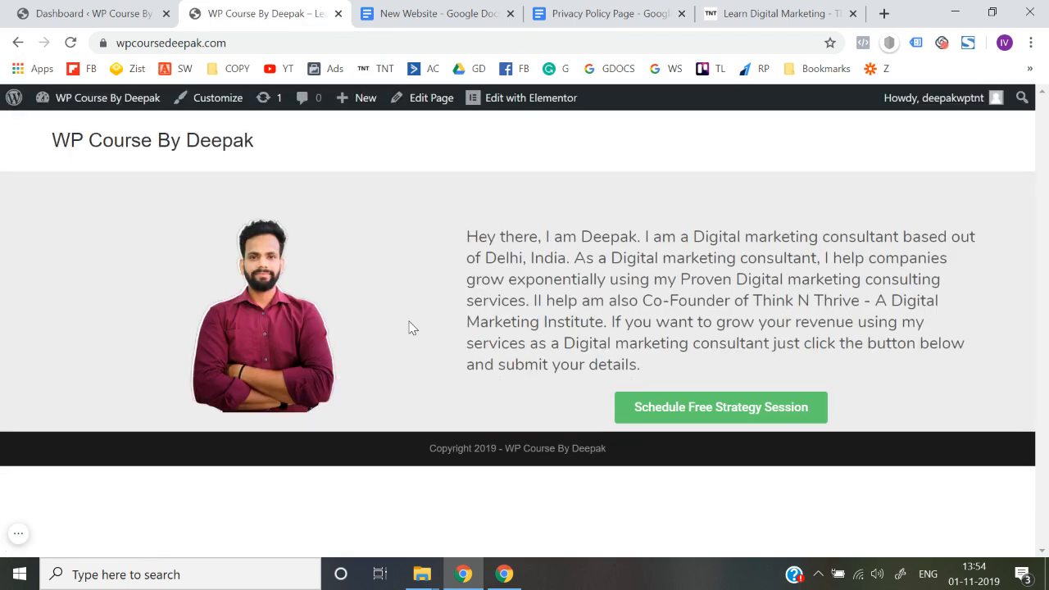
{"action": "left_click", "coordinate": [368, 43]}
{"action": "key", "text": "Return"}
{"action": "mouse_move", "coordinate": [431, 452]}
{"action": "left_mouse_down"}
{"action": "mouse_move", "coordinate": [499, 464]}
{"action": "mouse_move", "coordinate": [635, 456]}
{"action": "mouse_move", "coordinate": [422, 464]}
{"action": "left_mouse_up"}
{"action": "left_click", "coordinate": [635, 456]}
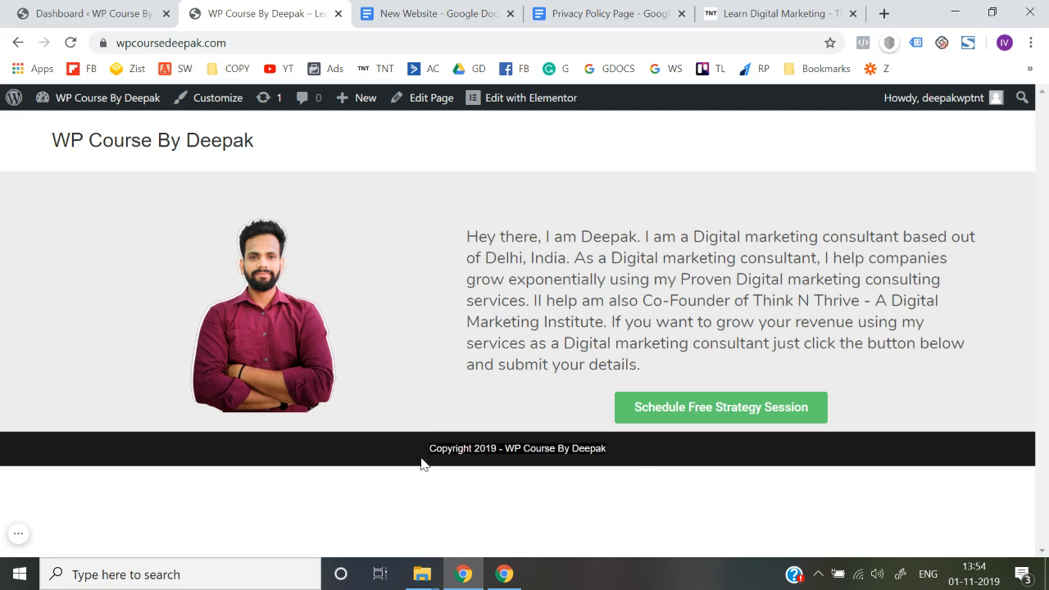
{"action": "left_click", "coordinate": [420, 460]}
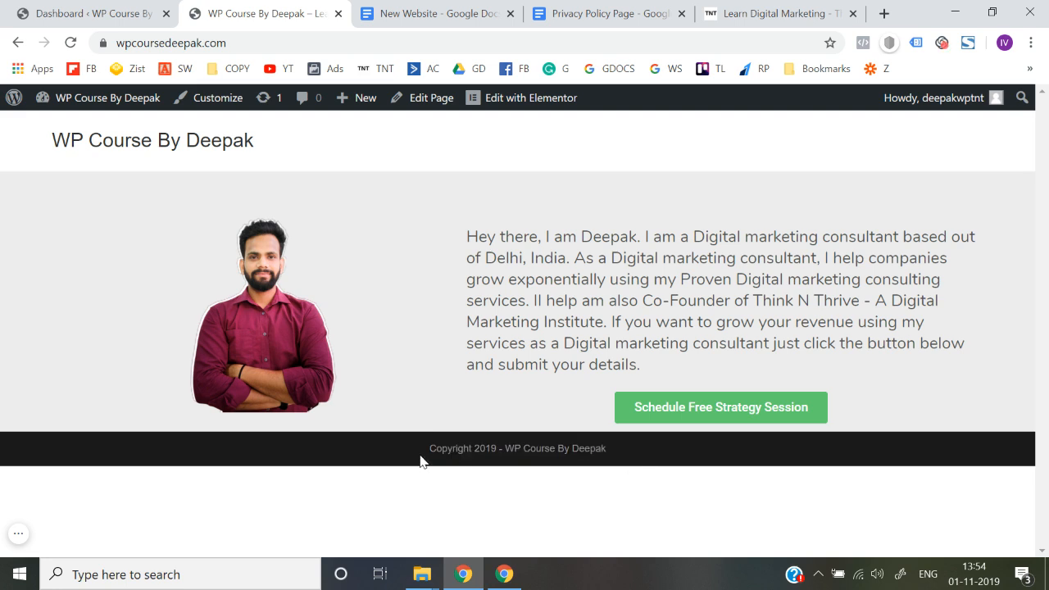
{"action": "mouse_move", "coordinate": [274, 157]}
{"action": "left_mouse_down"}
{"action": "mouse_move", "coordinate": [41, 155]}
{"action": "mouse_move", "coordinate": [282, 153]}
{"action": "left_mouse_up"}
{"action": "left_click", "coordinate": [281, 153]}
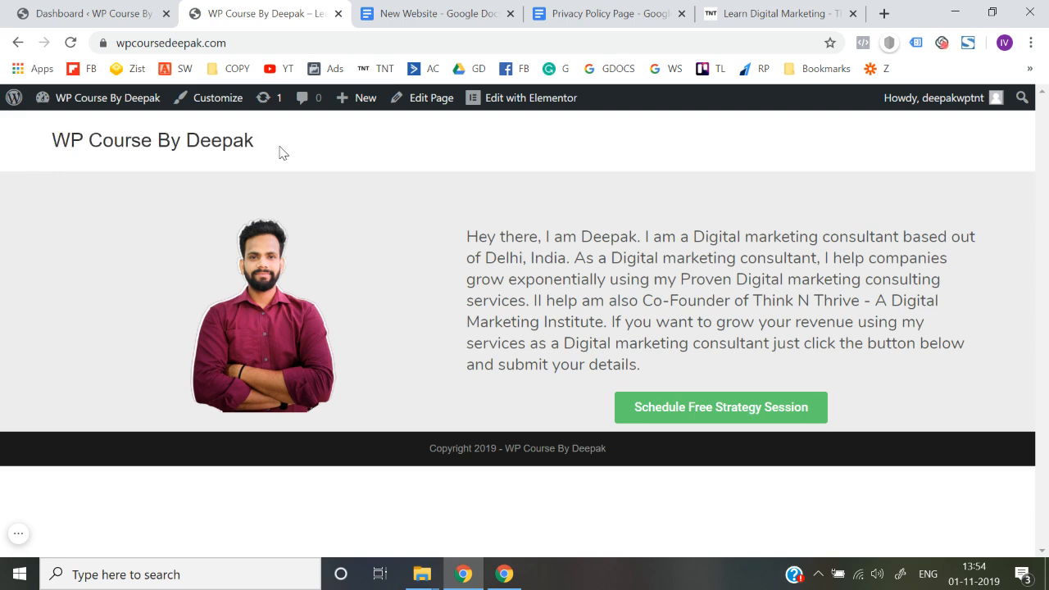
Step: Open the Canva home page in a new browser tab
{"action": "left_click", "coordinate": [890, 20]}
{"action": "type", "text": "canv"}
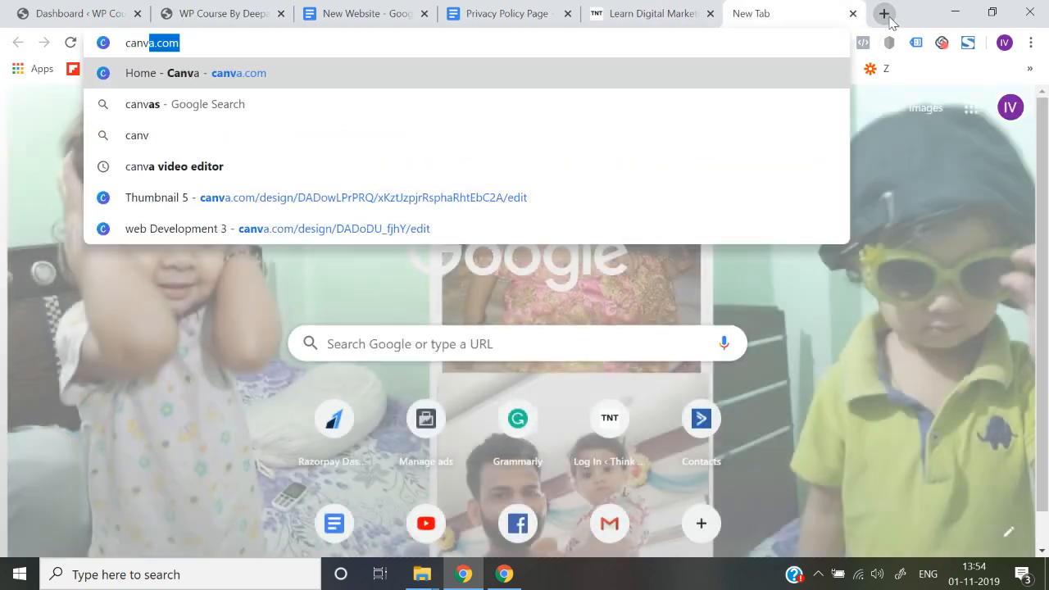
{"action": "key", "text": "Return"}
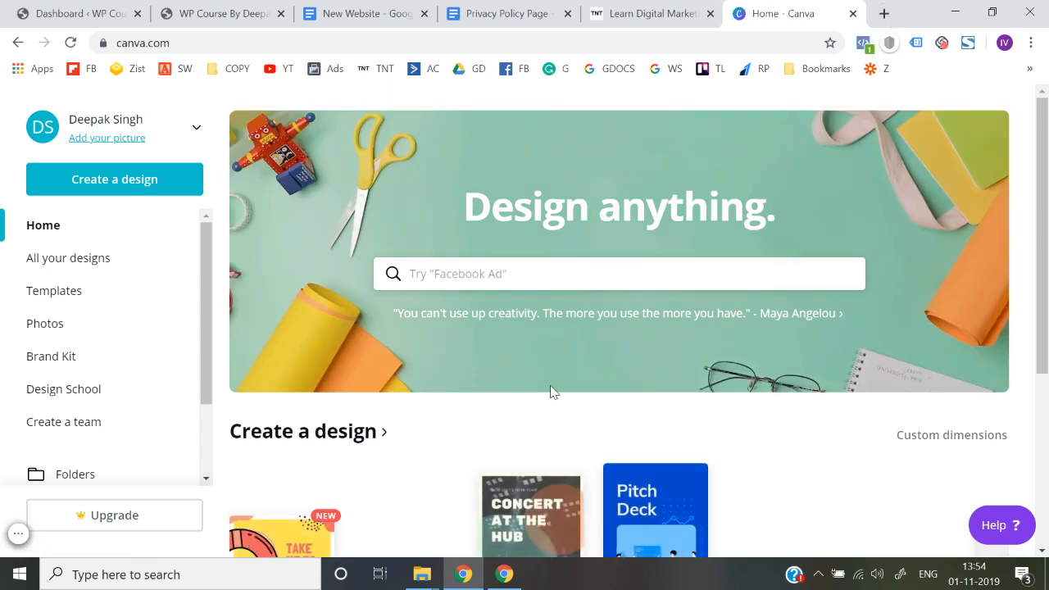
Step: Create a blank 100 × 100 px custom design, view it at 100% zoom, and return to the Canva home page
{"action": "left_click", "coordinate": [136, 189]}
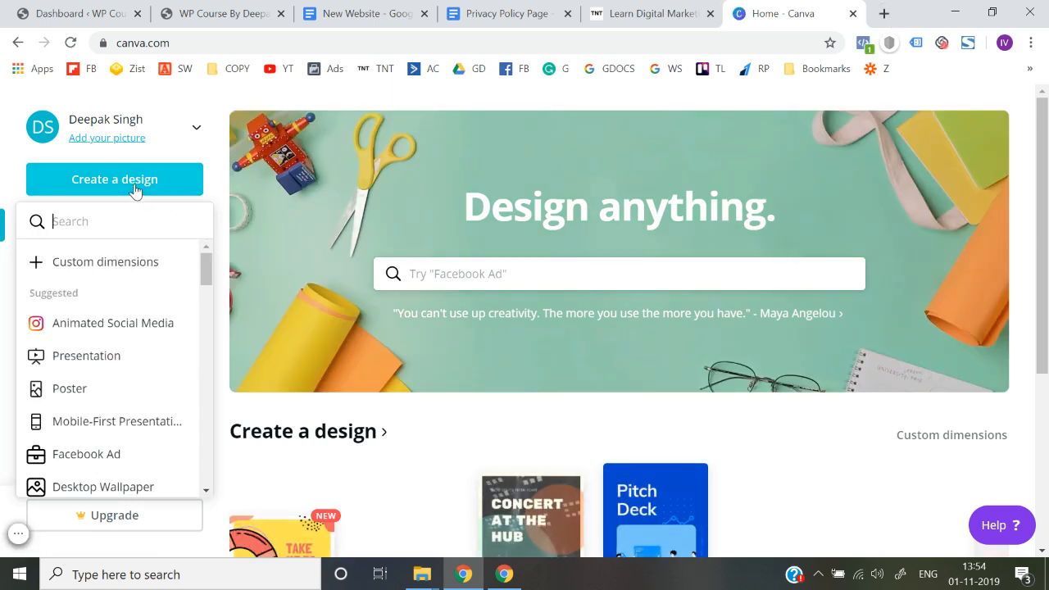
{"action": "left_click", "coordinate": [136, 276]}
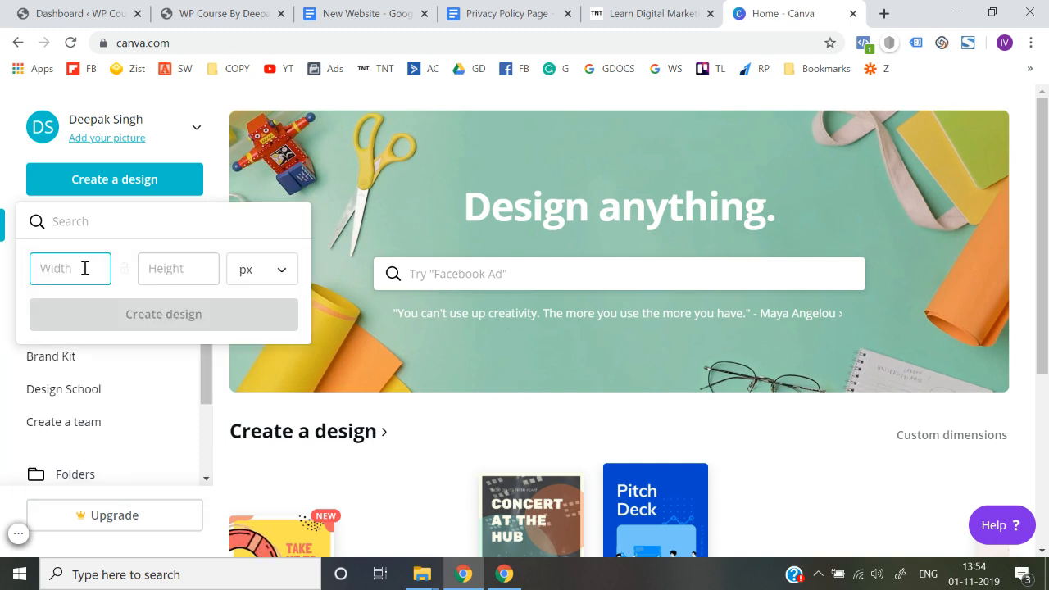
{"action": "type", "text": "100"}
{"action": "key", "text": "Tab"}
{"action": "type", "text": "100"}
{"action": "key", "text": "Return"}
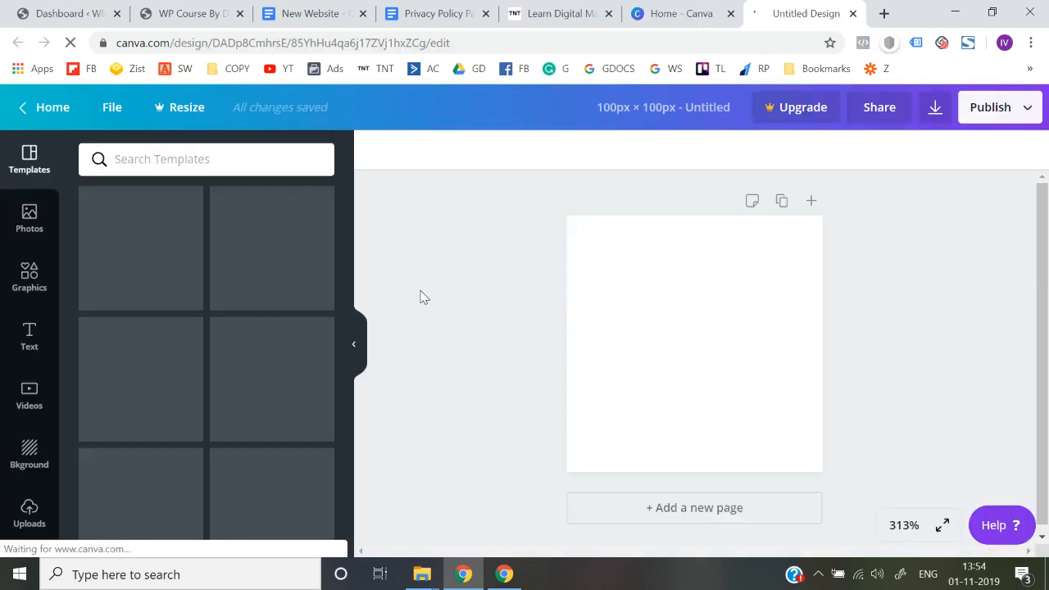
{"action": "left_click", "coordinate": [894, 520]}
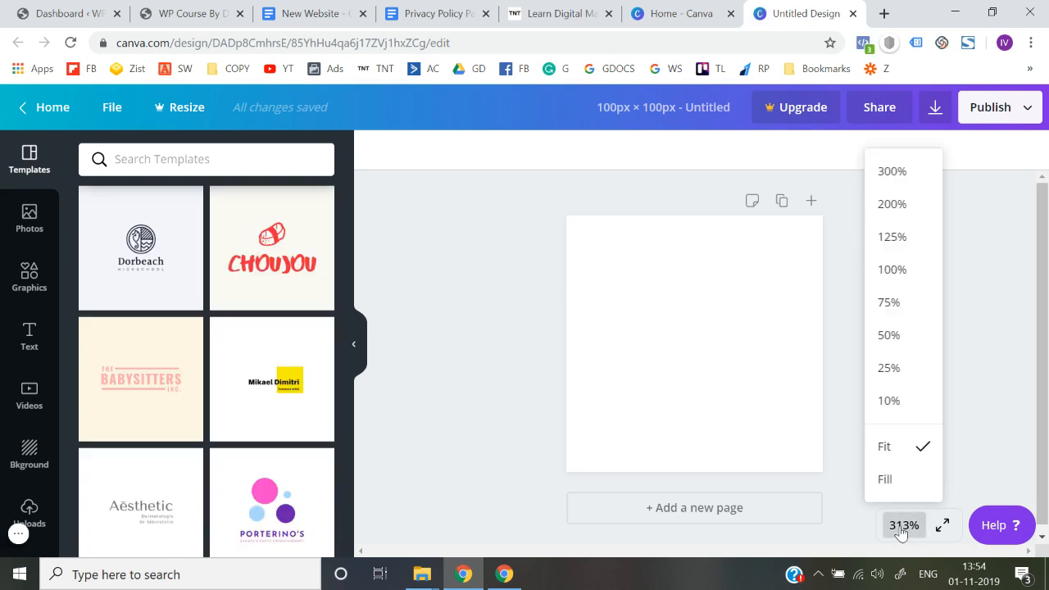
{"action": "left_click", "coordinate": [903, 277]}
{"action": "left_click", "coordinate": [904, 525]}
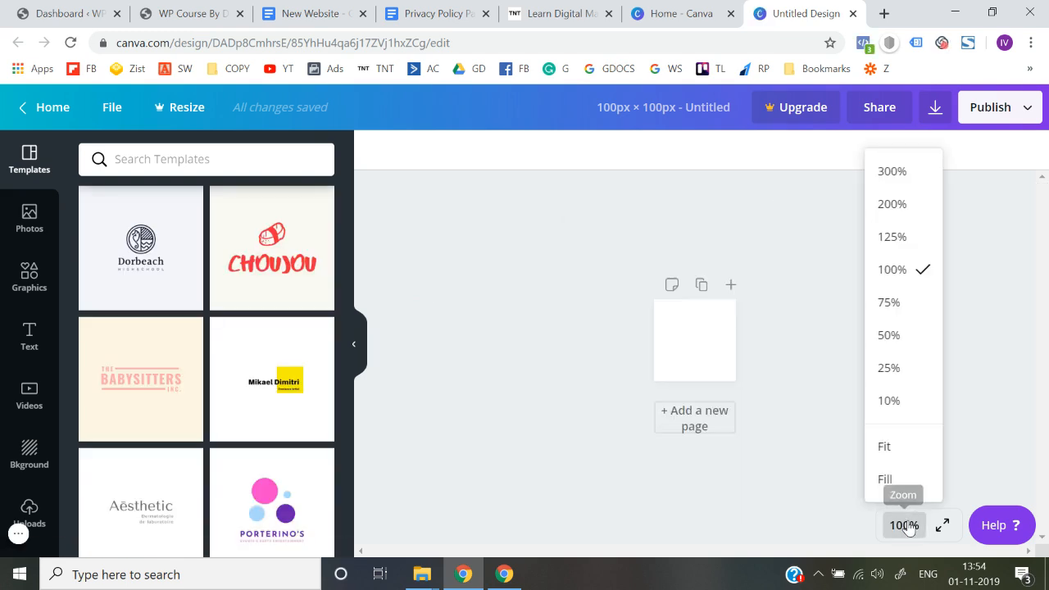
{"action": "left_click", "coordinate": [53, 118]}
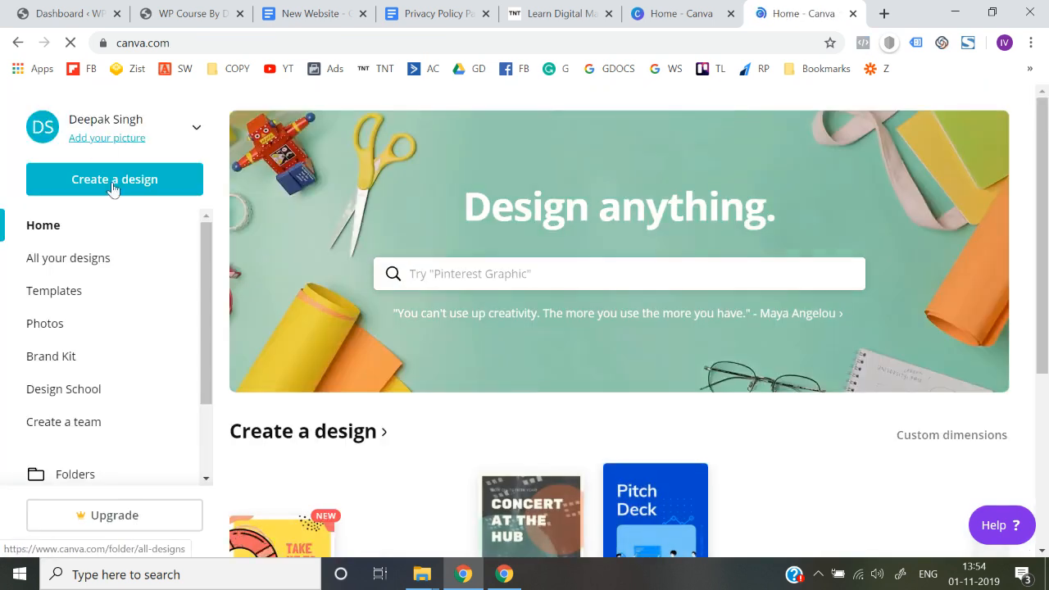
Step: Create a new blank design using the Logo preset of 500 × 500 px
{"action": "left_click", "coordinate": [116, 178]}
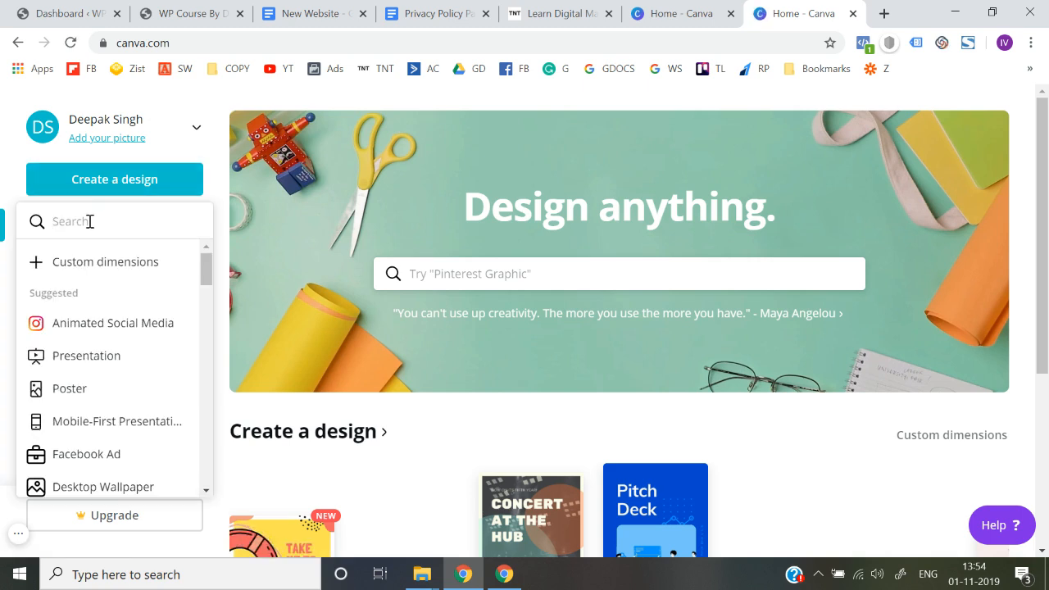
{"action": "type", "text": "logo"}
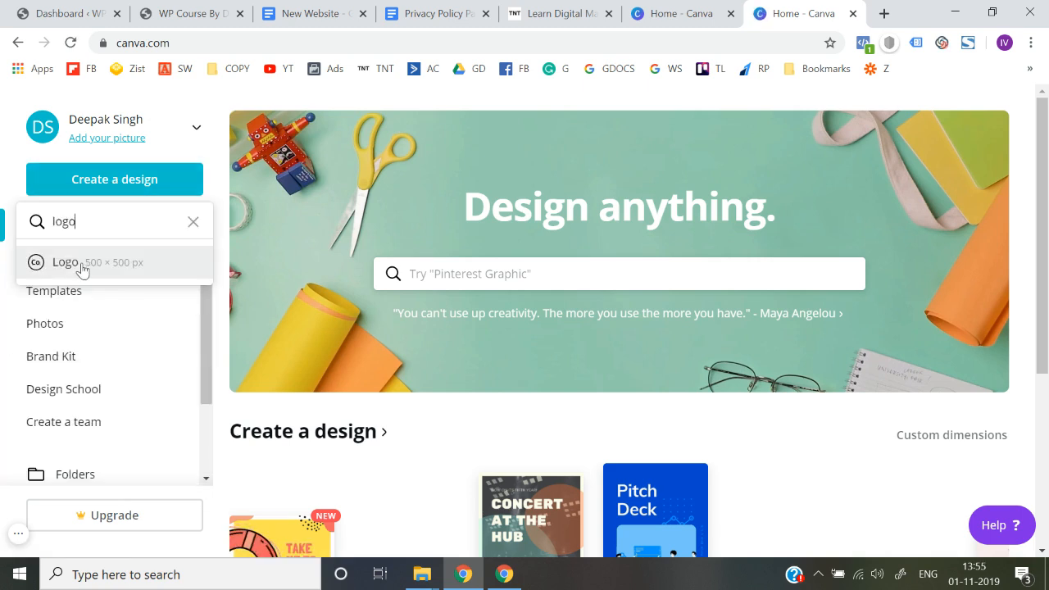
{"action": "left_click", "coordinate": [82, 271]}
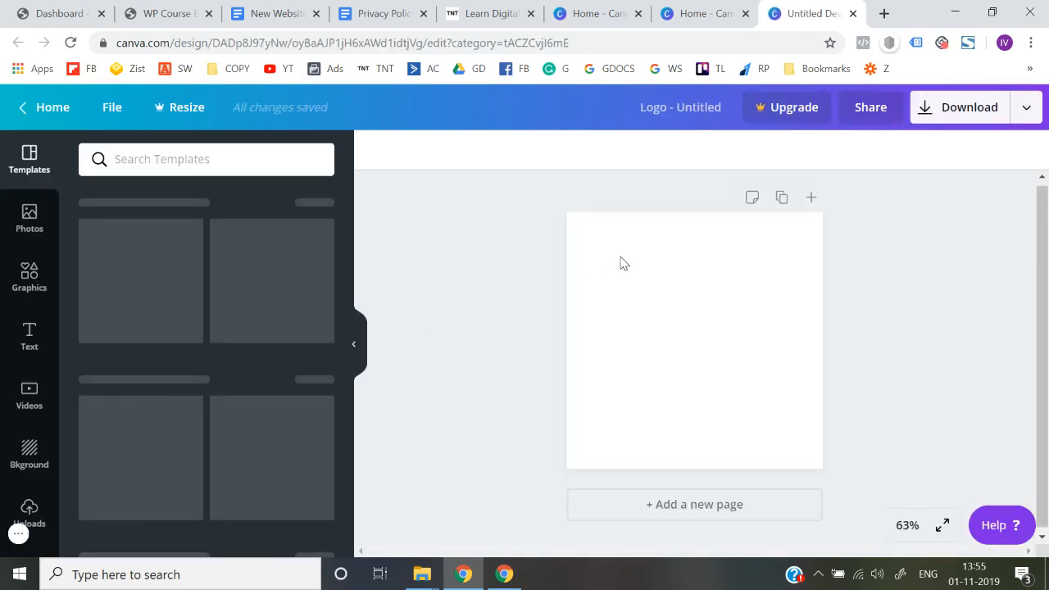
{"action": "left_click", "coordinate": [618, 307]}
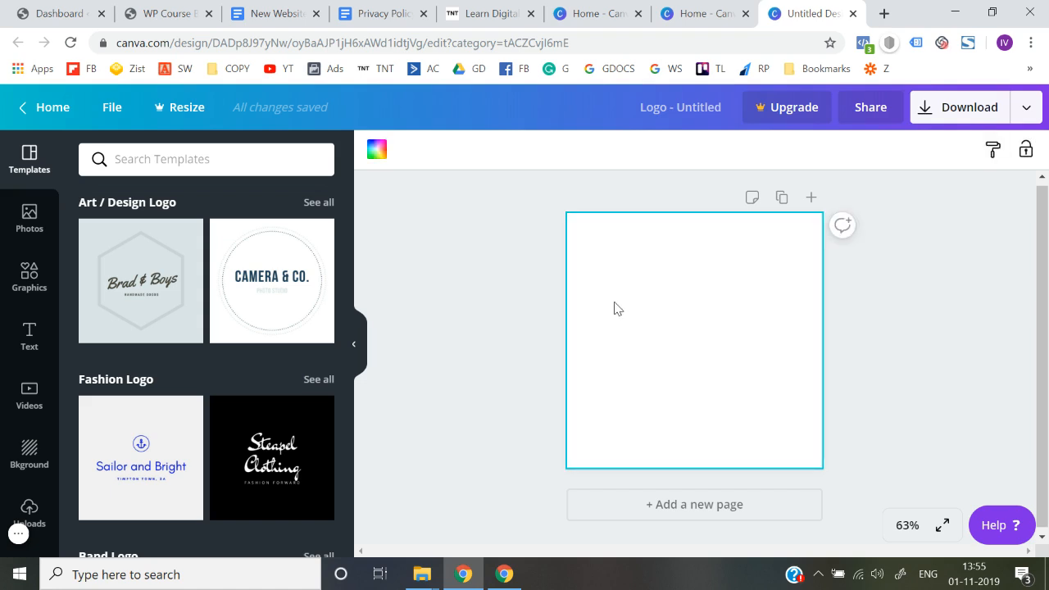
{"action": "left_click", "coordinate": [461, 379]}
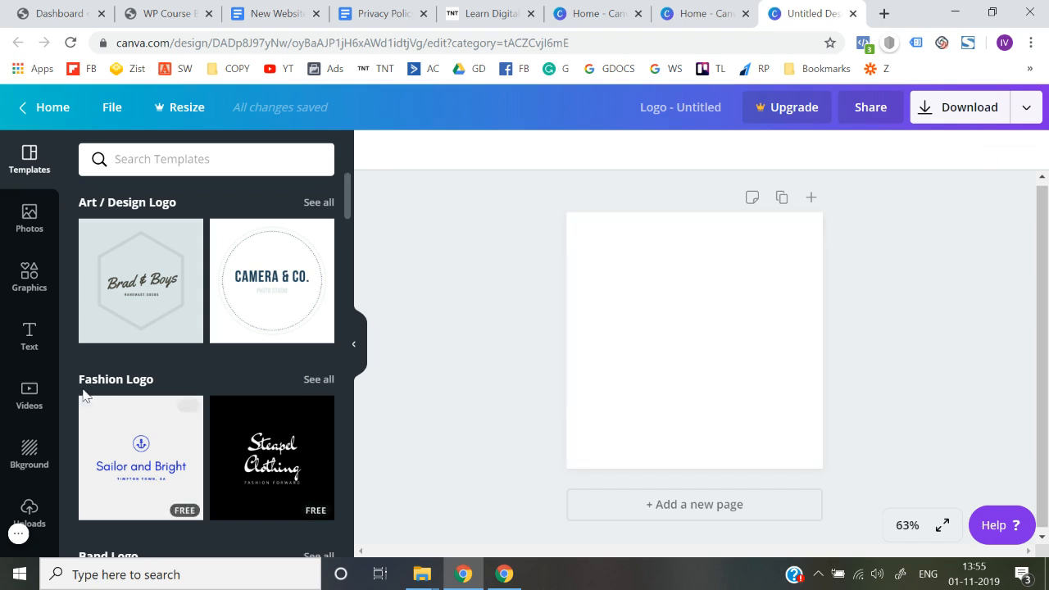
Step: Add a body text element to the blank logo canvas reading "WP Course"
{"action": "left_click", "coordinate": [29, 344]}
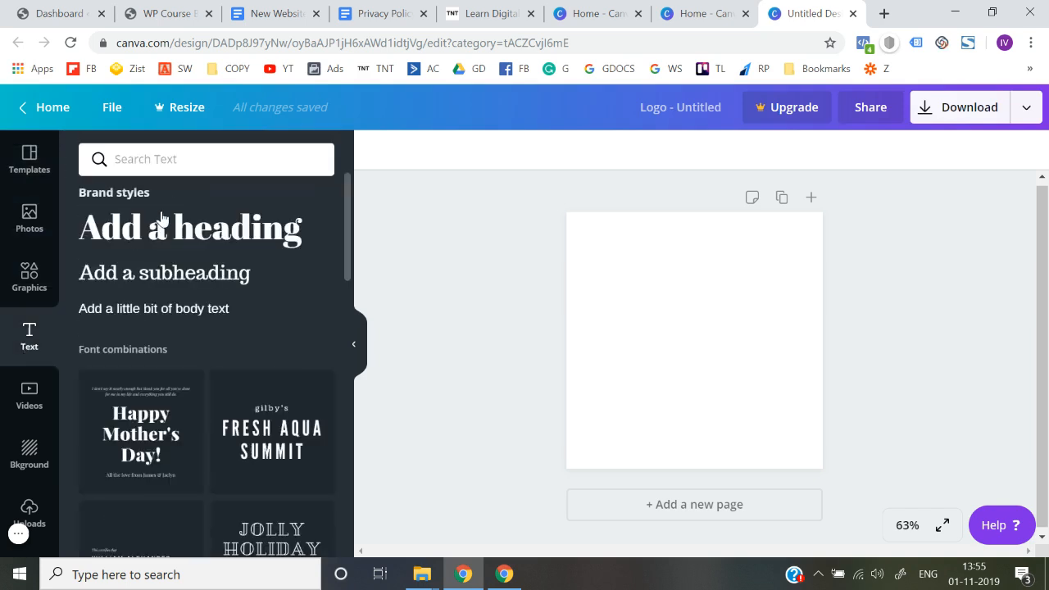
{"action": "left_click", "coordinate": [150, 309]}
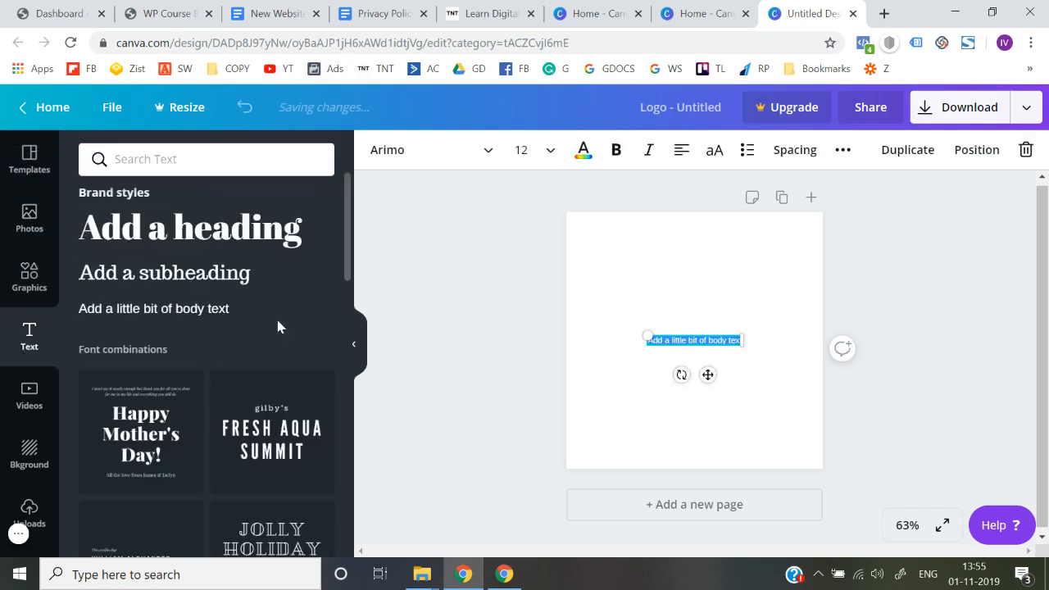
{"action": "type", "text": "WP"}
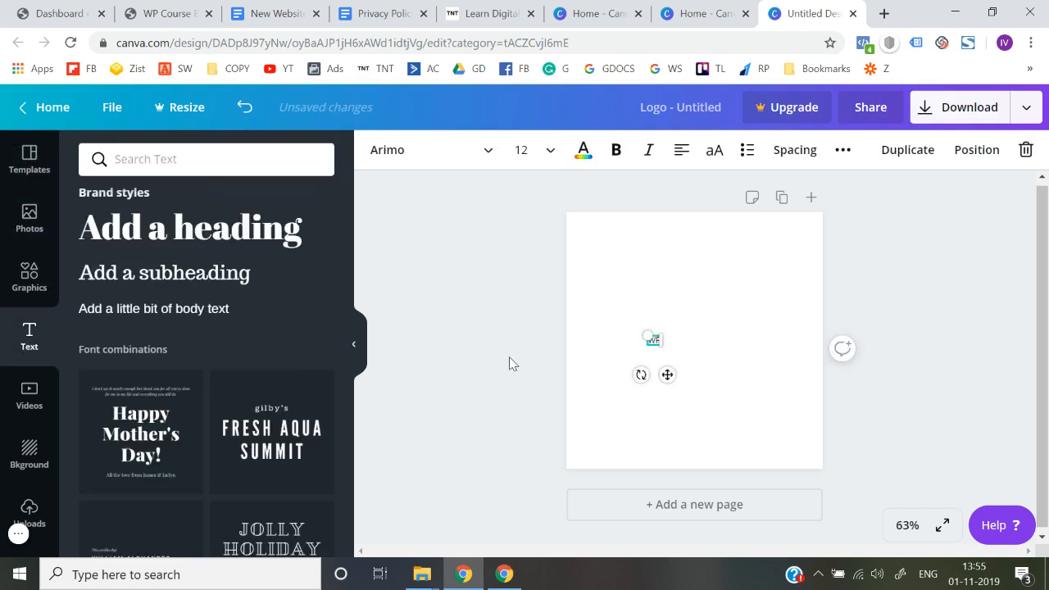
{"action": "type", "text": " Course By"}
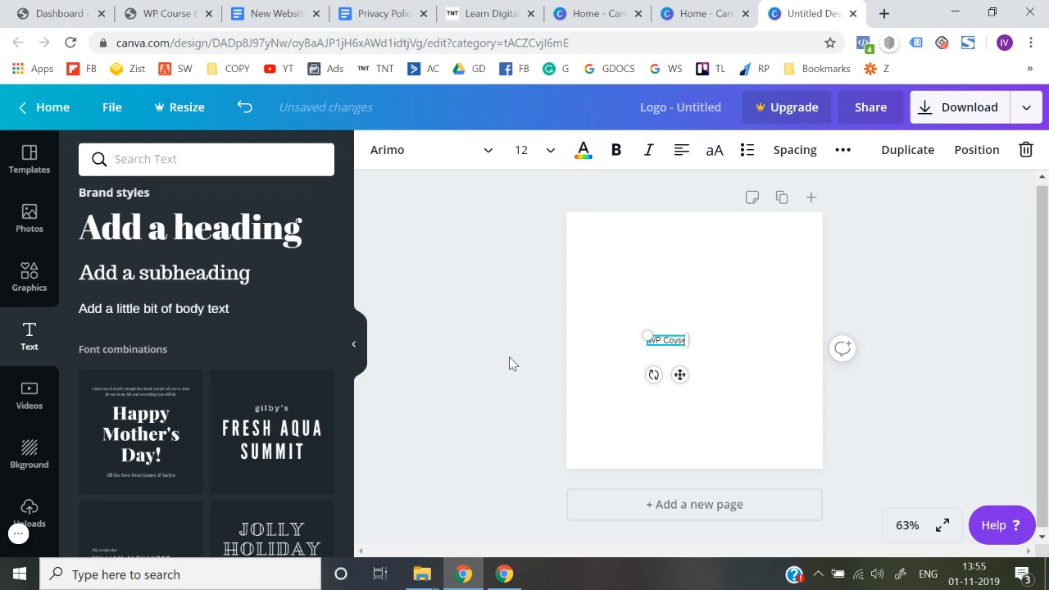
{"action": "type", "text": " Deepak"}
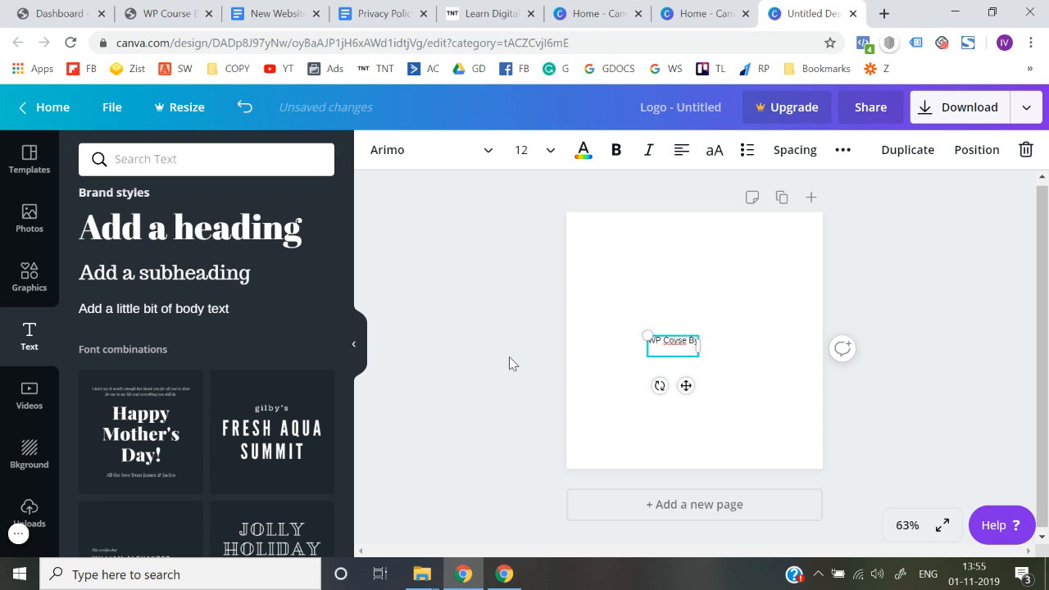
{"action": "key", "text": "BackSpace"}
{"action": "key", "text": "BackSpace"}
{"action": "key", "text": "BackSpace"}
{"action": "key", "text": "BackSpace"}
{"action": "key", "text": "BackSpace"}
{"action": "key", "text": "BackSpace"}
{"action": "key", "text": "BackSpace"}
{"action": "key", "text": "BackSpace"}
{"action": "key", "text": "BackSpace"}
{"action": "key", "text": "BackSpace"}
{"action": "key", "text": "BackSpace"}
{"action": "key", "text": "BackSpace"}
{"action": "key", "text": "BackSpace"}
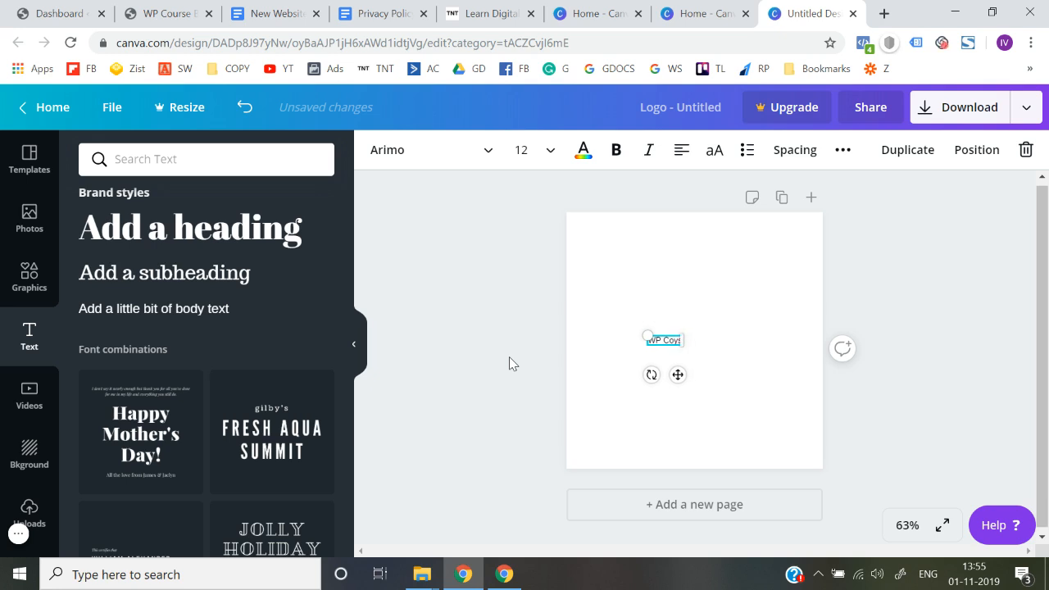
{"action": "type", "text": "urse"}
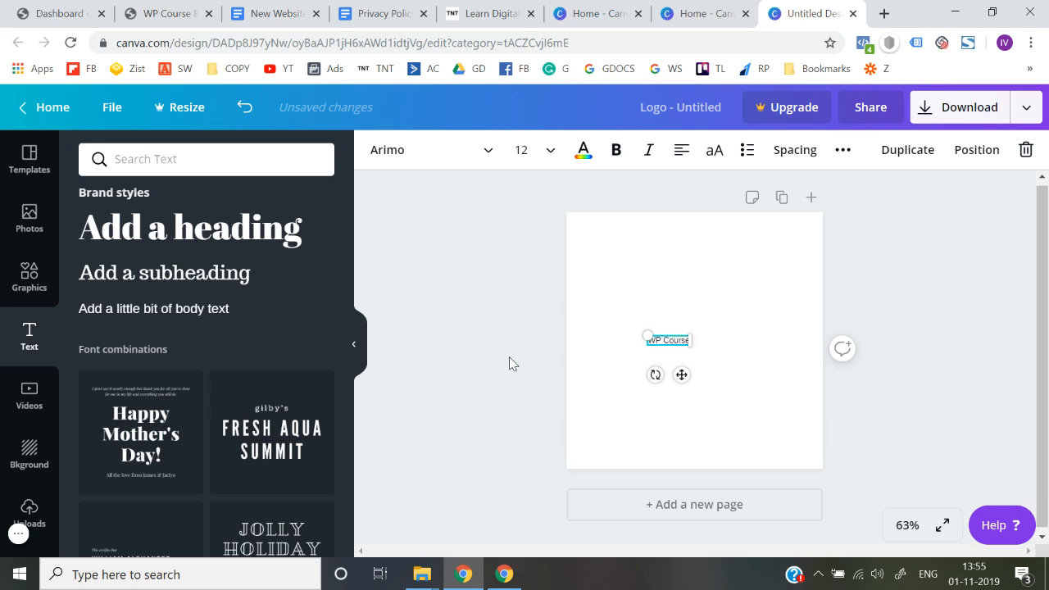
Step: Enlarge the "WP Course" text to about size 29 near the middle of the canvas
{"action": "left_click_drag", "start_coordinate": [647, 335], "coordinate": [610, 323]}
{"action": "mouse_move", "coordinate": [692, 335]}
{"action": "left_mouse_down"}
{"action": "mouse_move", "coordinate": [711, 335]}
{"action": "mouse_move", "coordinate": [695, 332]}
{"action": "left_mouse_up"}
{"action": "left_click", "coordinate": [502, 378]}
{"action": "left_click_drag", "start_coordinate": [608, 330], "coordinate": [631, 323]}
Step: Find the Nunito fonts with the search "nuni" and set the "WP Course" text to Nunito Sans Black
{"action": "double_click", "coordinate": [646, 334]}
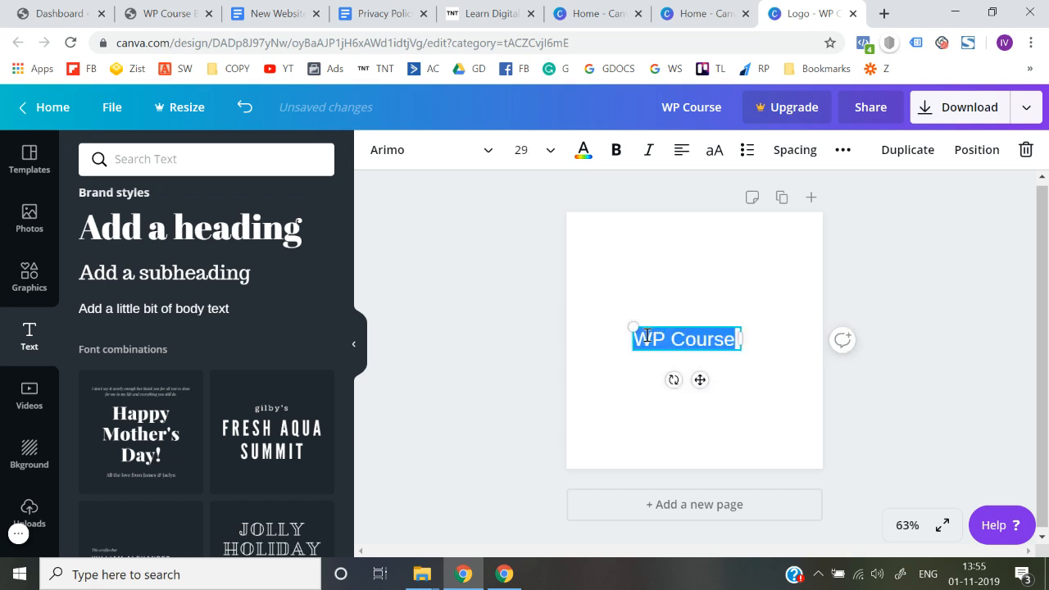
{"action": "left_click", "coordinate": [464, 150]}
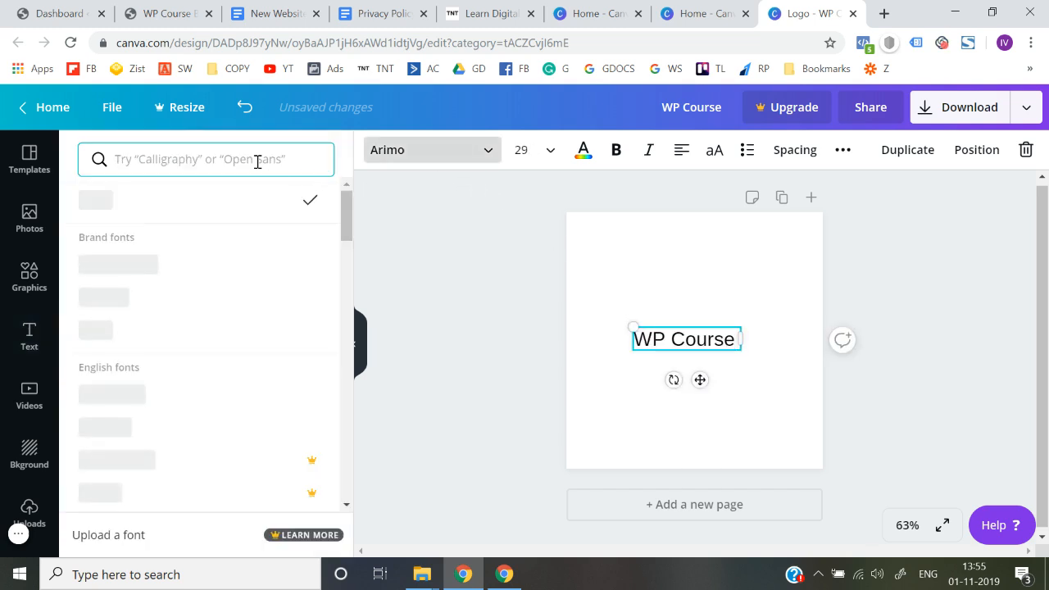
{"action": "type", "text": "nuni"}
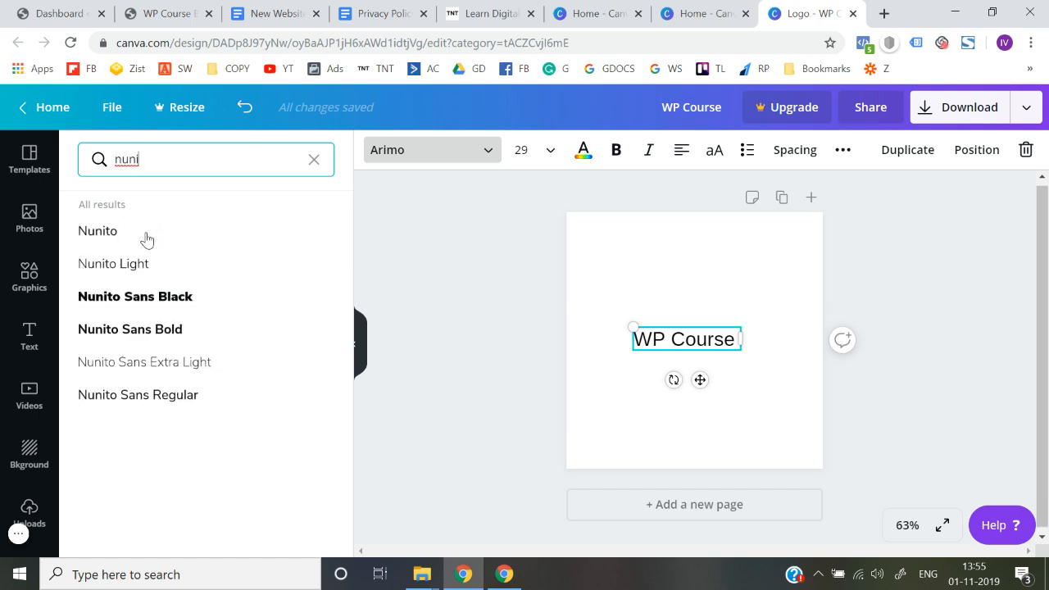
{"action": "left_click", "coordinate": [135, 297]}
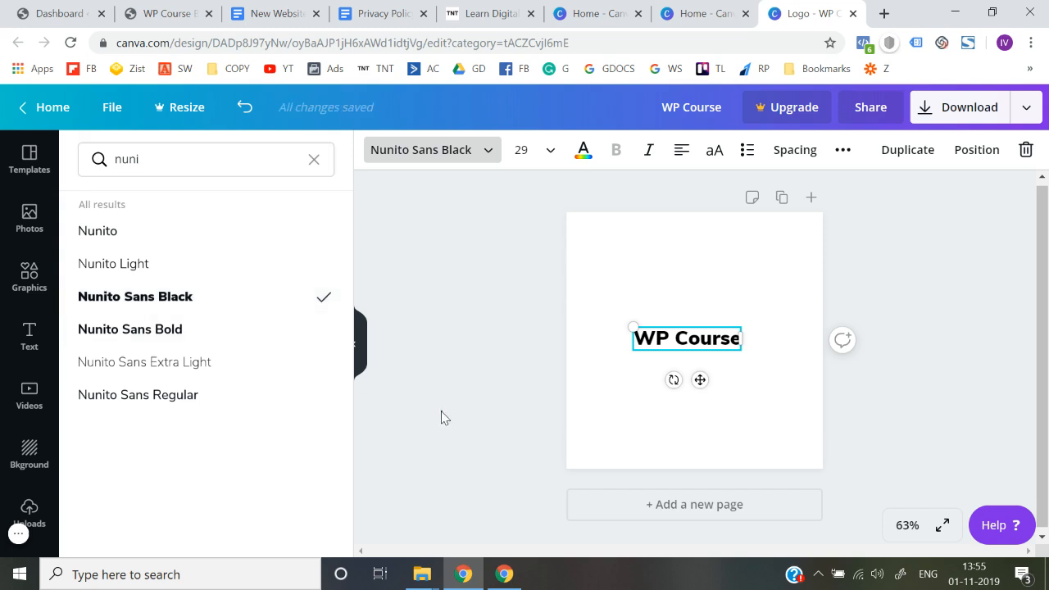
{"action": "left_click", "coordinate": [440, 417]}
Step: Extend the text to "WP Course By" and widen its box so the words fit on one centred line
{"action": "left_click", "coordinate": [713, 341]}
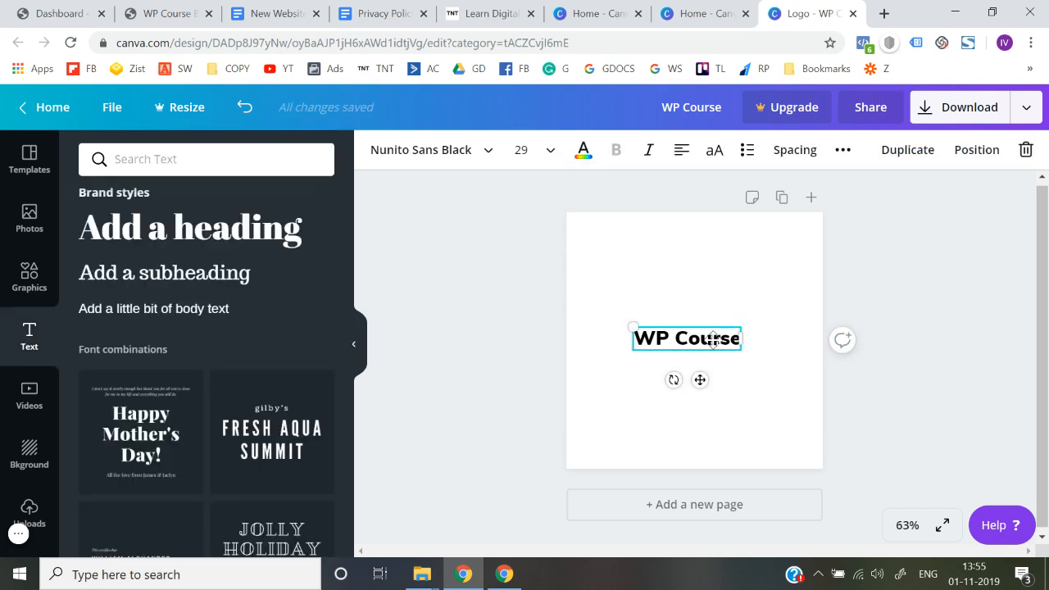
{"action": "double_click", "coordinate": [728, 340]}
{"action": "key", "text": "Right"}
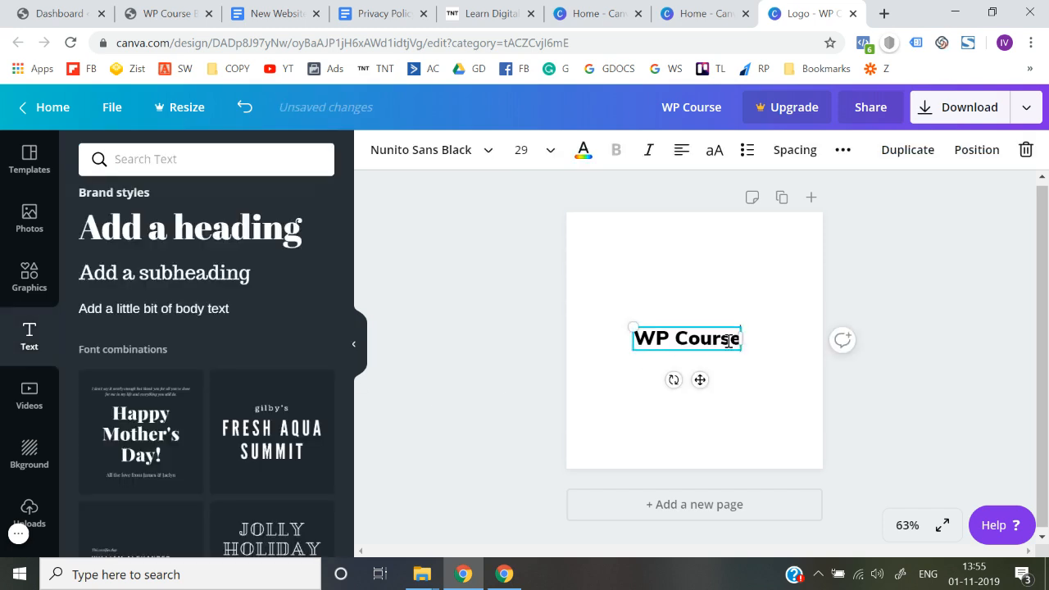
{"action": "key", "text": "Return"}
{"action": "type", "text": "By"}
{"action": "left_click_drag", "start_coordinate": [742, 351], "coordinate": [768, 349]}
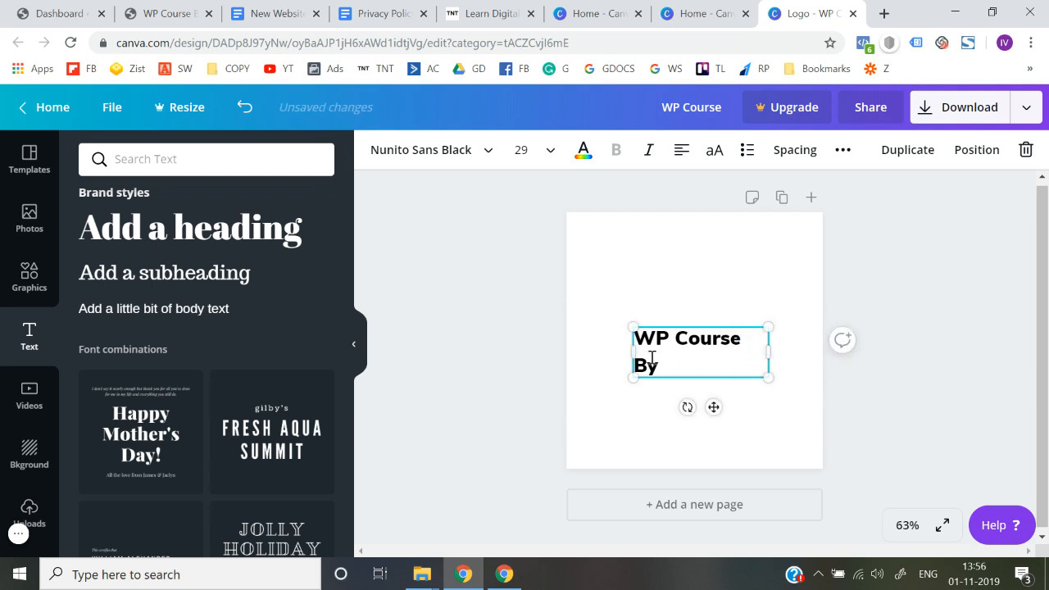
{"action": "left_click_drag", "start_coordinate": [625, 356], "coordinate": [674, 344]}
{"action": "left_click", "coordinate": [484, 403]}
{"action": "left_click", "coordinate": [515, 348]}
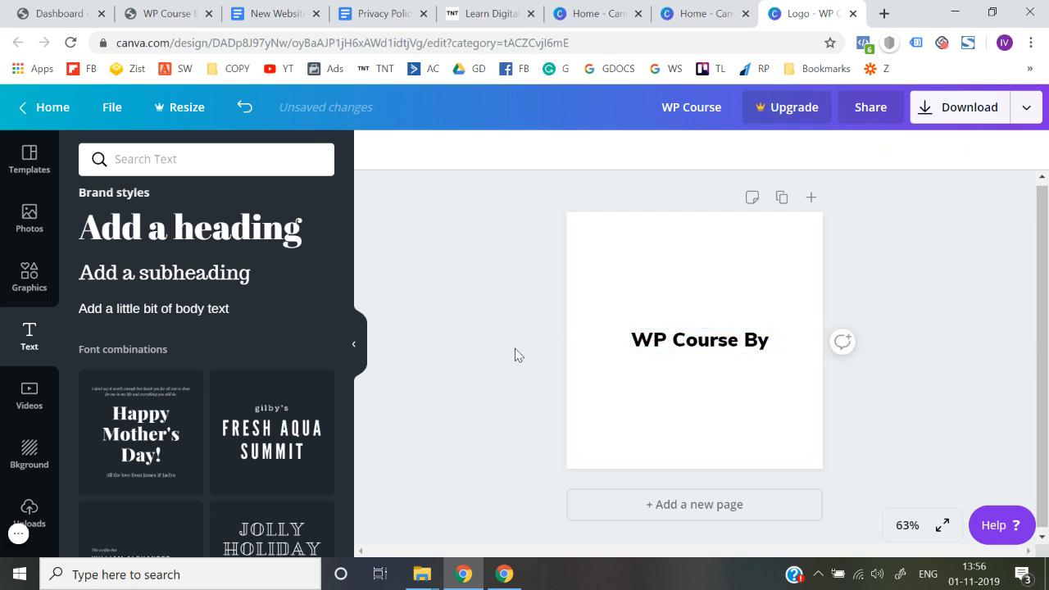
Step: Duplicate the "WP Course By" text, place the copy directly below, and replace its wording with the course author's first name
{"action": "left_click", "coordinate": [662, 338]}
{"action": "key", "text": "ctrl+d"}
{"action": "left_click_drag", "start_coordinate": [670, 350], "coordinate": [667, 364]}
{"action": "double_click", "coordinate": [668, 362]}
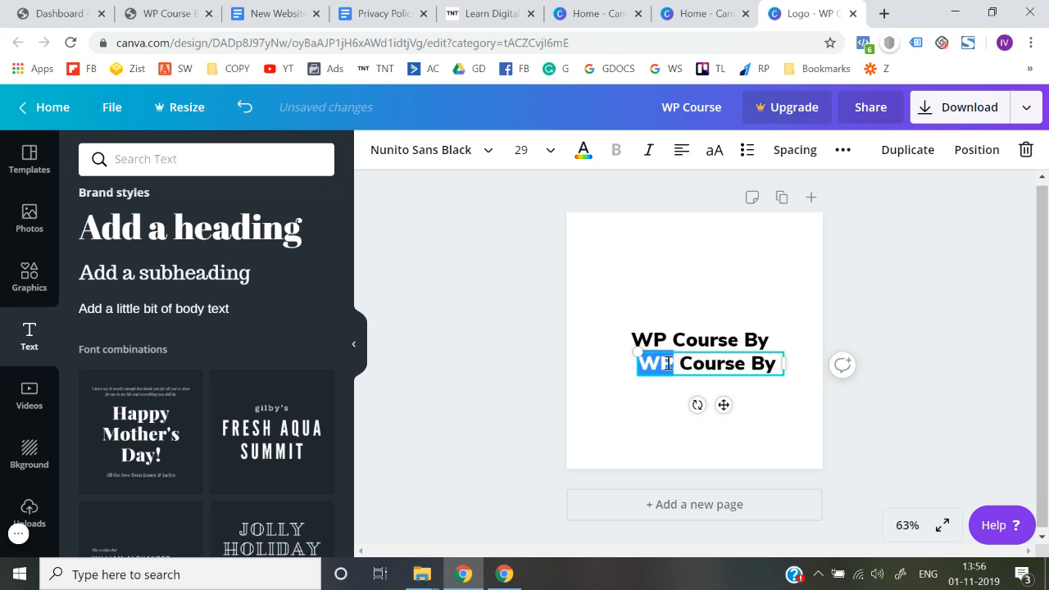
{"action": "key", "text": "ctrl+a"}
{"action": "type", "text": "D"}
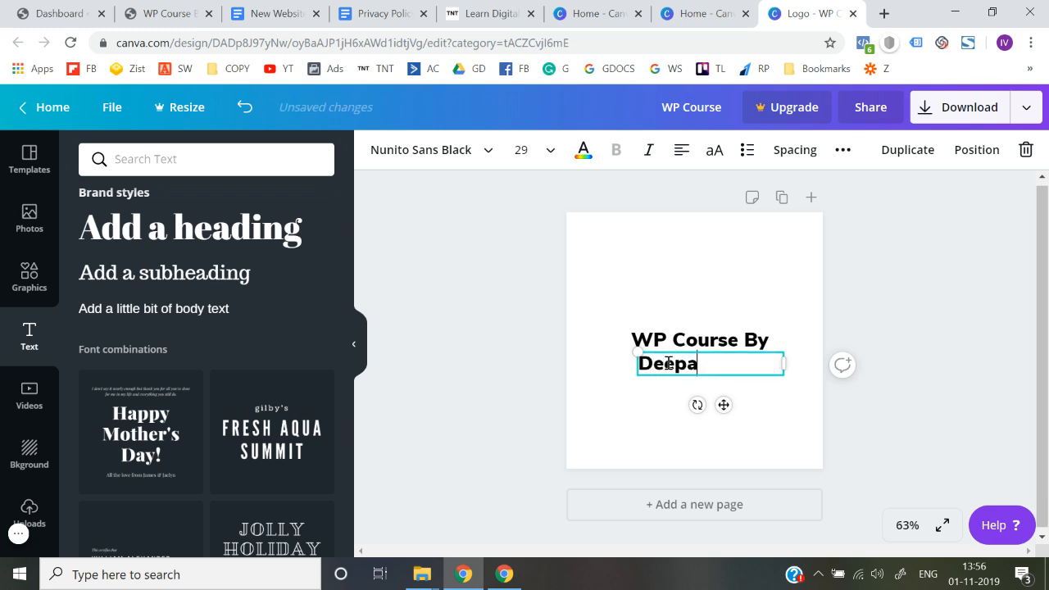
Step: Browse the English fonts for a handwritten style and apply Beach Resort to the author's name text
{"action": "left_click", "coordinate": [480, 151]}
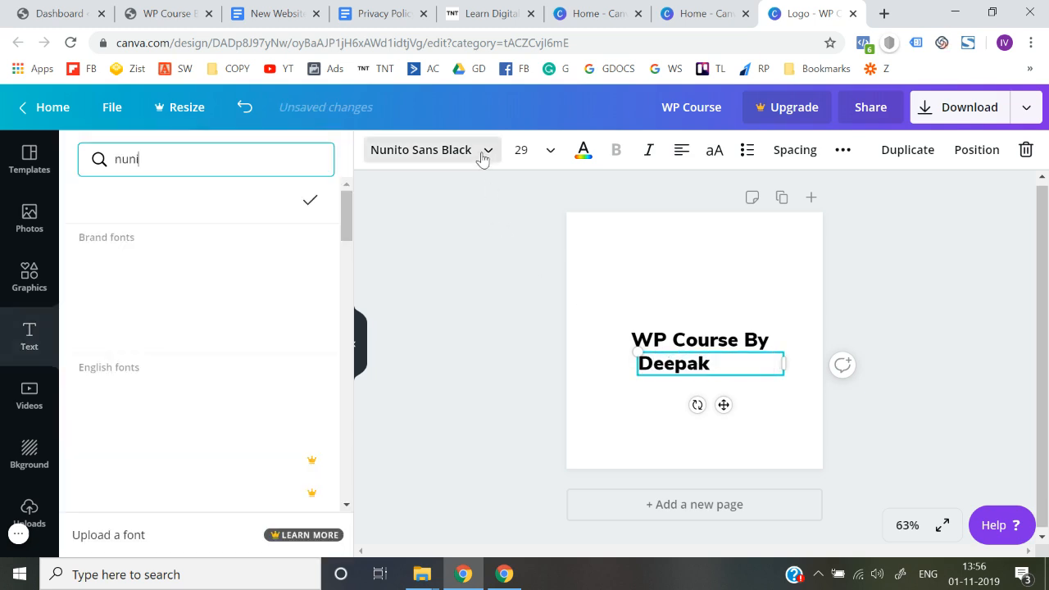
{"action": "scroll", "coordinate": [244, 389], "scroll_direction": "down", "scroll_amount": 8}
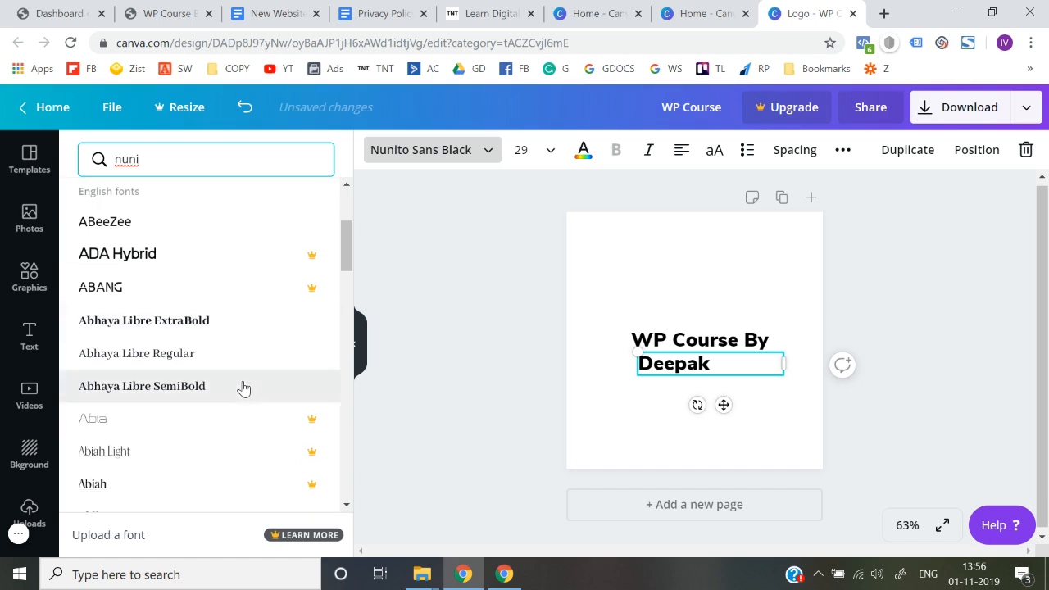
{"action": "scroll", "coordinate": [243, 388], "scroll_direction": "down", "scroll_amount": 2}
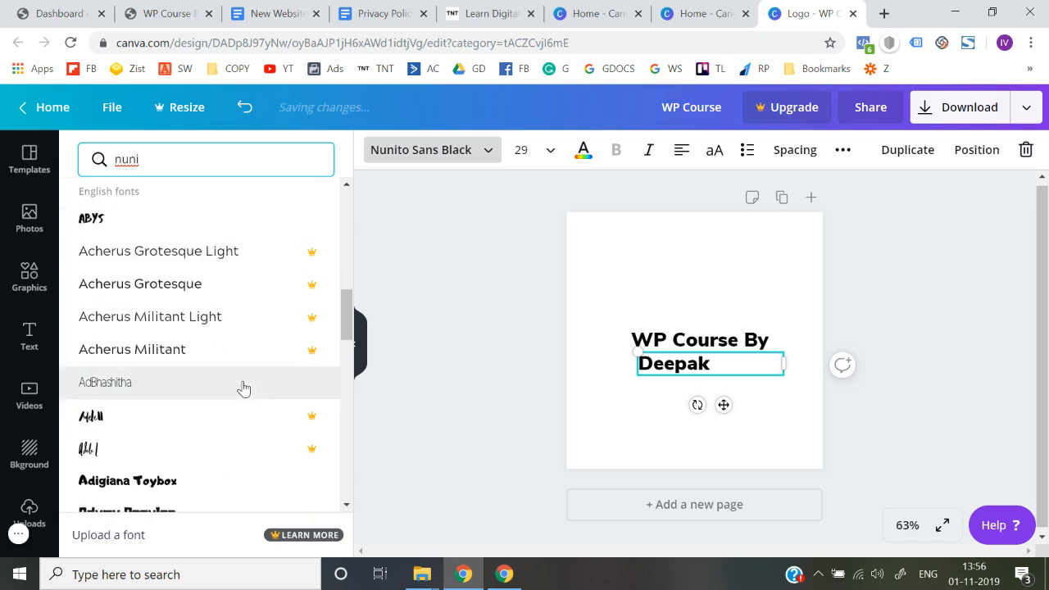
{"action": "scroll", "coordinate": [243, 388], "scroll_direction": "down", "scroll_amount": 3}
{"action": "scroll", "coordinate": [243, 388], "scroll_direction": "up", "scroll_amount": 1}
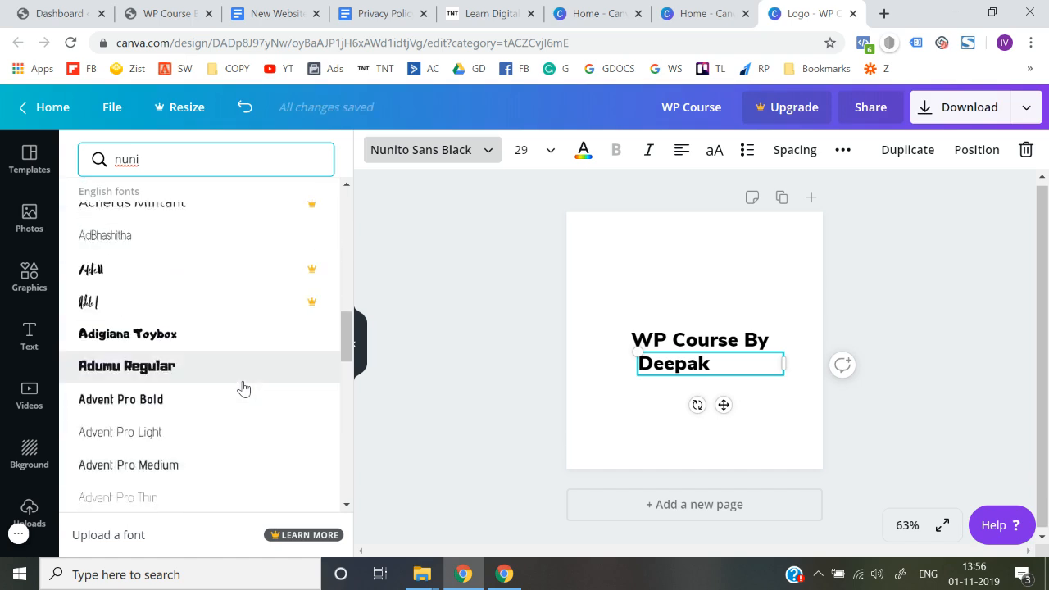
{"action": "scroll", "coordinate": [244, 388], "scroll_direction": "down", "scroll_amount": 5}
{"action": "scroll", "coordinate": [243, 388], "scroll_direction": "down", "scroll_amount": 4}
{"action": "scroll", "coordinate": [243, 388], "scroll_direction": "down", "scroll_amount": 10}
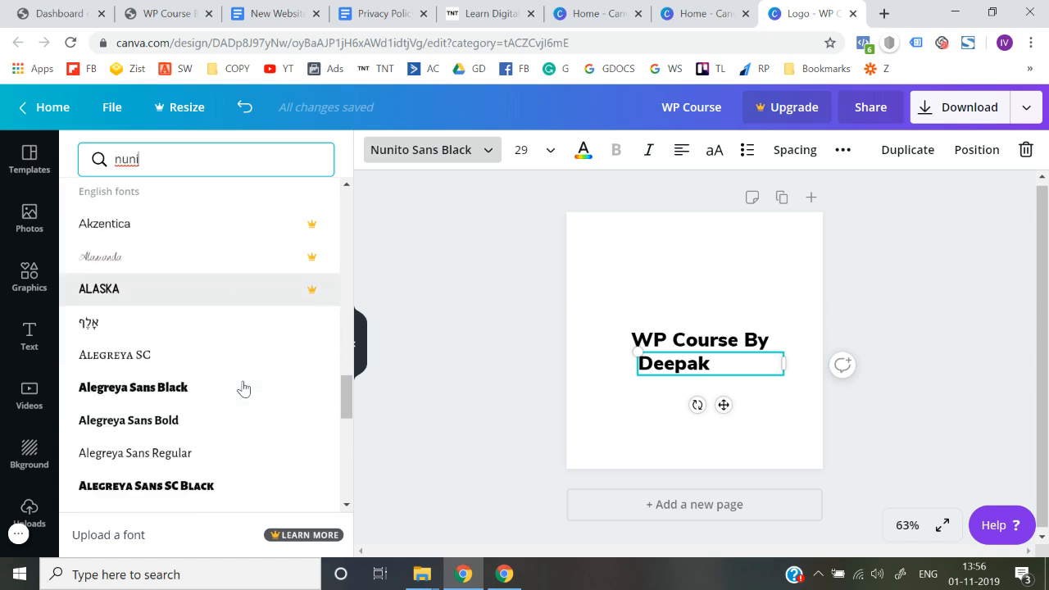
{"action": "scroll", "coordinate": [244, 388], "scroll_direction": "down", "scroll_amount": 9}
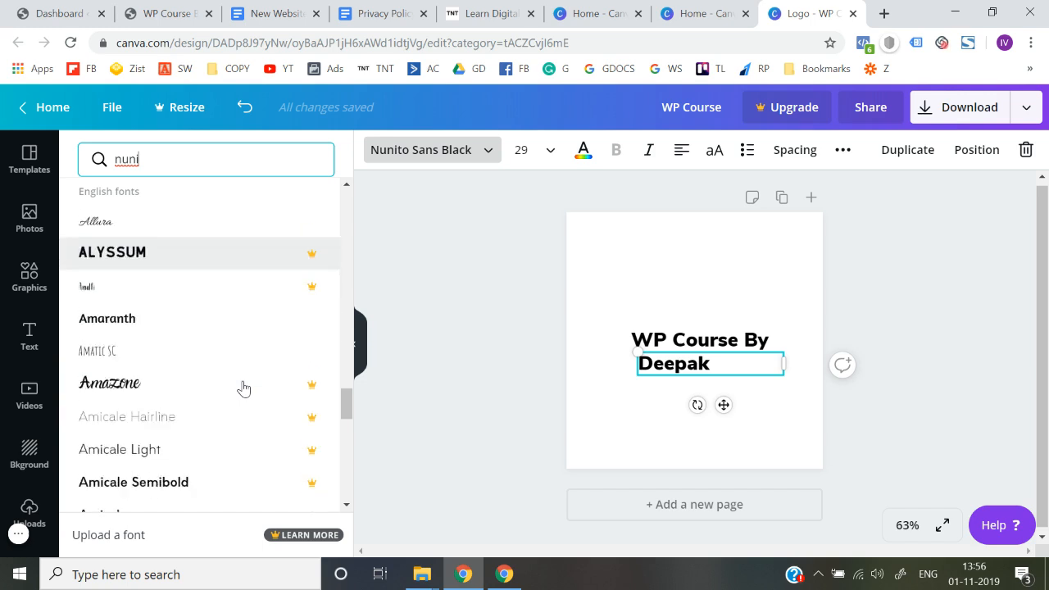
{"action": "scroll", "coordinate": [243, 388], "scroll_direction": "down", "scroll_amount": 4}
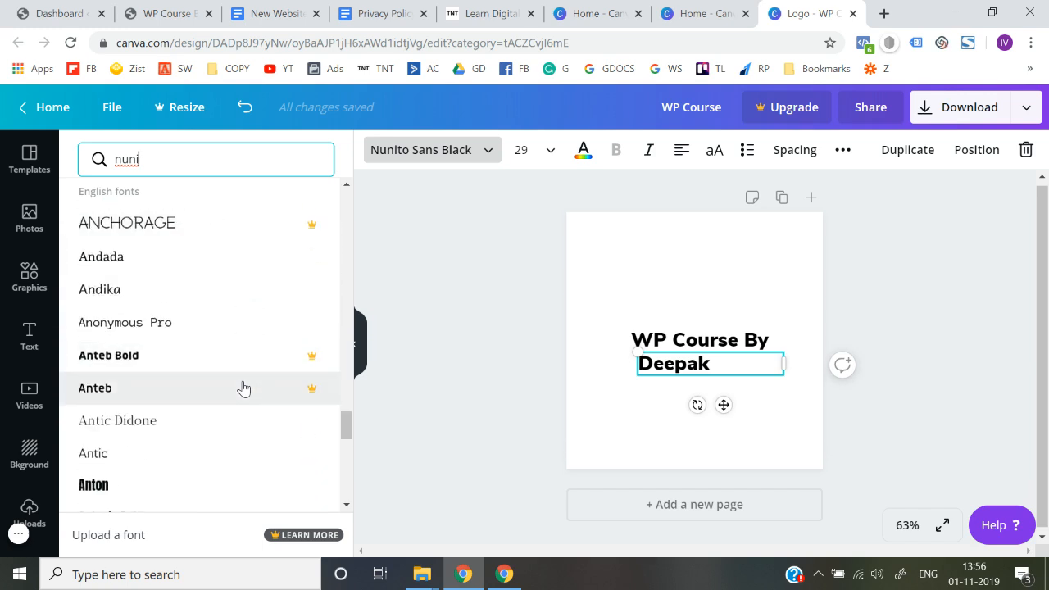
{"action": "scroll", "coordinate": [243, 388], "scroll_direction": "down", "scroll_amount": 10}
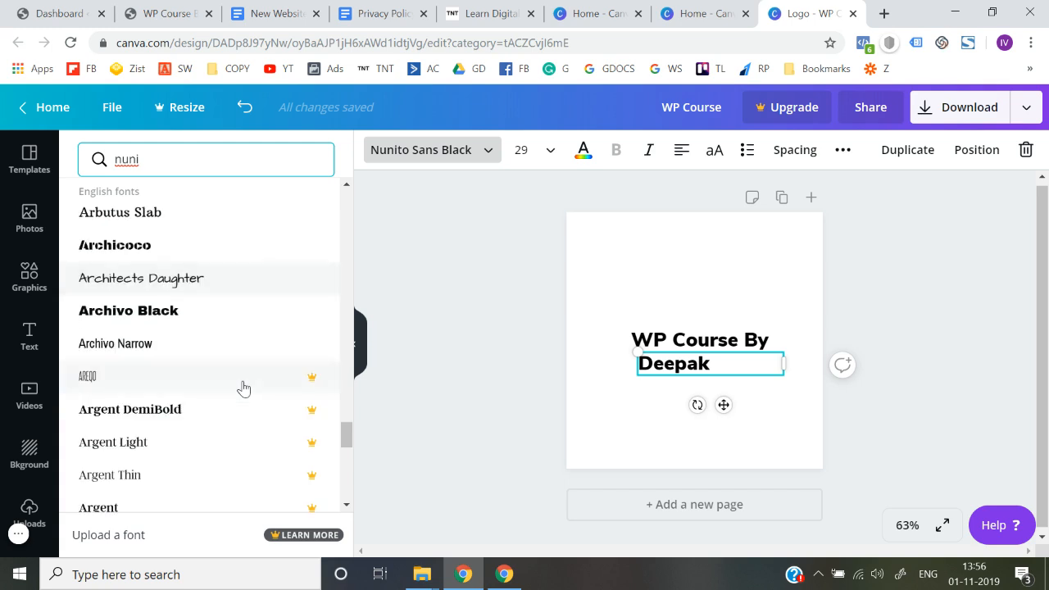
{"action": "scroll", "coordinate": [243, 389], "scroll_direction": "down", "scroll_amount": 8}
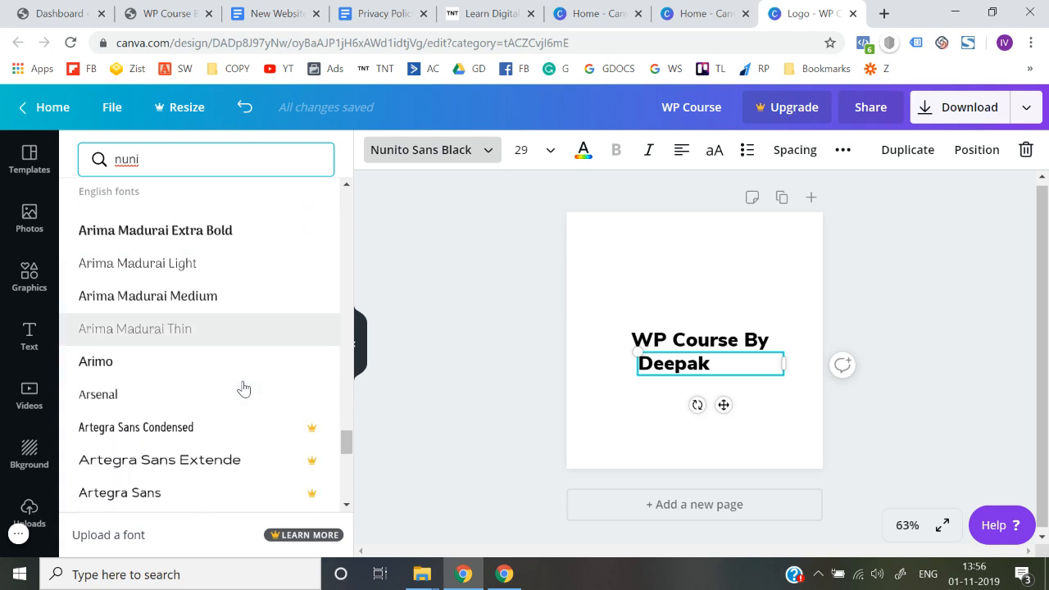
{"action": "scroll", "coordinate": [243, 389], "scroll_direction": "down", "scroll_amount": 14}
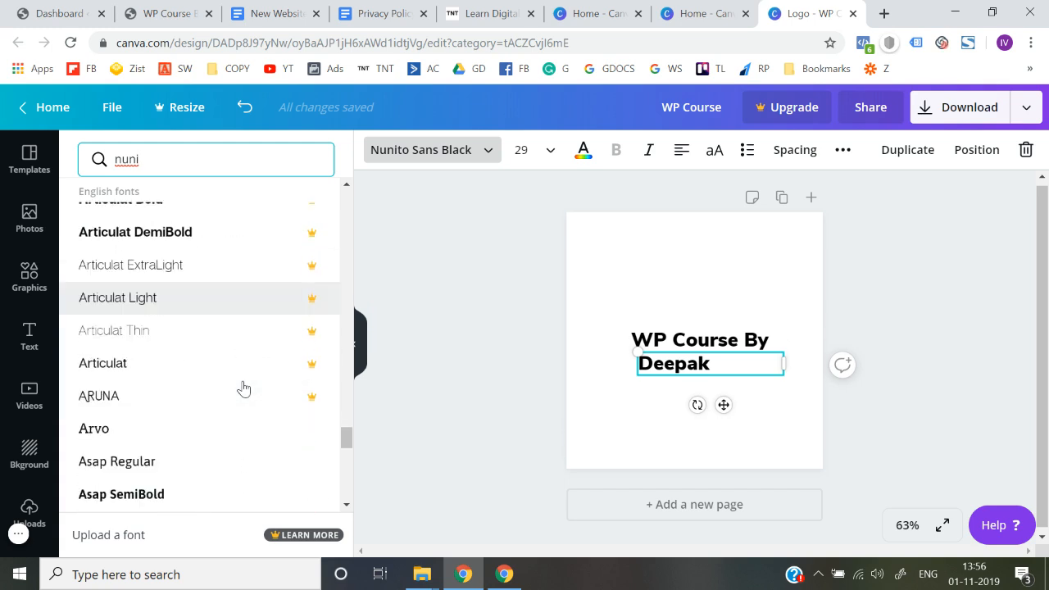
{"action": "scroll", "coordinate": [243, 388], "scroll_direction": "down", "scroll_amount": 12}
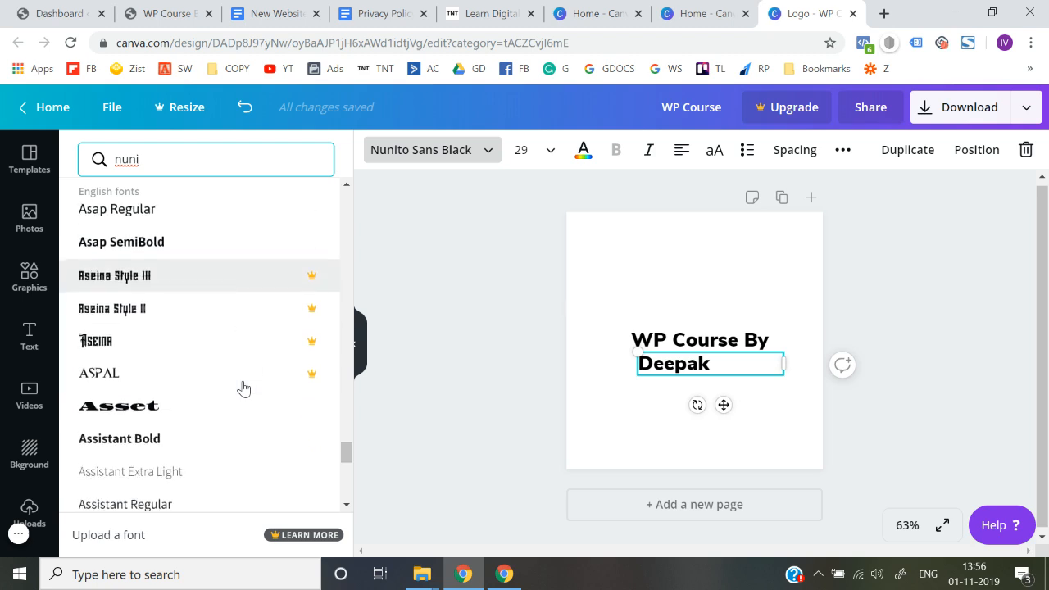
{"action": "scroll", "coordinate": [243, 388], "scroll_direction": "down", "scroll_amount": 9}
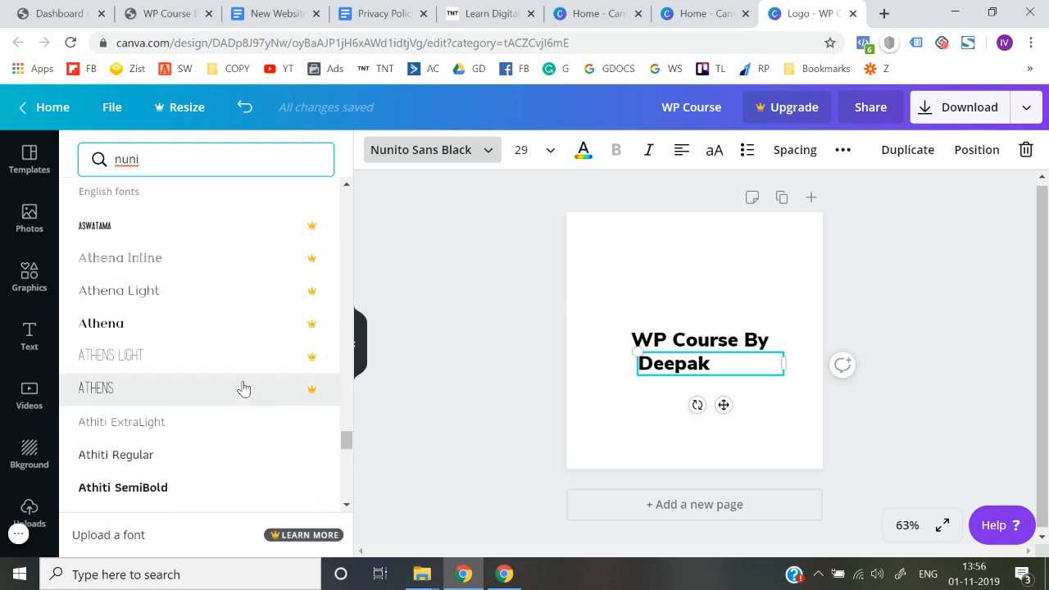
{"action": "scroll", "coordinate": [243, 388], "scroll_direction": "down", "scroll_amount": 6}
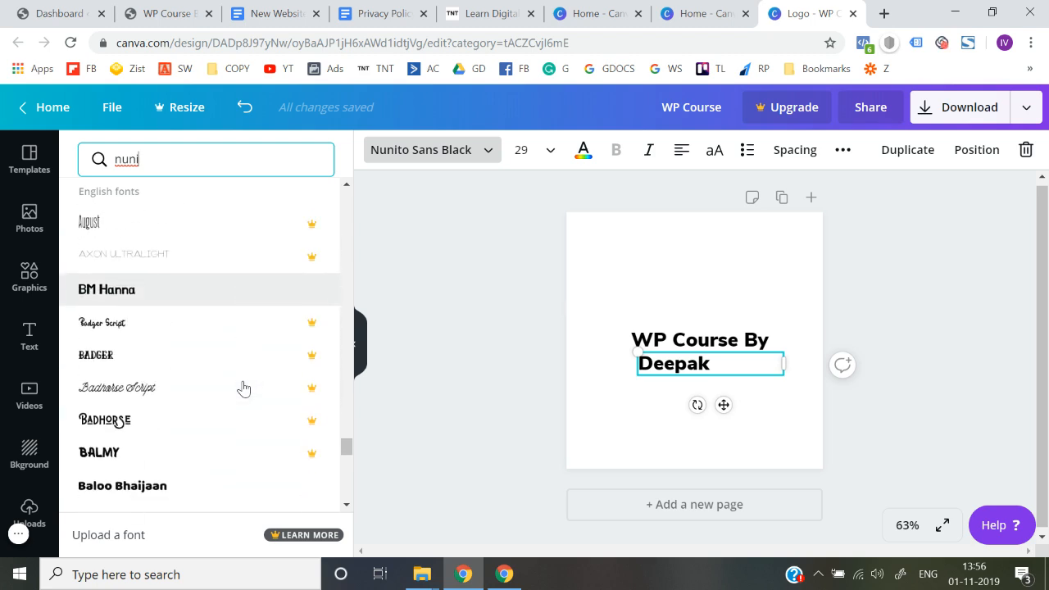
{"action": "scroll", "coordinate": [230, 333], "scroll_direction": "down", "scroll_amount": 6}
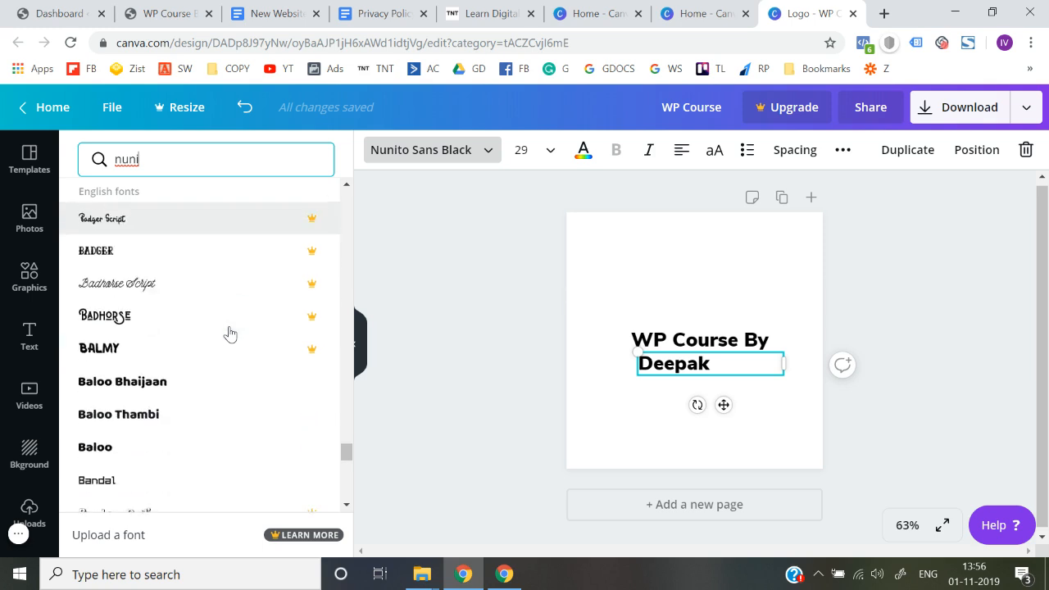
{"action": "scroll", "coordinate": [209, 369], "scroll_direction": "down", "scroll_amount": 5}
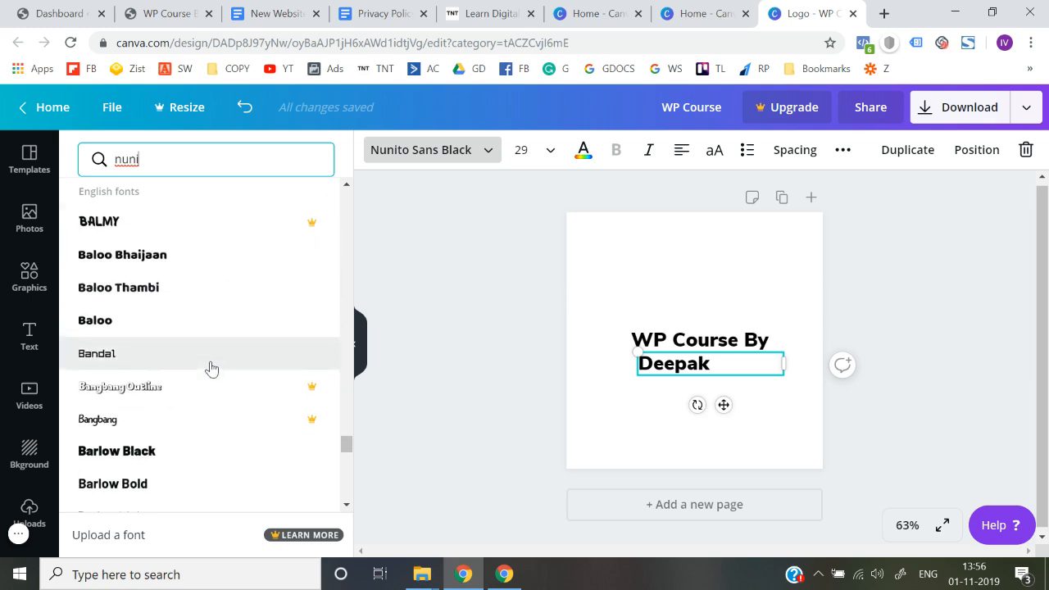
{"action": "scroll", "coordinate": [211, 368], "scroll_direction": "down", "scroll_amount": 1}
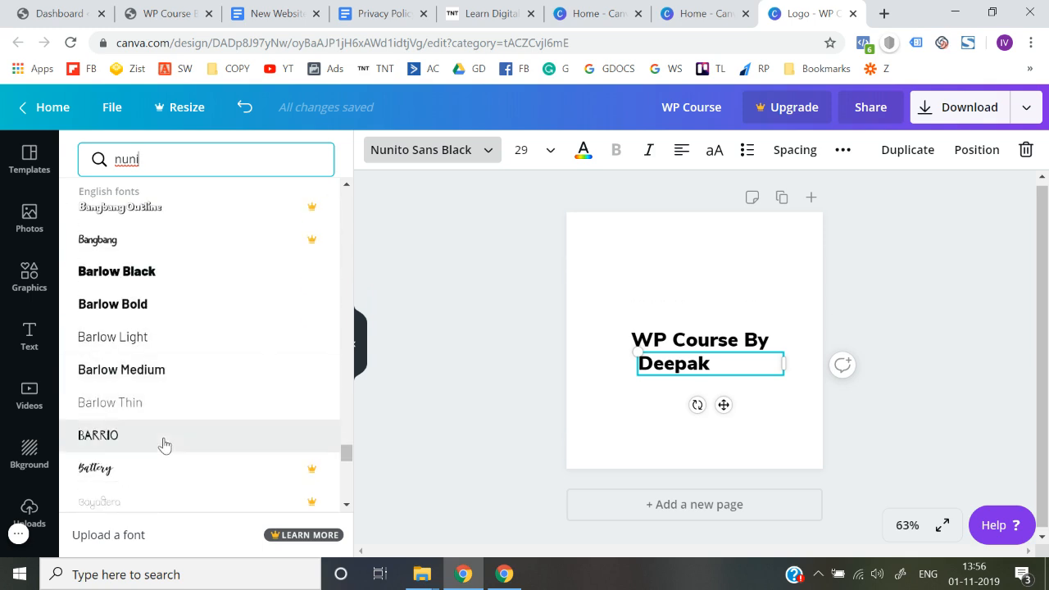
{"action": "scroll", "coordinate": [164, 445], "scroll_direction": "down", "scroll_amount": 3}
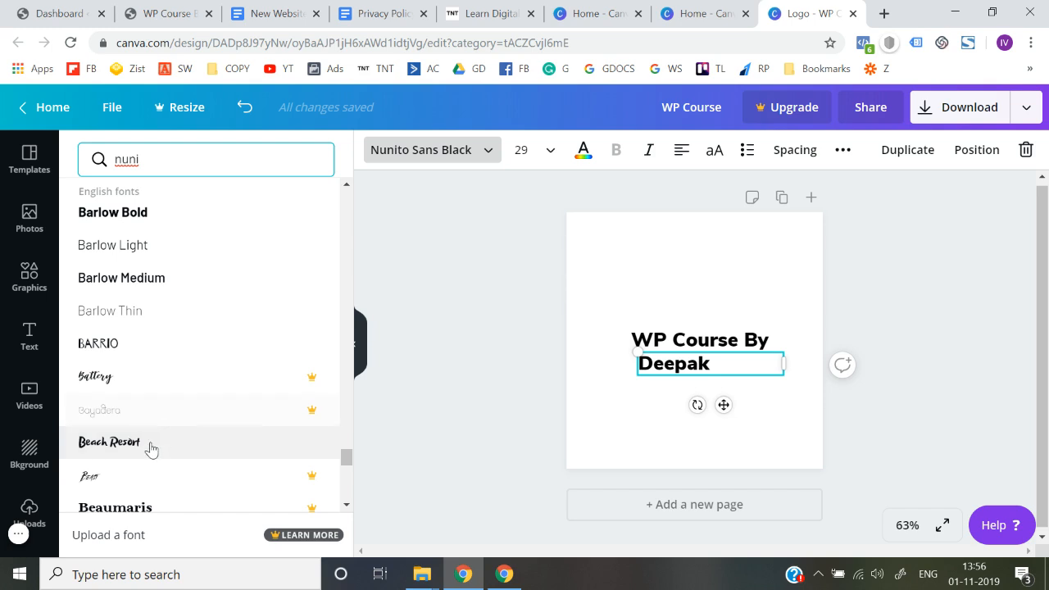
{"action": "scroll", "coordinate": [144, 464], "scroll_direction": "down", "scroll_amount": 1}
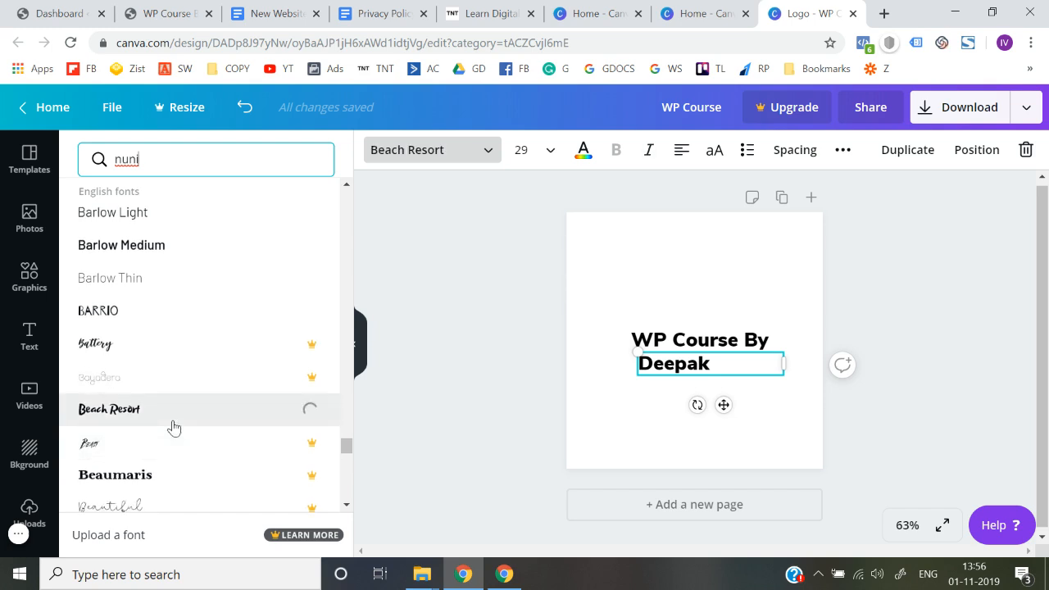
Step: Browse further through the English fonts and try Belleza and Bhavuka on the author's name text
{"action": "scroll", "coordinate": [173, 427], "scroll_direction": "down", "scroll_amount": 10}
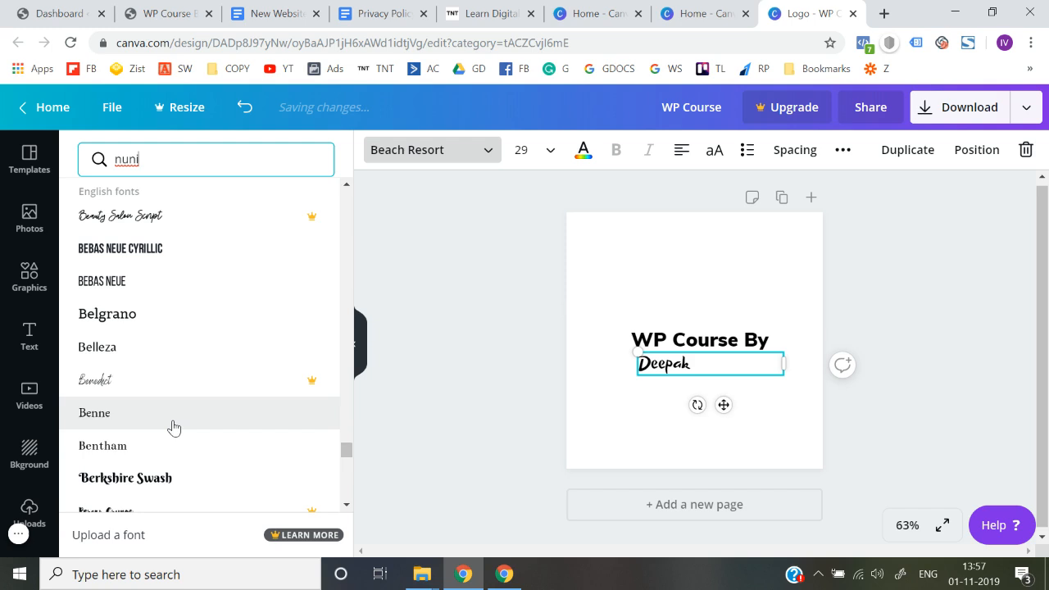
{"action": "left_click", "coordinate": [178, 350]}
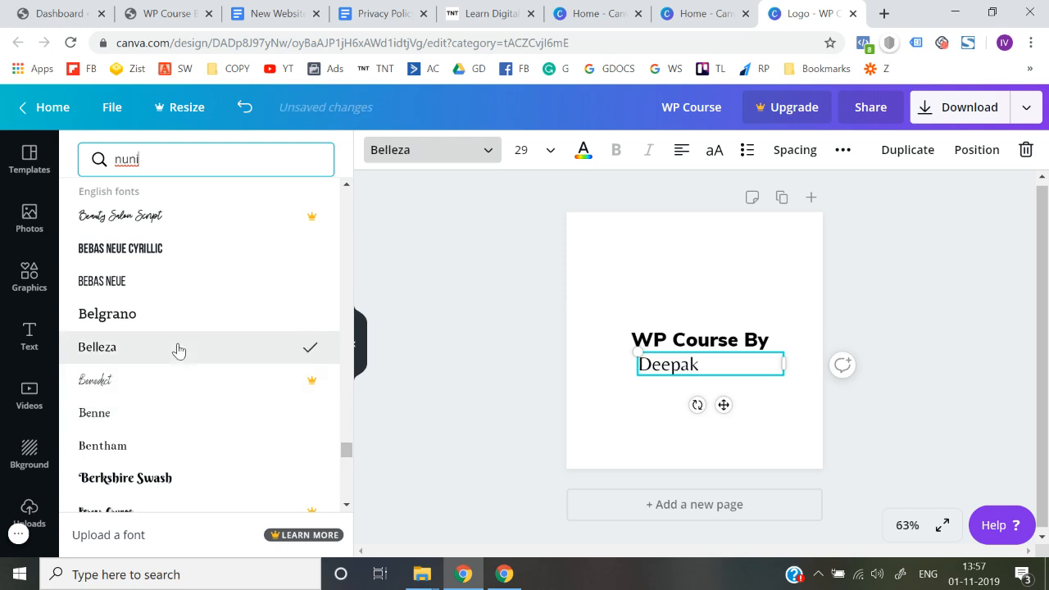
{"action": "scroll", "coordinate": [178, 350], "scroll_direction": "down", "scroll_amount": 6}
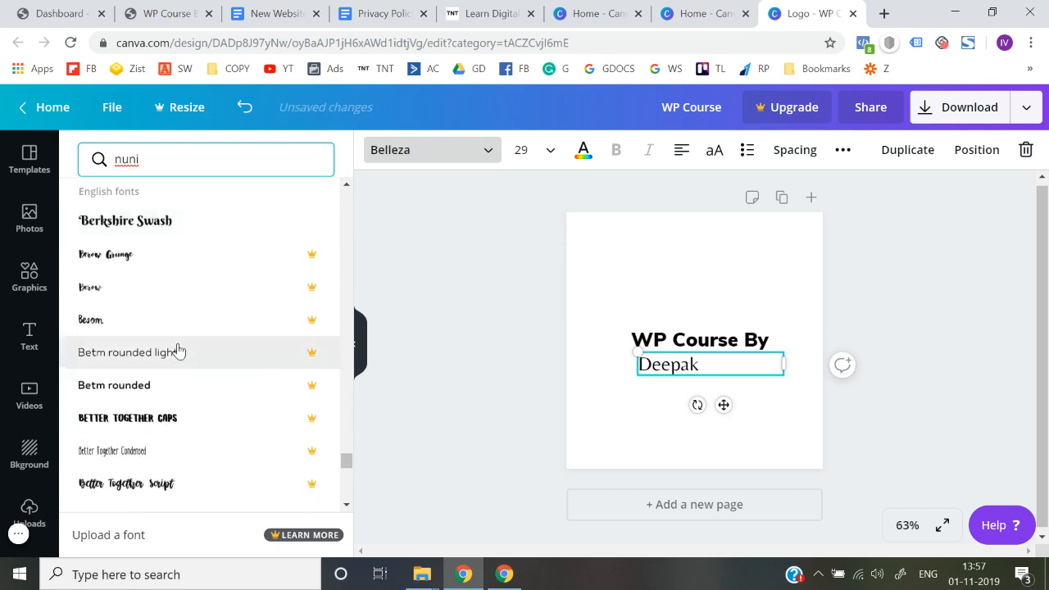
{"action": "scroll", "coordinate": [179, 351], "scroll_direction": "down", "scroll_amount": 1}
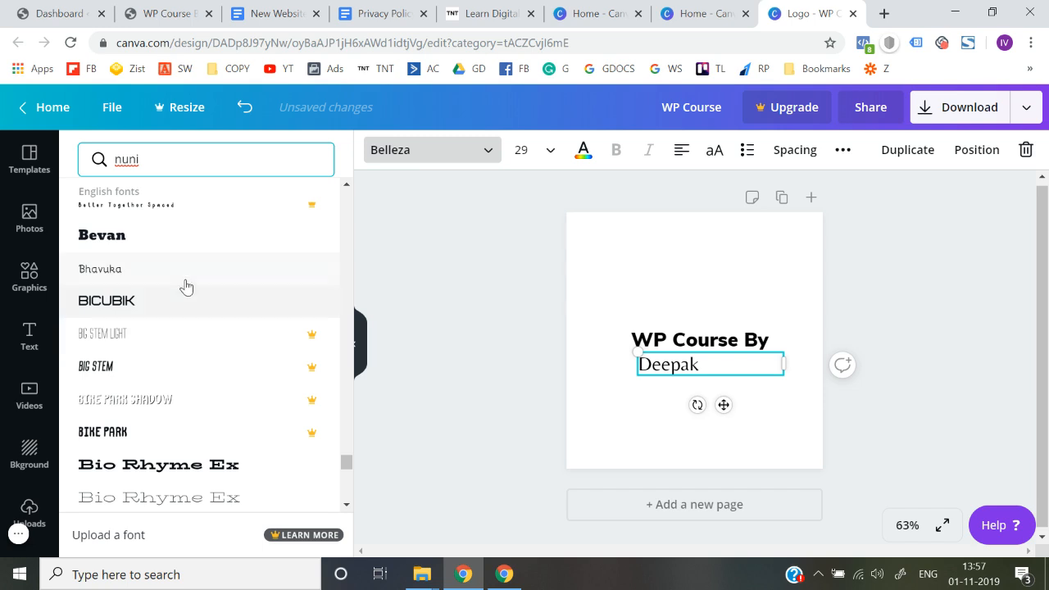
{"action": "scroll", "coordinate": [184, 285], "scroll_direction": "down", "scroll_amount": 4}
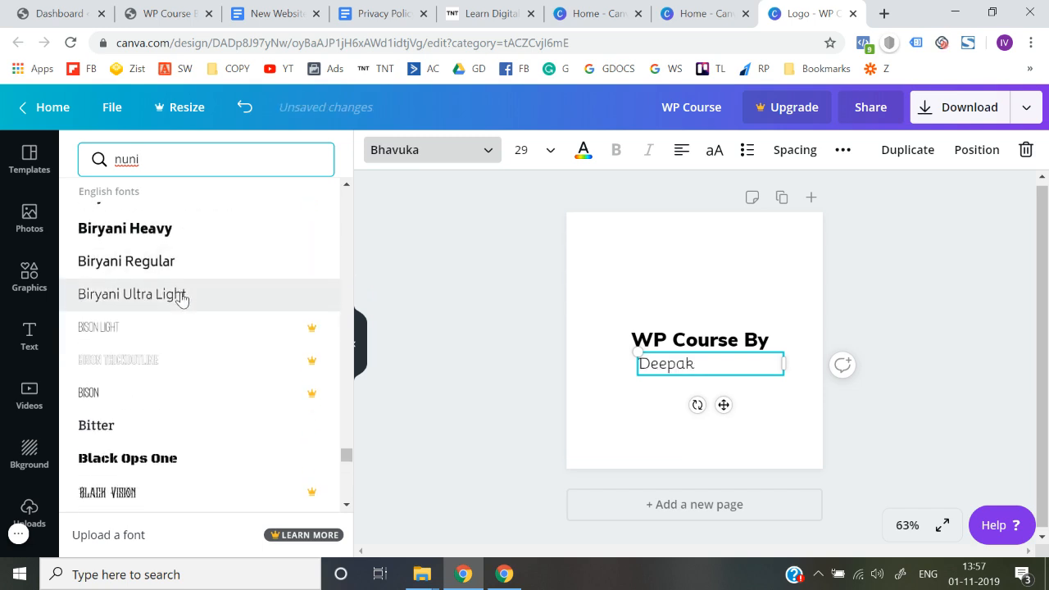
Step: Look through more English fonts and try Cagliostro on the author's name text
{"action": "scroll", "coordinate": [181, 297], "scroll_direction": "down", "scroll_amount": 8}
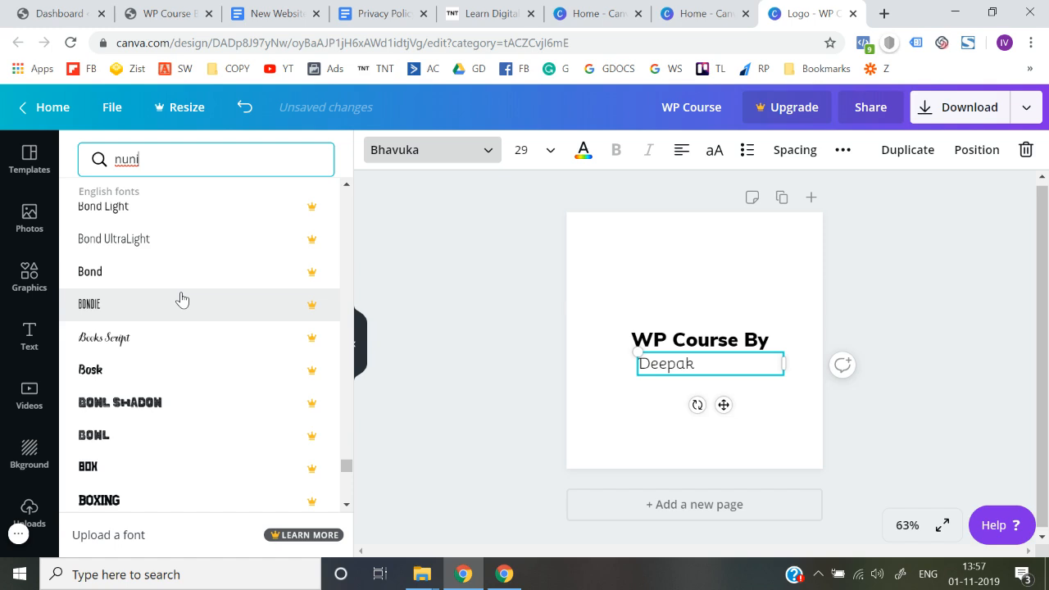
{"action": "scroll", "coordinate": [181, 298], "scroll_direction": "down", "scroll_amount": 10}
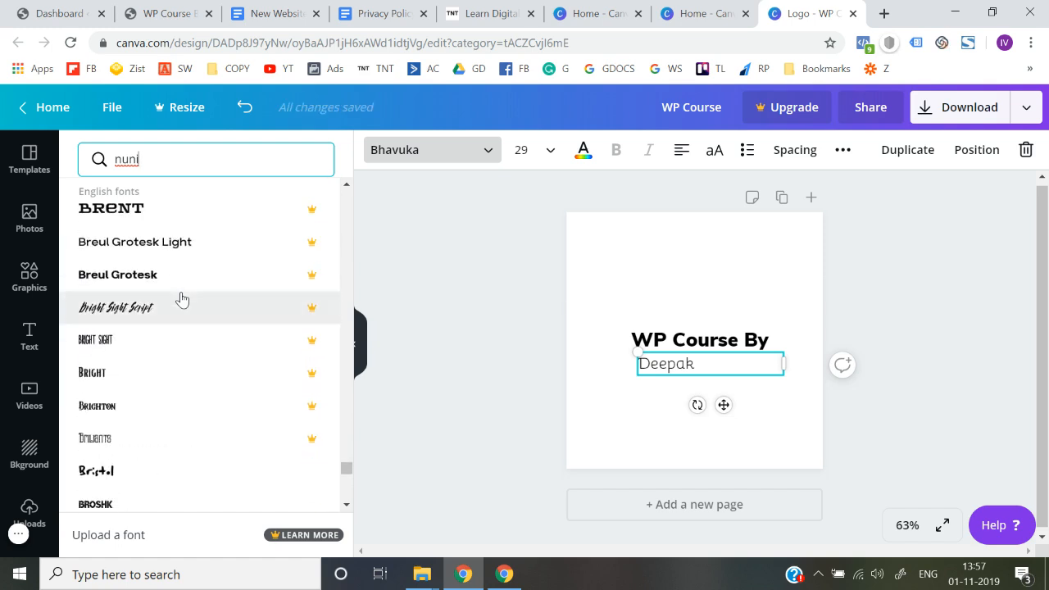
{"action": "scroll", "coordinate": [181, 298], "scroll_direction": "down", "scroll_amount": 5}
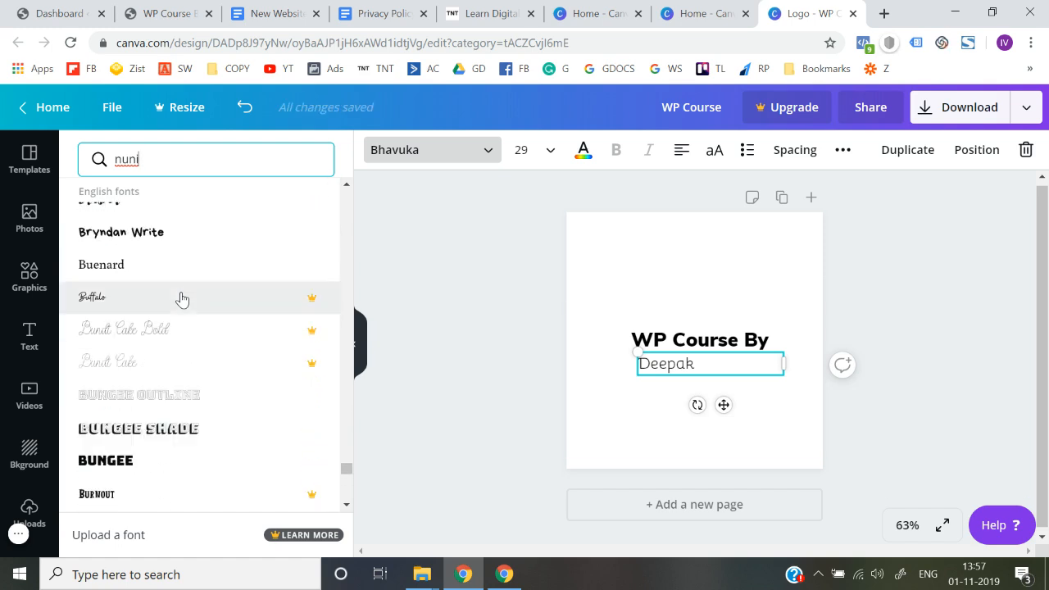
{"action": "scroll", "coordinate": [173, 438], "scroll_direction": "down", "scroll_amount": 4}
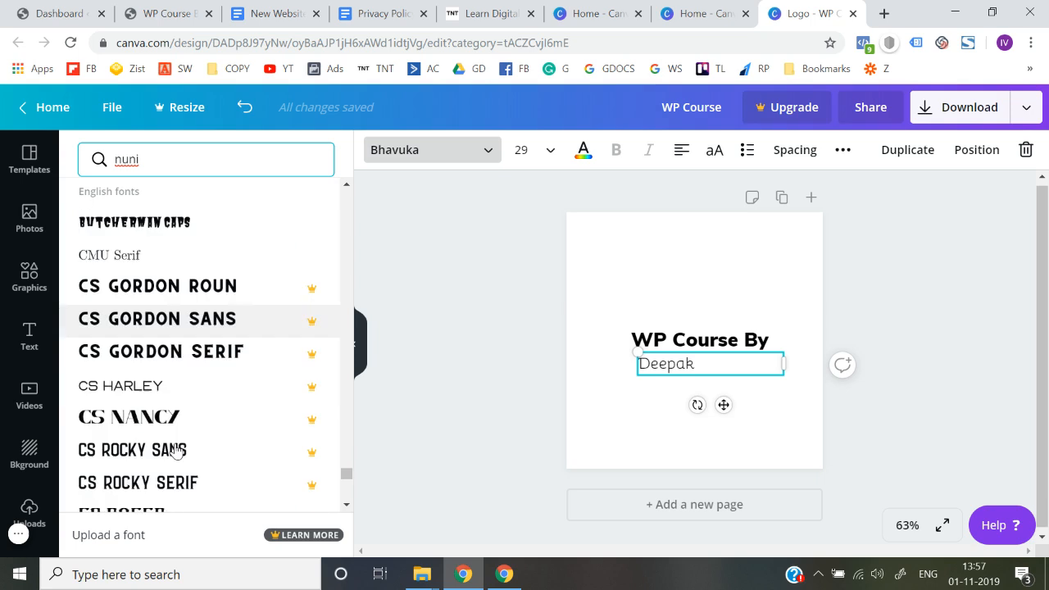
{"action": "scroll", "coordinate": [175, 449], "scroll_direction": "down", "scroll_amount": 3}
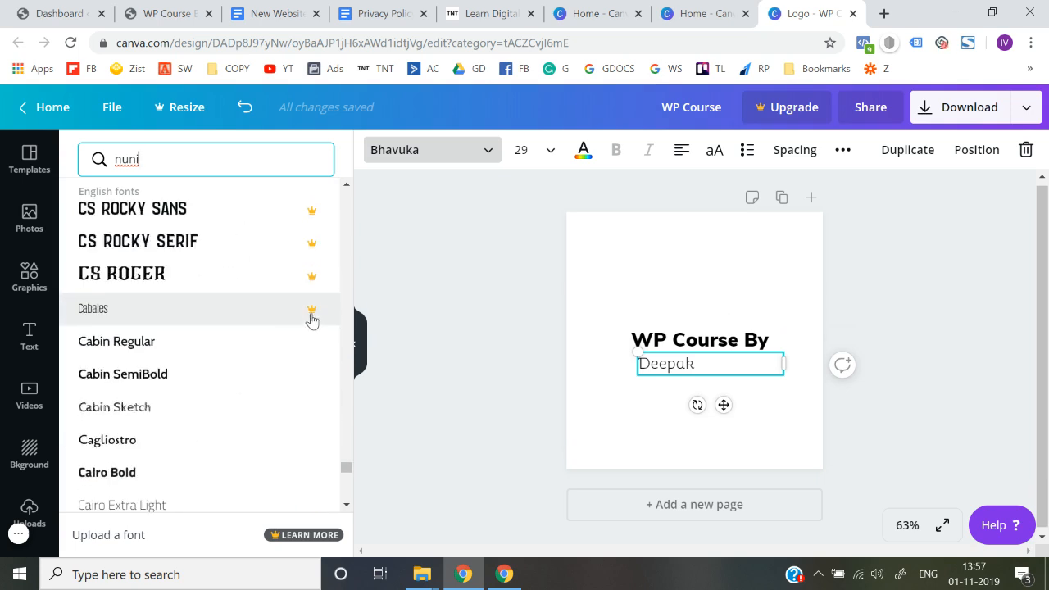
{"action": "scroll", "coordinate": [270, 386], "scroll_direction": "down", "scroll_amount": 2}
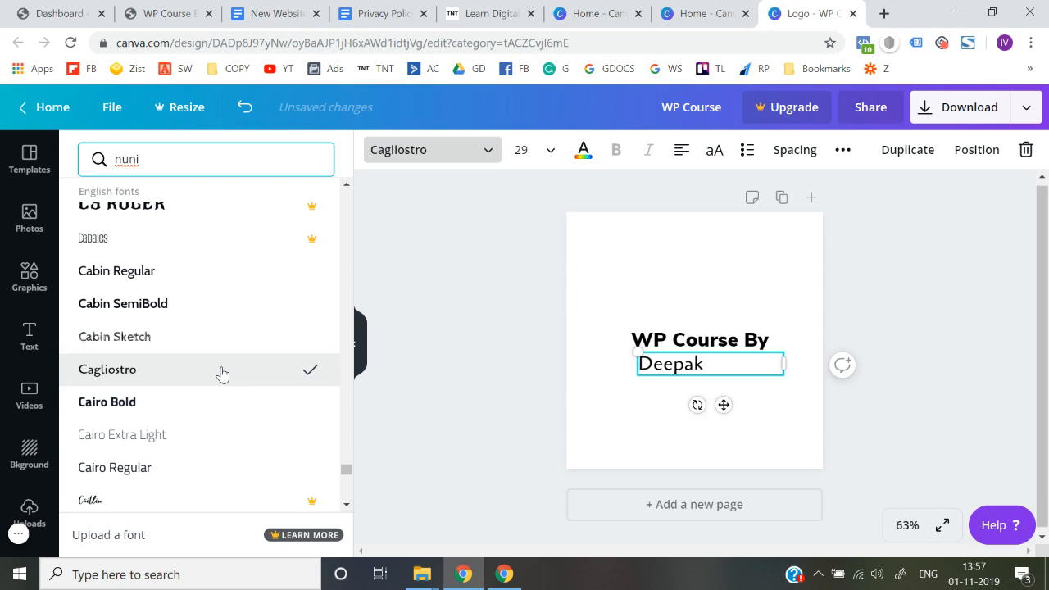
Step: Keep browsing the English fonts for a bolder casual style and apply Chewy to the author's name text
{"action": "scroll", "coordinate": [220, 375], "scroll_direction": "down", "scroll_amount": 3}
{"action": "scroll", "coordinate": [218, 298], "scroll_direction": "up", "scroll_amount": 10}
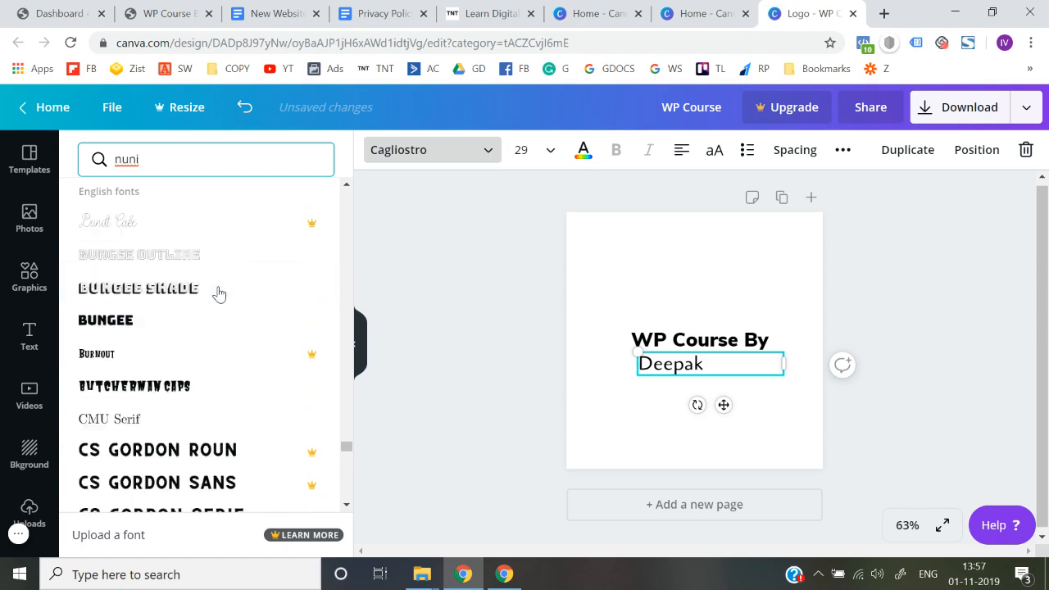
{"action": "scroll", "coordinate": [218, 293], "scroll_direction": "up", "scroll_amount": 10}
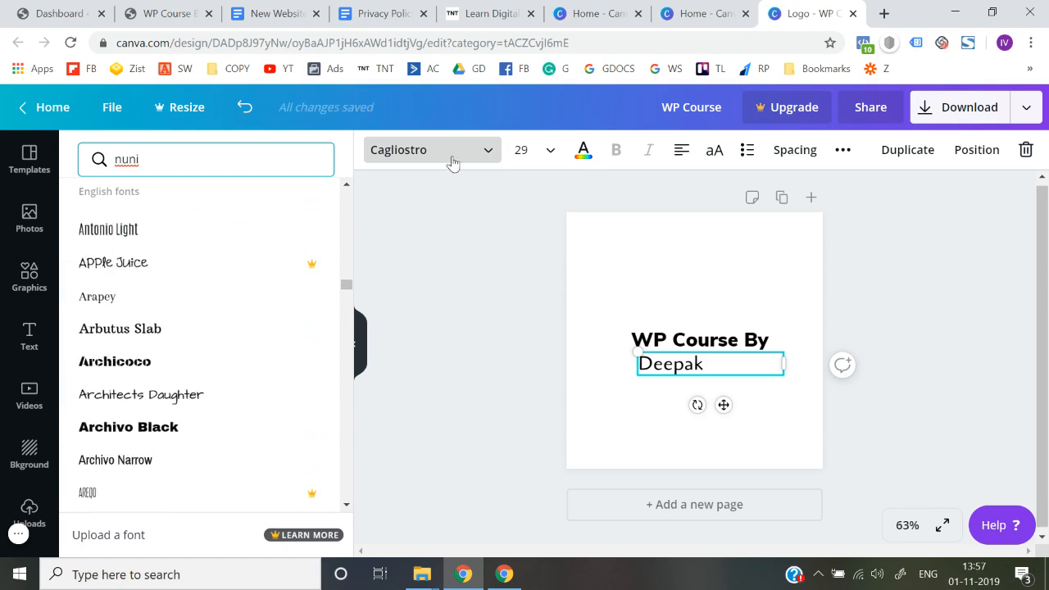
{"action": "left_click_drag", "start_coordinate": [348, 286], "coordinate": [360, 165]}
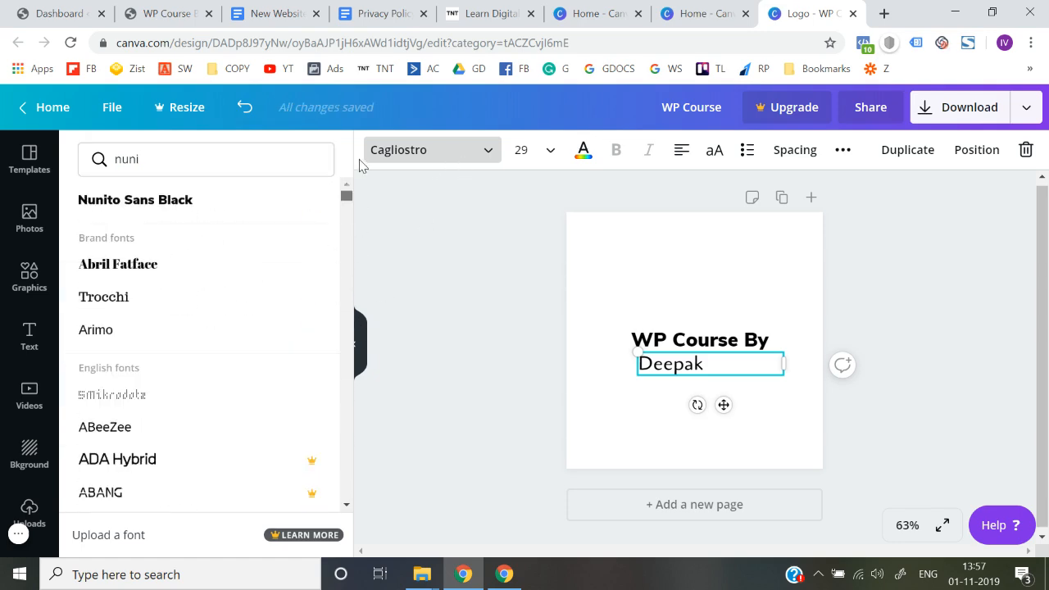
{"action": "left_click_drag", "start_coordinate": [346, 203], "coordinate": [336, 505]}
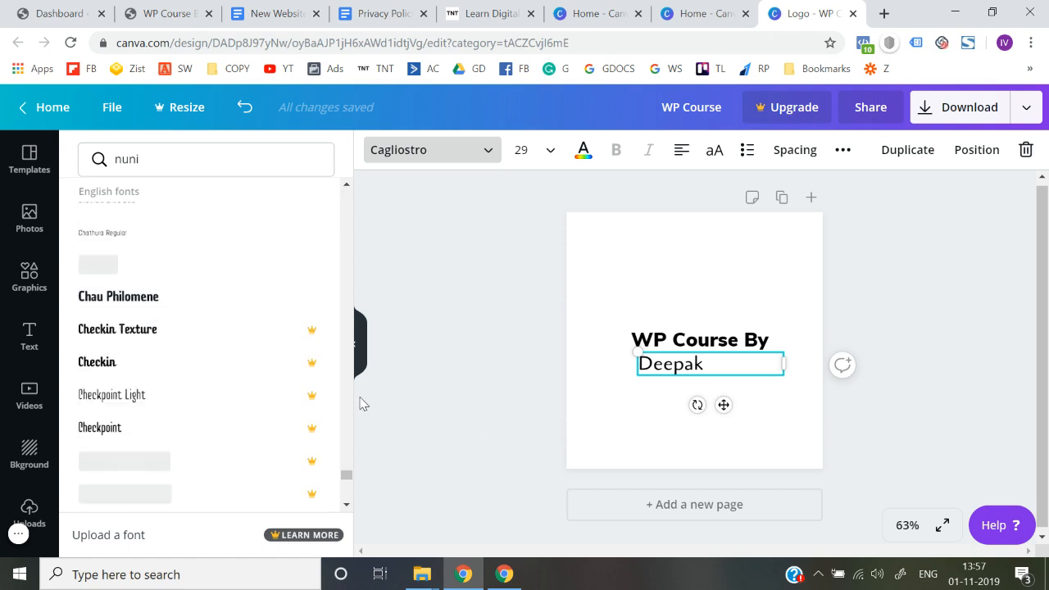
{"action": "scroll", "coordinate": [234, 407], "scroll_direction": "down", "scroll_amount": 4}
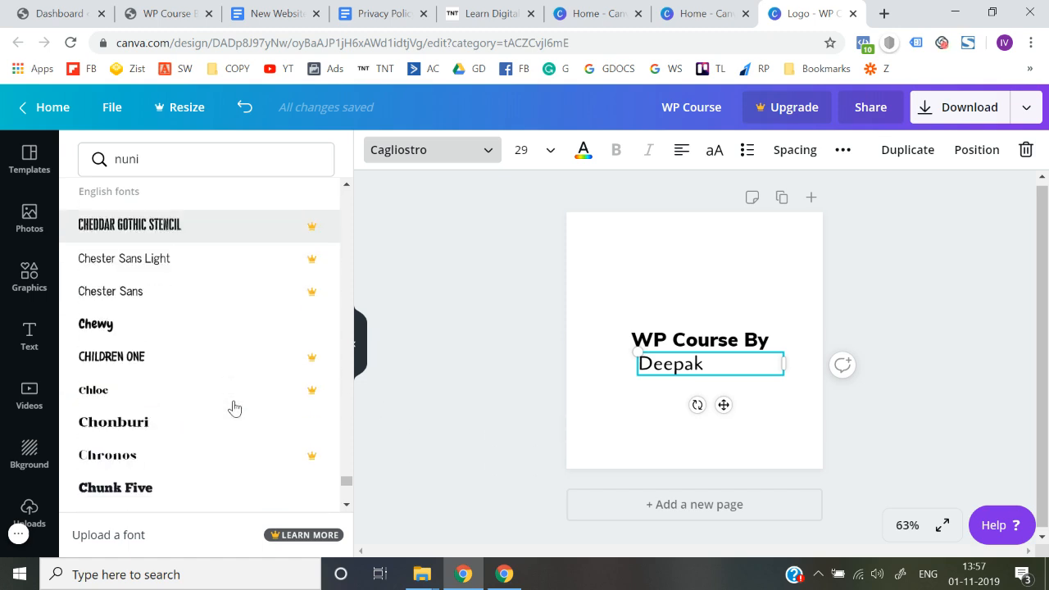
{"action": "scroll", "coordinate": [233, 407], "scroll_direction": "down", "scroll_amount": 1}
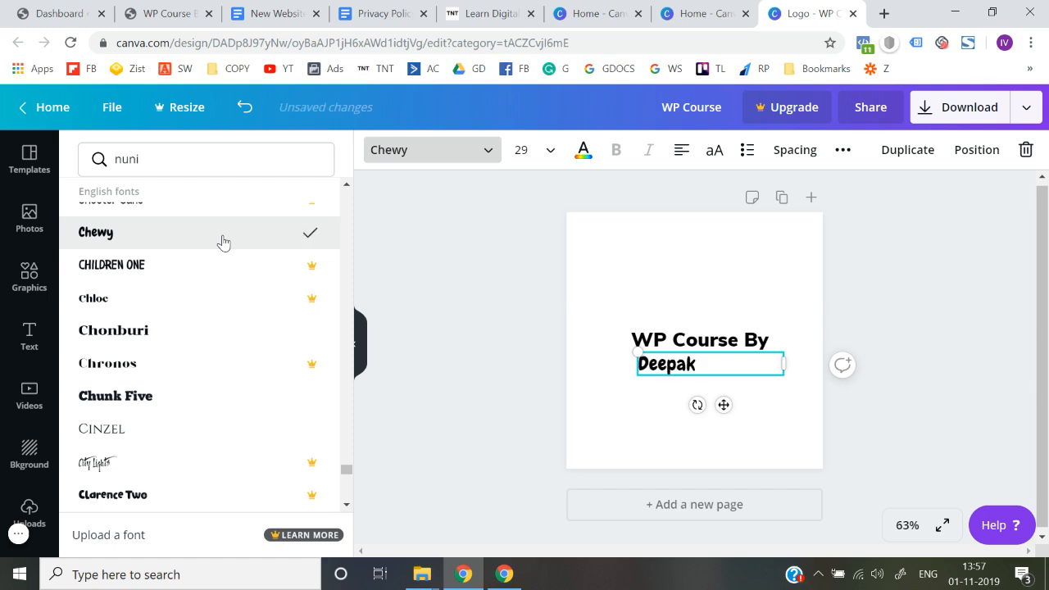
Step: Narrow the author's name text box to fit the word and centre it under "WP Course By"
{"action": "left_click_drag", "start_coordinate": [668, 365], "coordinate": [696, 365]}
{"action": "left_click_drag", "start_coordinate": [817, 365], "coordinate": [729, 361]}
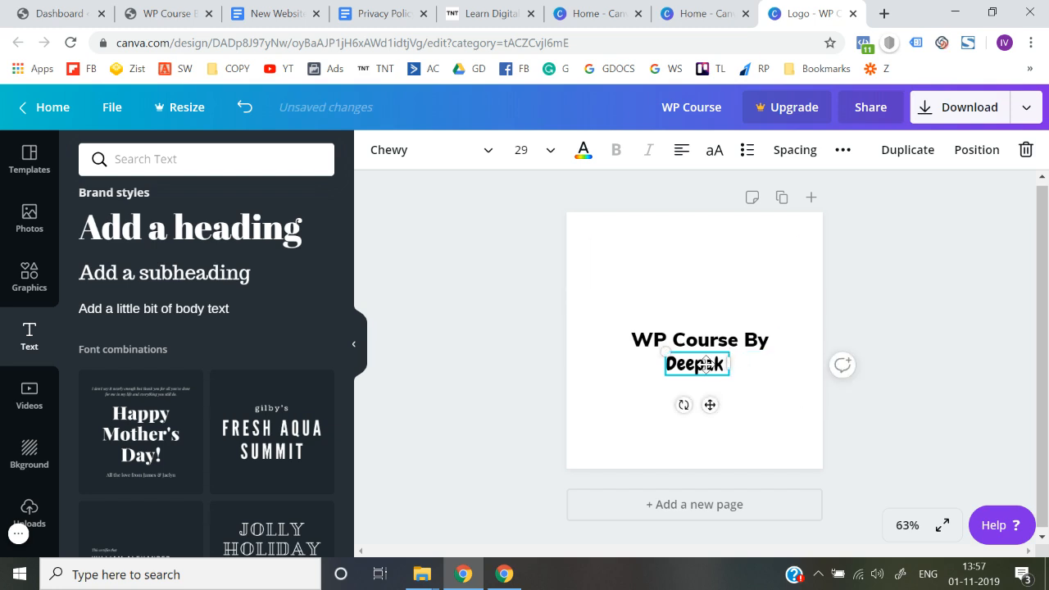
{"action": "left_click", "coordinate": [565, 390]}
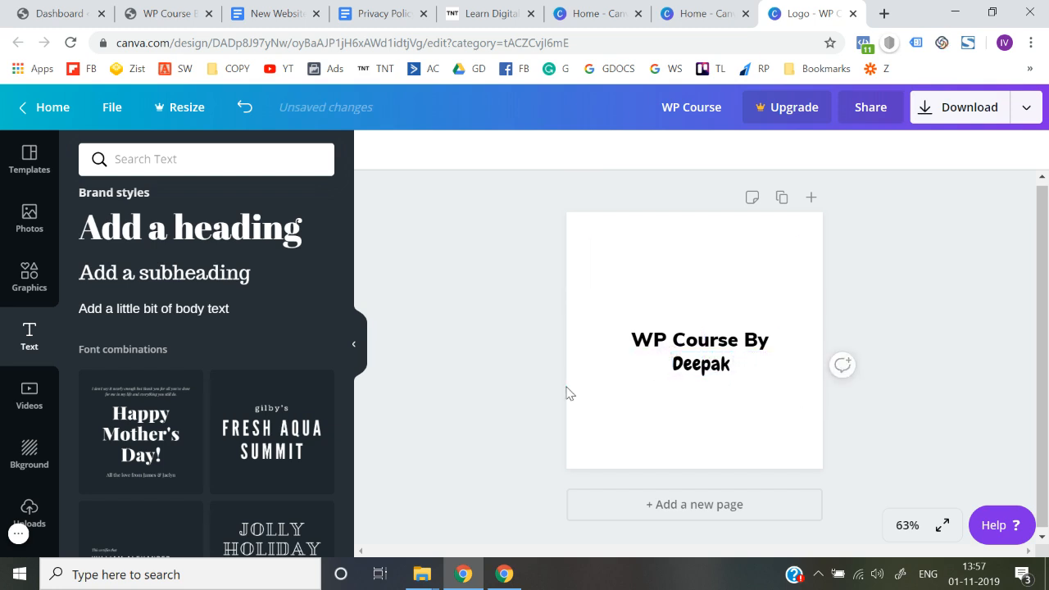
{"action": "left_click_drag", "start_coordinate": [719, 363], "coordinate": [707, 362]}
{"action": "left_click", "coordinate": [494, 323]}
Step: Select both logo text lines together and shift them slightly towards the left of the canvas
{"action": "left_click_drag", "start_coordinate": [616, 326], "coordinate": [699, 366]}
{"action": "left_click", "coordinate": [513, 374]}
{"action": "left_click", "coordinate": [503, 396]}
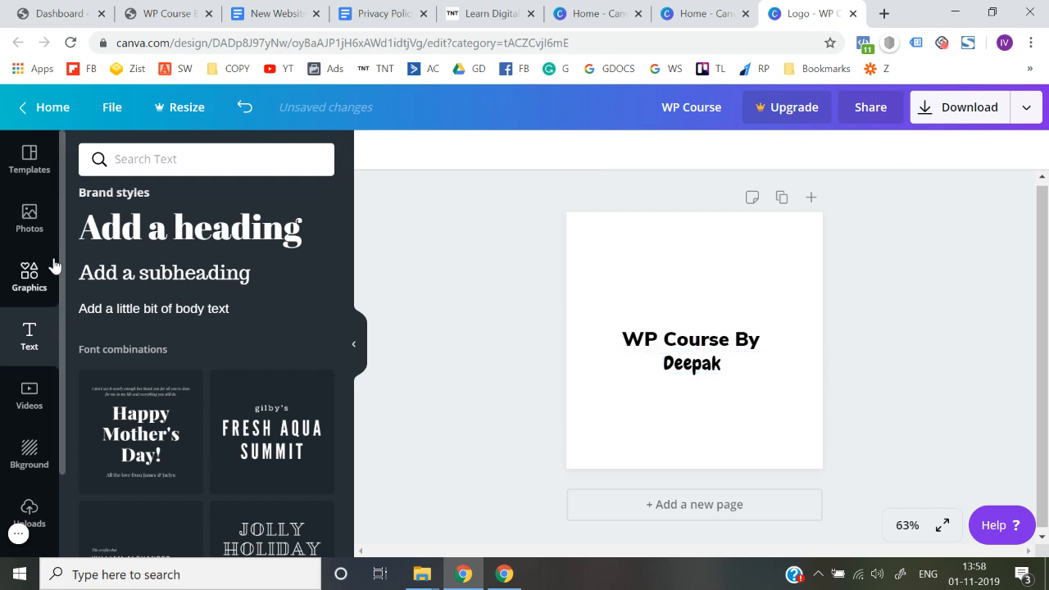
Step: Search the graphics library for "line"
{"action": "left_click", "coordinate": [36, 294]}
{"action": "left_click", "coordinate": [175, 158]}
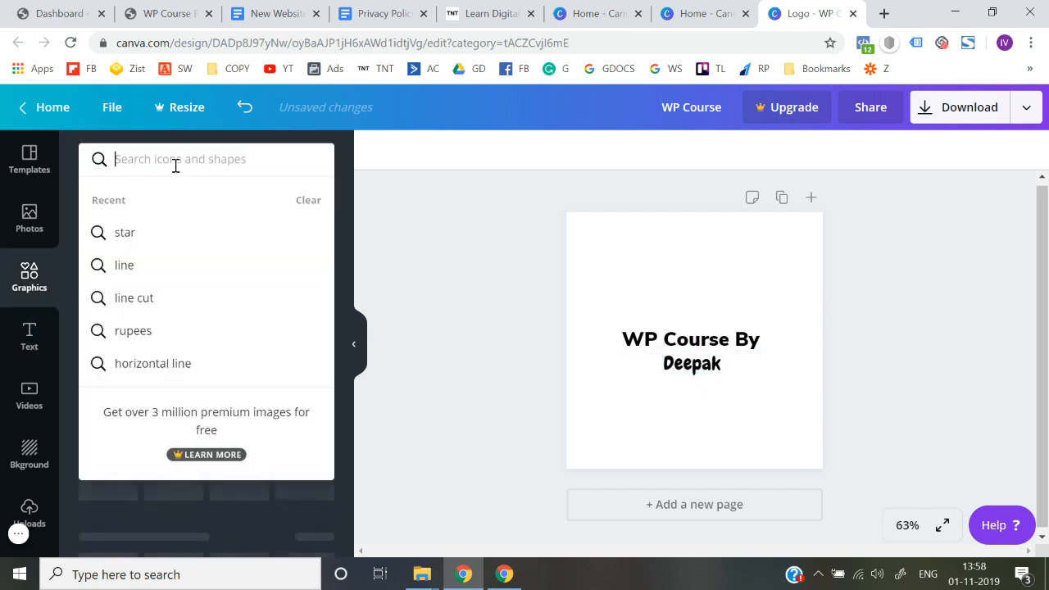
{"action": "type", "text": "line"}
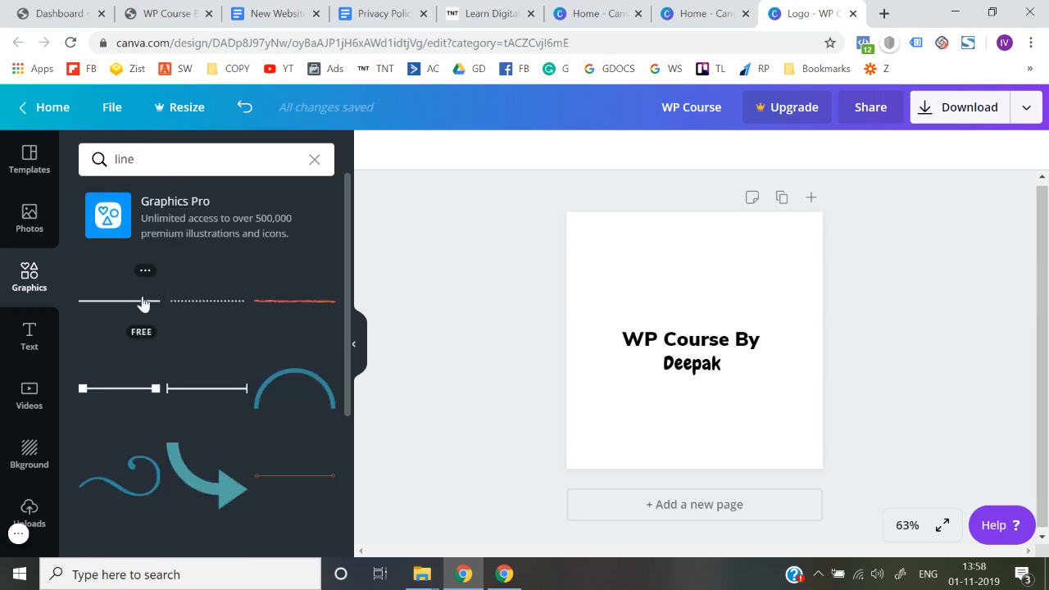
Step: Add the plain solid line to the logo, place it below the author's name, and colour it black
{"action": "left_click", "coordinate": [137, 310]}
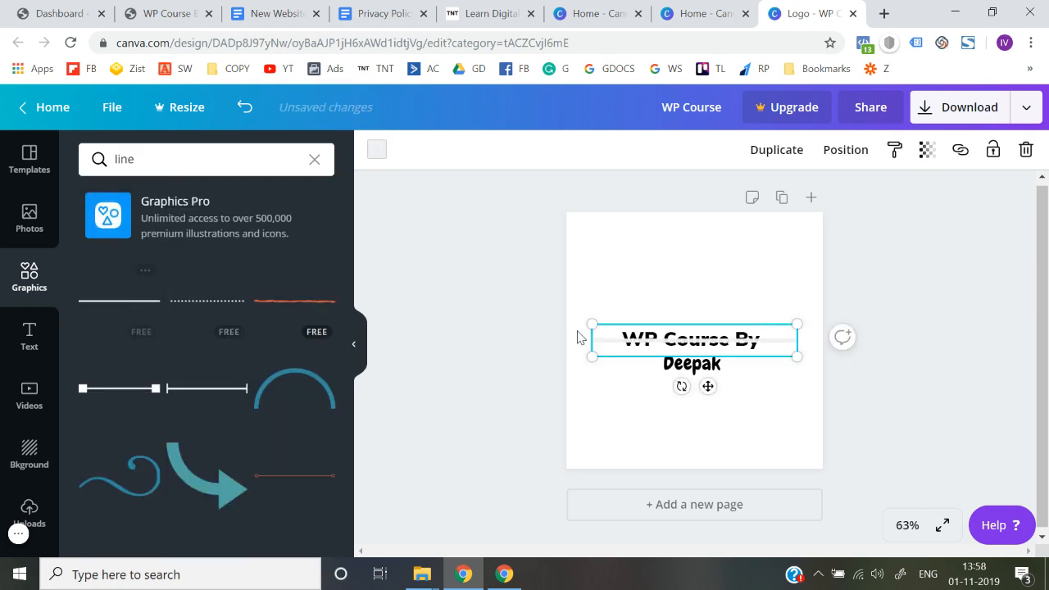
{"action": "left_click_drag", "start_coordinate": [615, 339], "coordinate": [616, 382]}
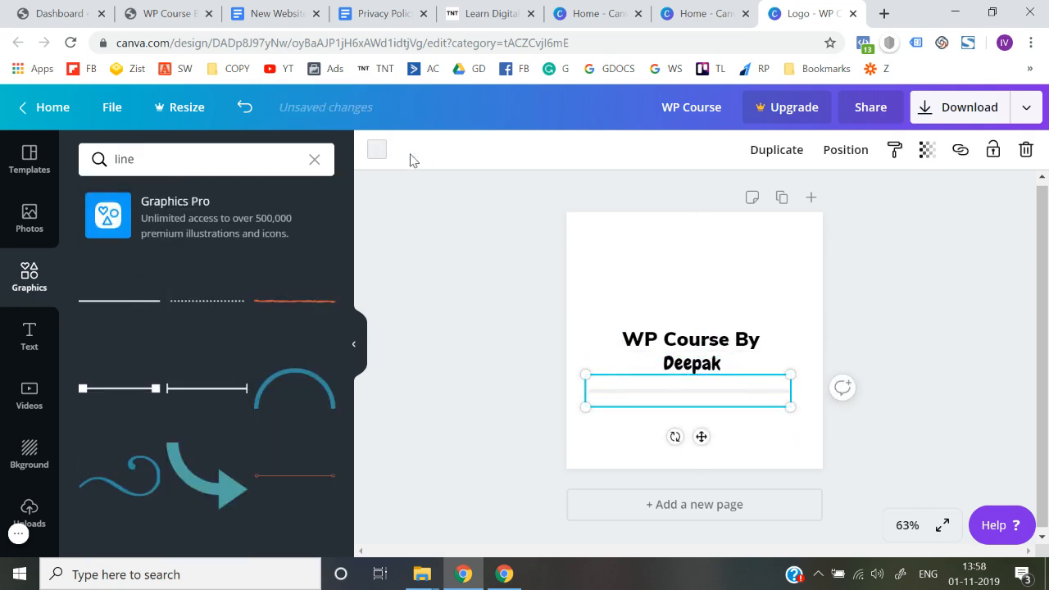
{"action": "left_click", "coordinate": [379, 150]}
{"action": "left_click", "coordinate": [95, 289]}
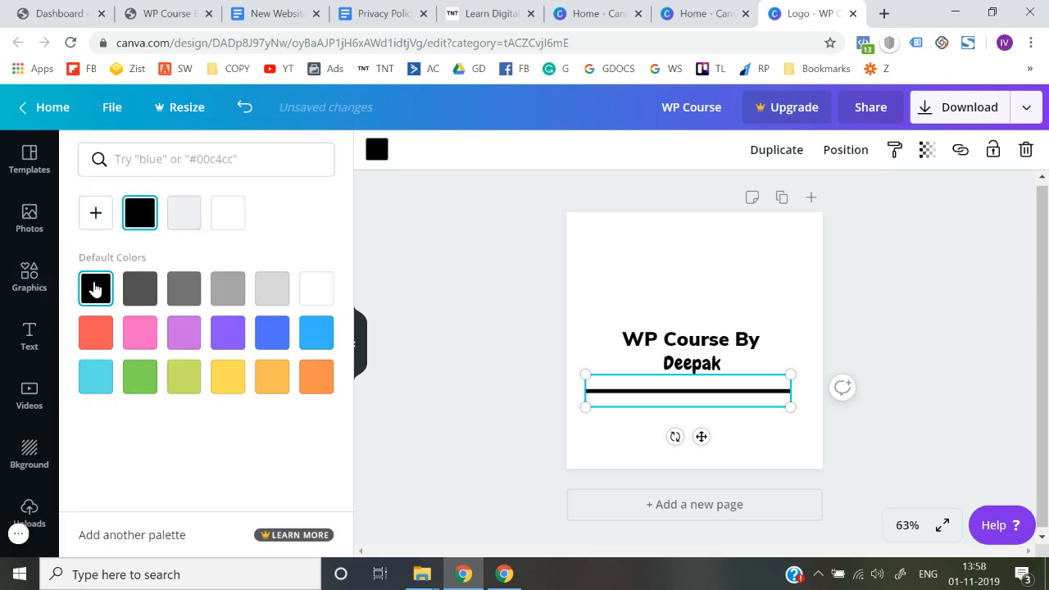
Step: Shrink the black line to a short dash and place it just left of the author's name
{"action": "left_click_drag", "start_coordinate": [789, 407], "coordinate": [627, 365]}
{"action": "left_click", "coordinate": [526, 377]}
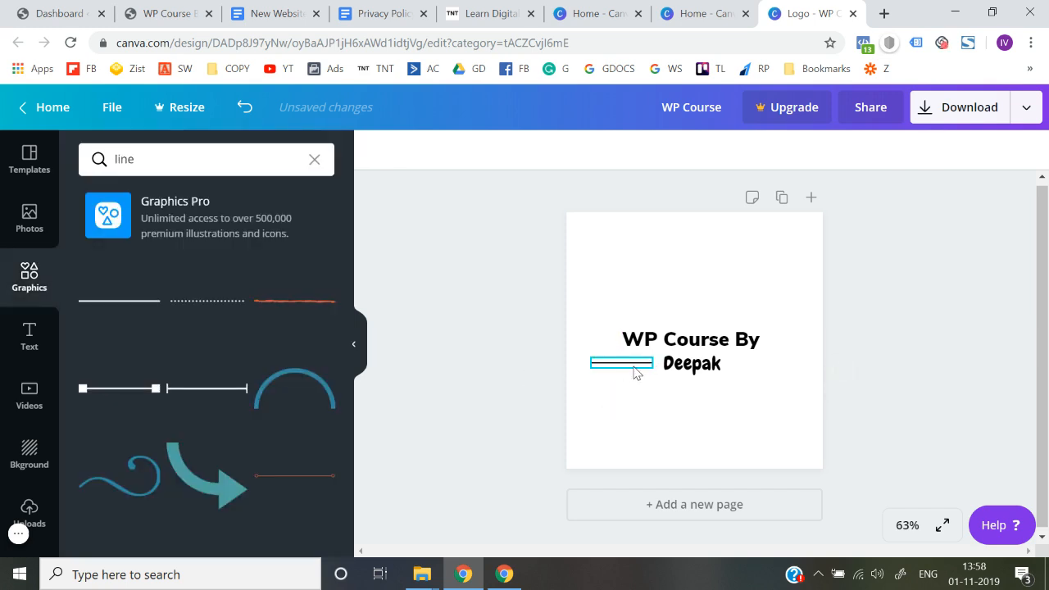
{"action": "left_click", "coordinate": [616, 365]}
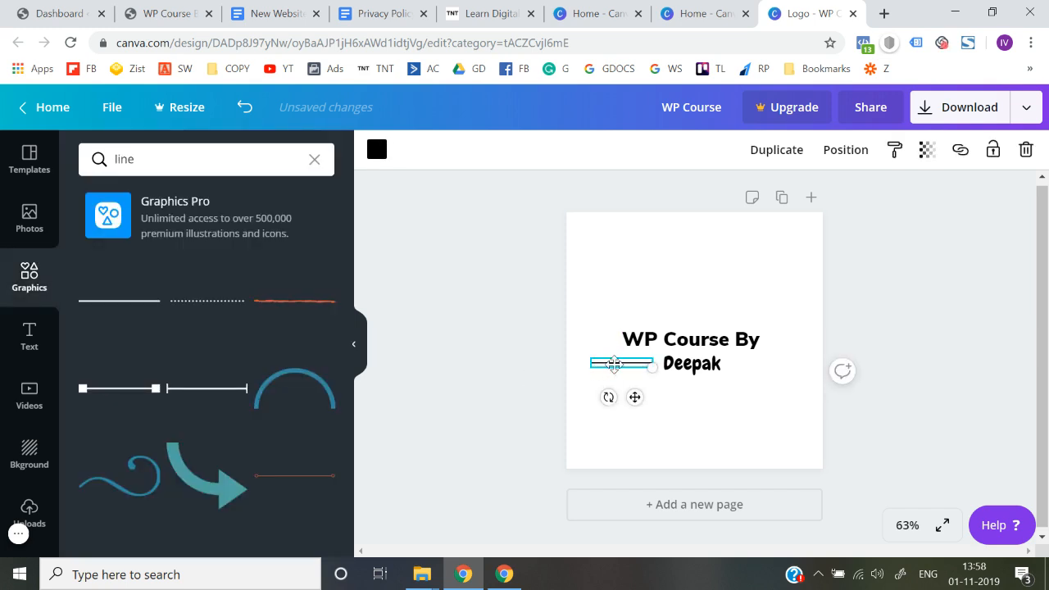
{"action": "left_click_drag", "start_coordinate": [651, 368], "coordinate": [629, 362]}
{"action": "left_click", "coordinate": [504, 377]}
{"action": "left_click", "coordinate": [611, 363]}
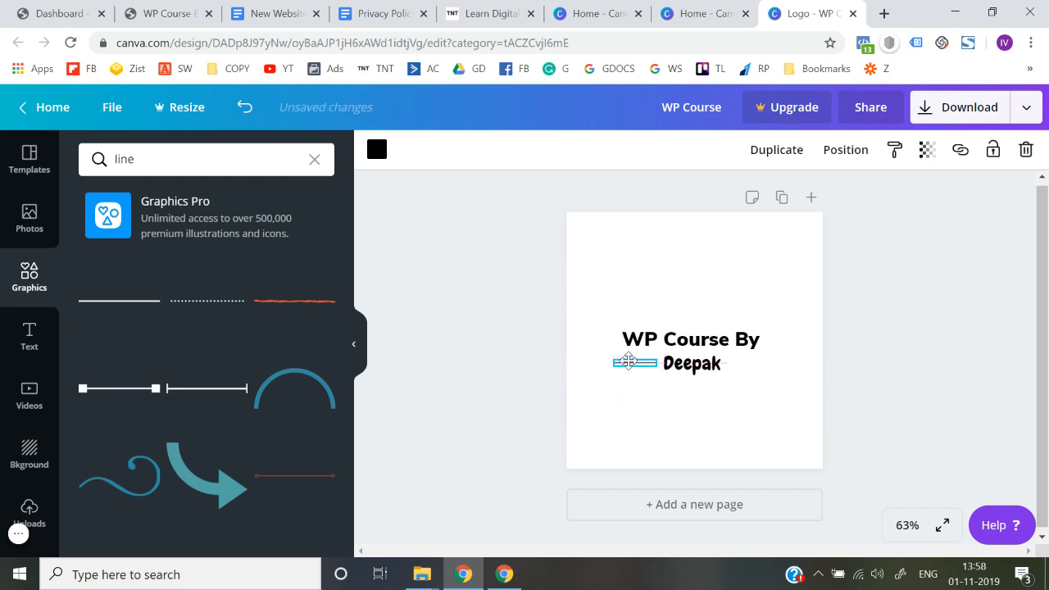
{"action": "left_click", "coordinate": [498, 380]}
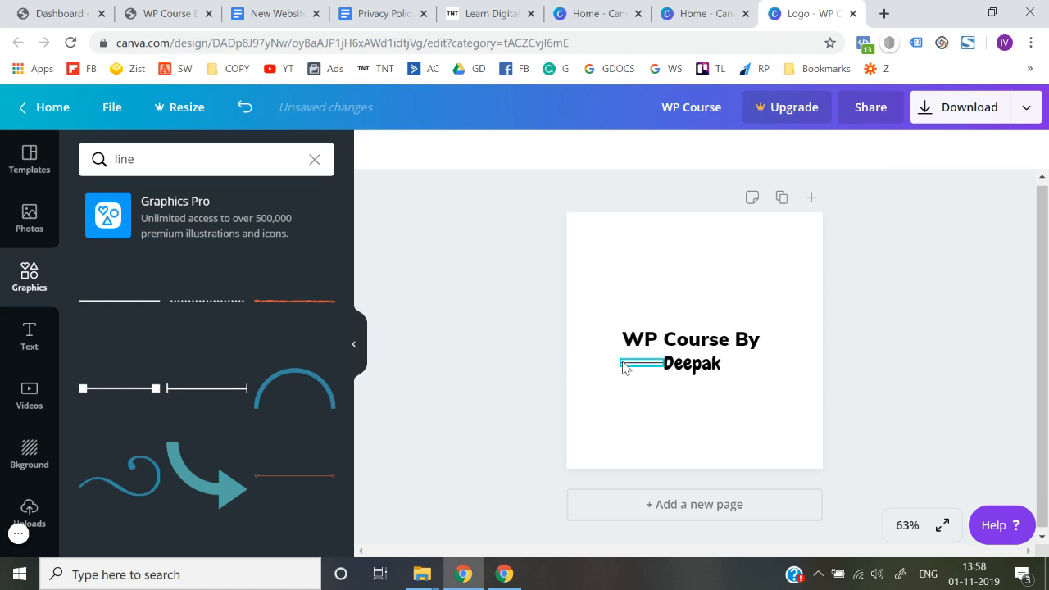
Step: Readjust the short line's length and position beside the author's name, and delete the line
{"action": "left_click", "coordinate": [623, 367]}
{"action": "mouse_move", "coordinate": [657, 366]}
{"action": "left_mouse_down"}
{"action": "mouse_move", "coordinate": [639, 363]}
{"action": "mouse_move", "coordinate": [648, 363]}
{"action": "left_mouse_up"}
{"action": "left_click", "coordinate": [485, 380]}
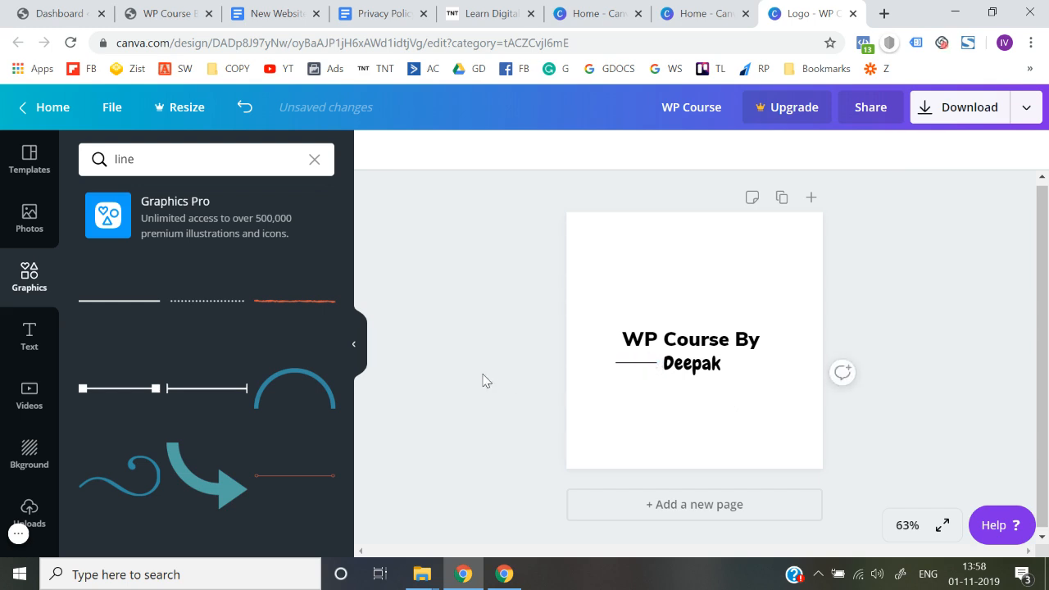
{"action": "left_click_drag", "start_coordinate": [629, 373], "coordinate": [643, 364]}
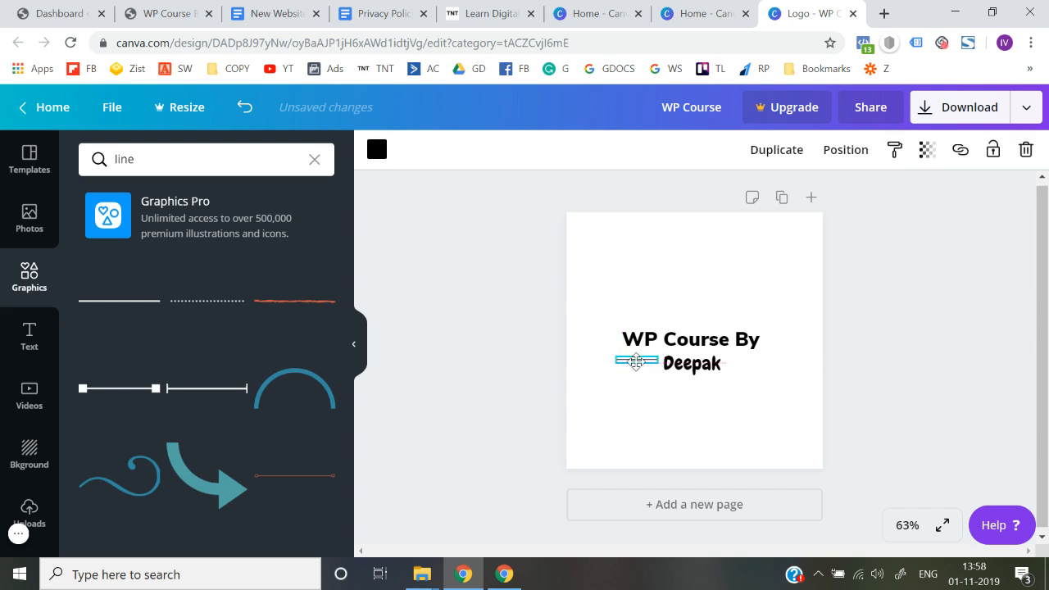
{"action": "left_click", "coordinate": [571, 376]}
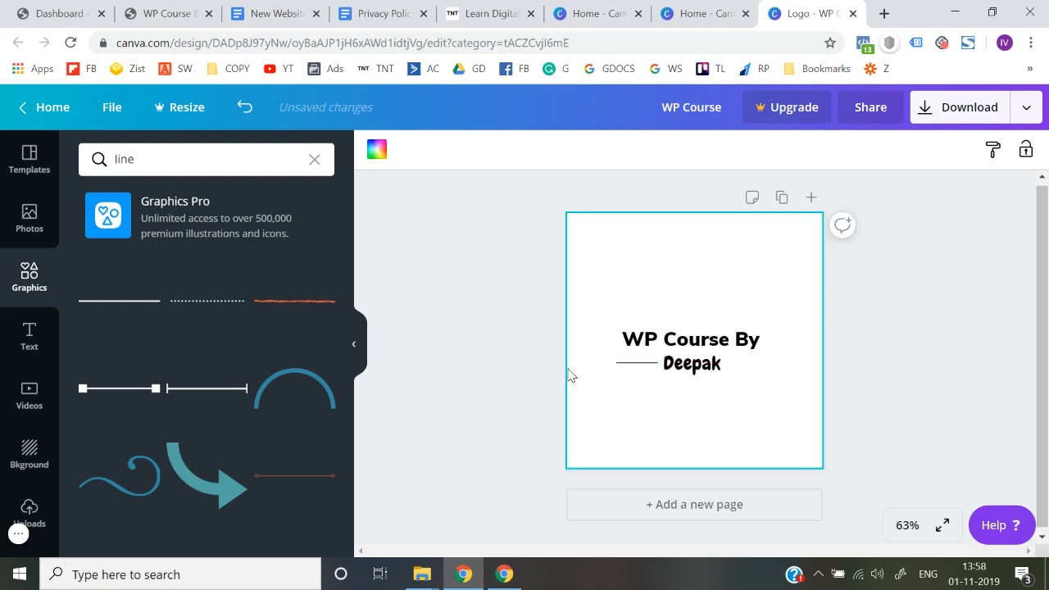
{"action": "left_click", "coordinate": [650, 366]}
{"action": "key", "text": "Delete"}
Step: Try the dotted line from the graphics results in the logo at a reduced width, and delete it
{"action": "scroll", "coordinate": [131, 447], "scroll_direction": "down", "scroll_amount": 4}
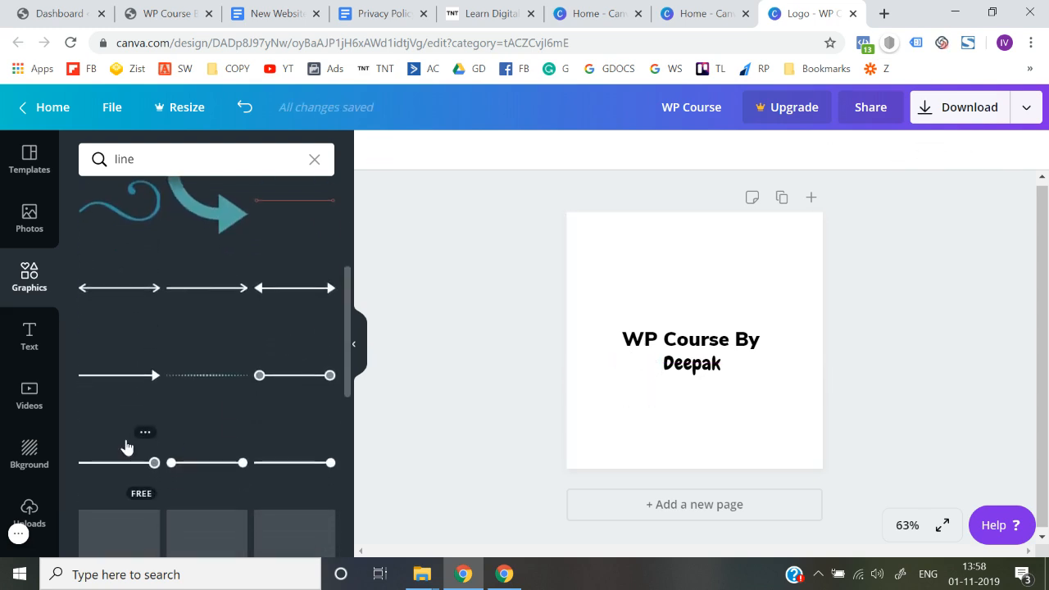
{"action": "scroll", "coordinate": [127, 446], "scroll_direction": "down", "scroll_amount": 2}
{"action": "scroll", "coordinate": [127, 446], "scroll_direction": "down", "scroll_amount": 5}
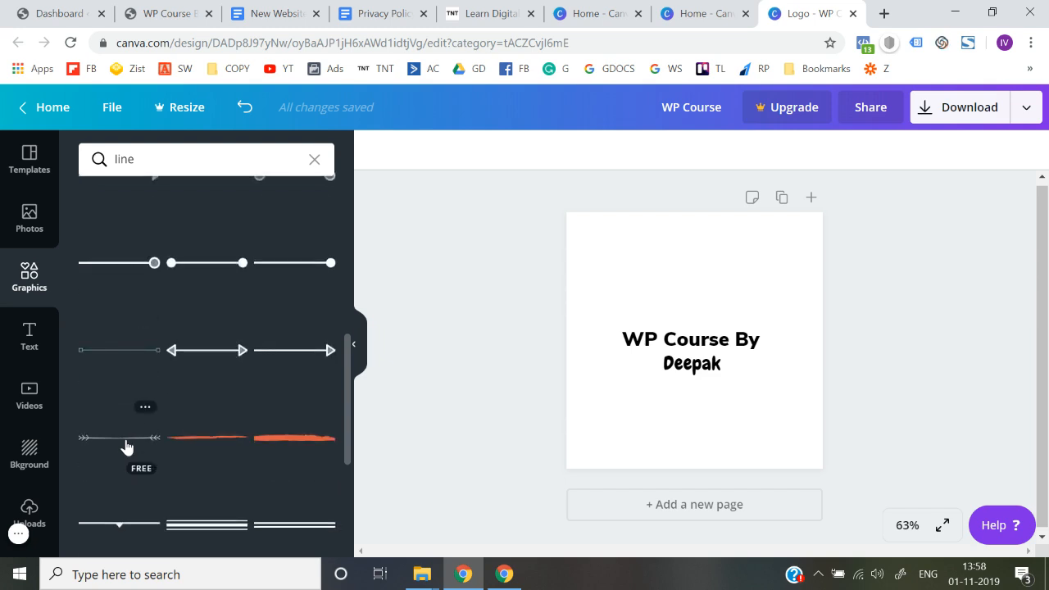
{"action": "scroll", "coordinate": [127, 446], "scroll_direction": "down", "scroll_amount": 1}
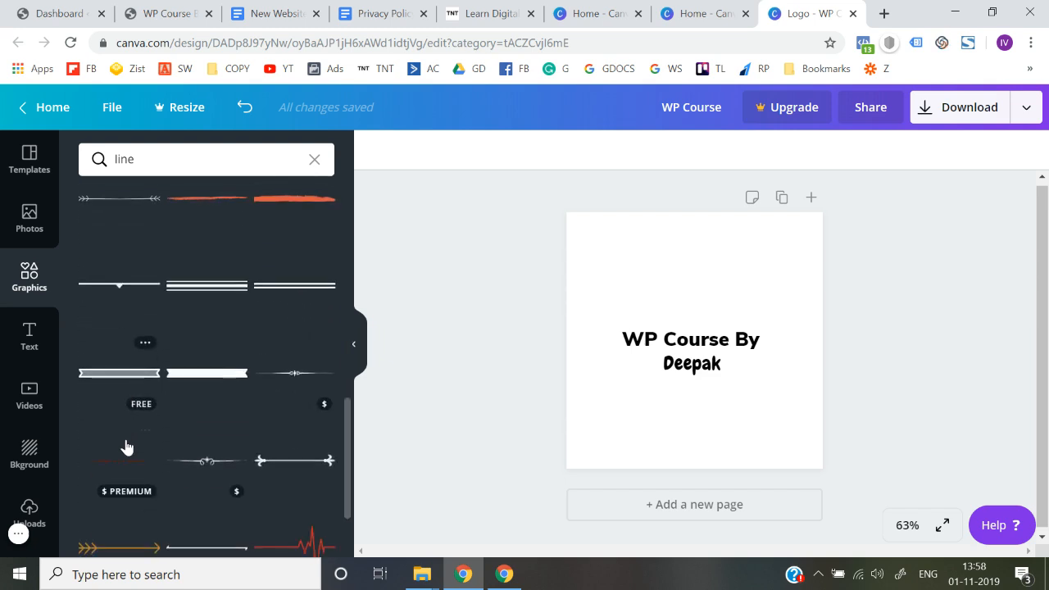
{"action": "scroll", "coordinate": [127, 447], "scroll_direction": "down", "scroll_amount": 1}
{"action": "scroll", "coordinate": [127, 447], "scroll_direction": "up", "scroll_amount": 6}
{"action": "scroll", "coordinate": [127, 447], "scroll_direction": "up", "scroll_amount": 4}
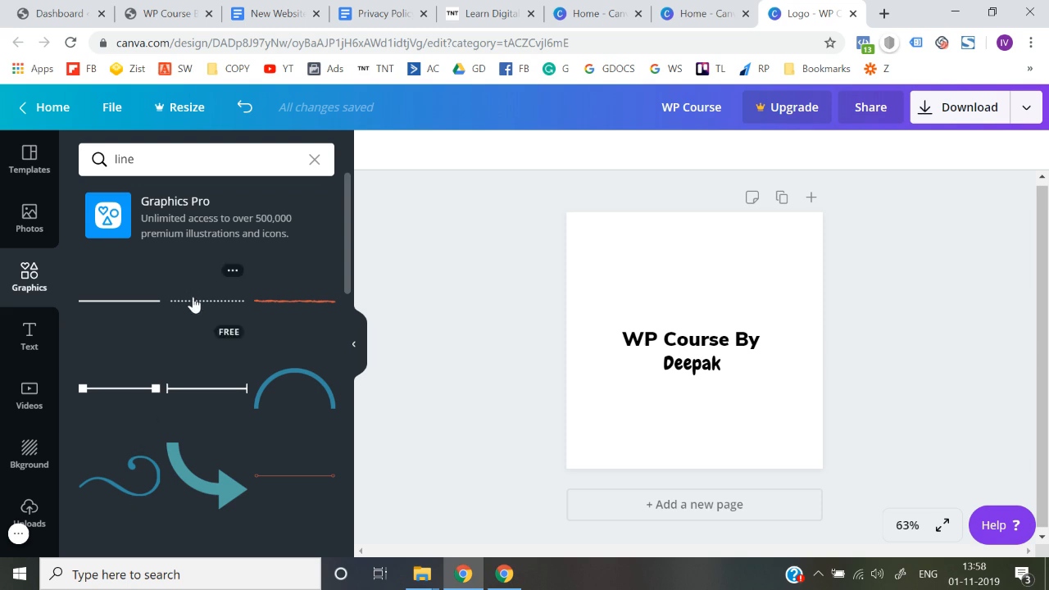
{"action": "left_click_drag", "start_coordinate": [192, 304], "coordinate": [647, 335]}
{"action": "left_click_drag", "start_coordinate": [795, 349], "coordinate": [607, 346]}
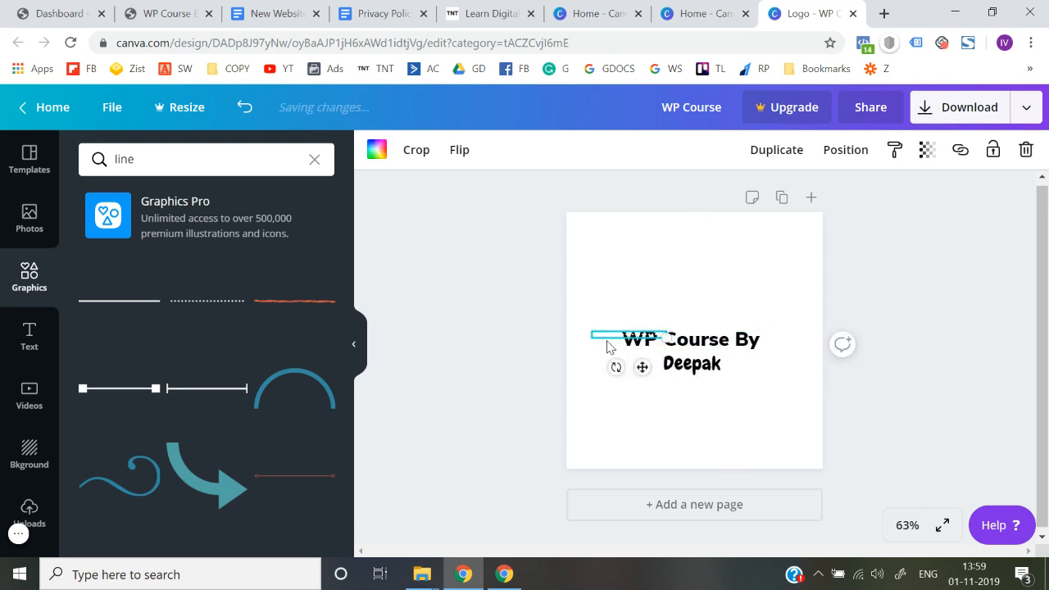
{"action": "key", "text": "Delete"}
Step: Clear the graphics search and browse the full Lines category for a decorative line that suits the logo
{"action": "scroll", "coordinate": [251, 438], "scroll_direction": "down", "scroll_amount": 5}
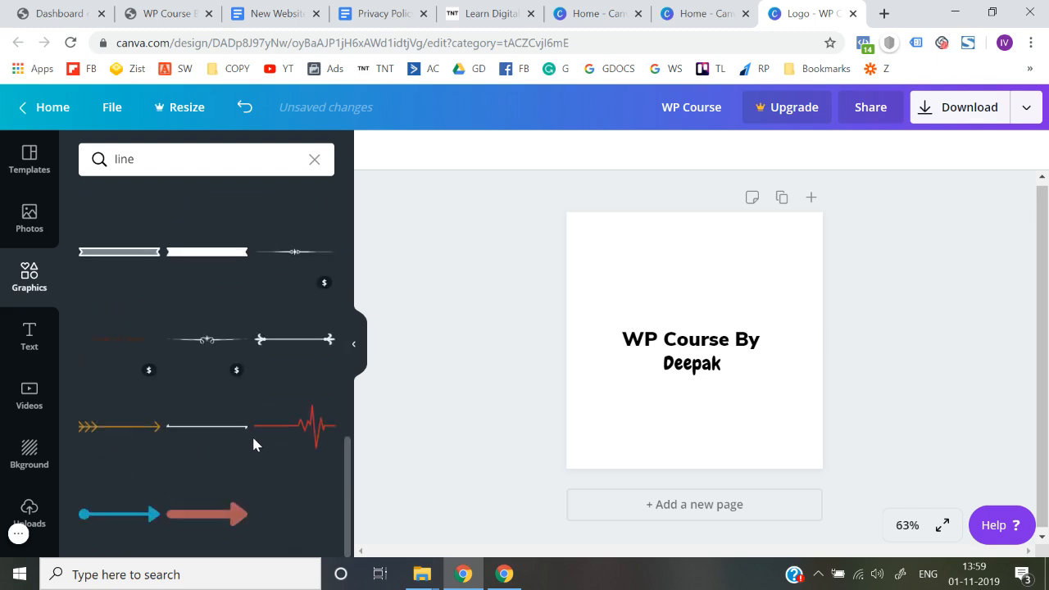
{"action": "scroll", "coordinate": [253, 440], "scroll_direction": "up", "scroll_amount": 5}
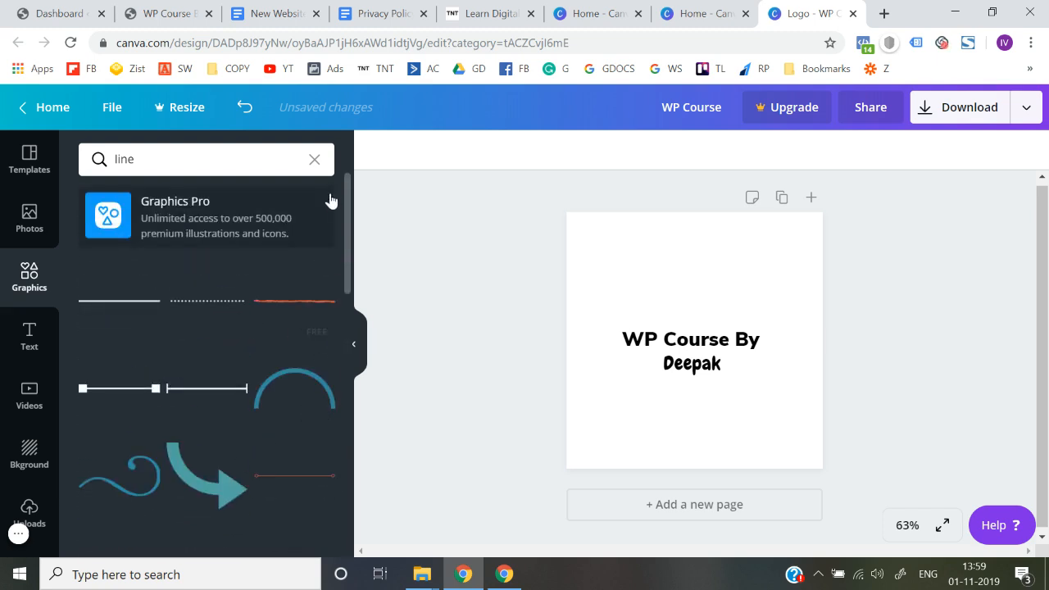
{"action": "left_click", "coordinate": [316, 157]}
{"action": "left_click", "coordinate": [406, 271]}
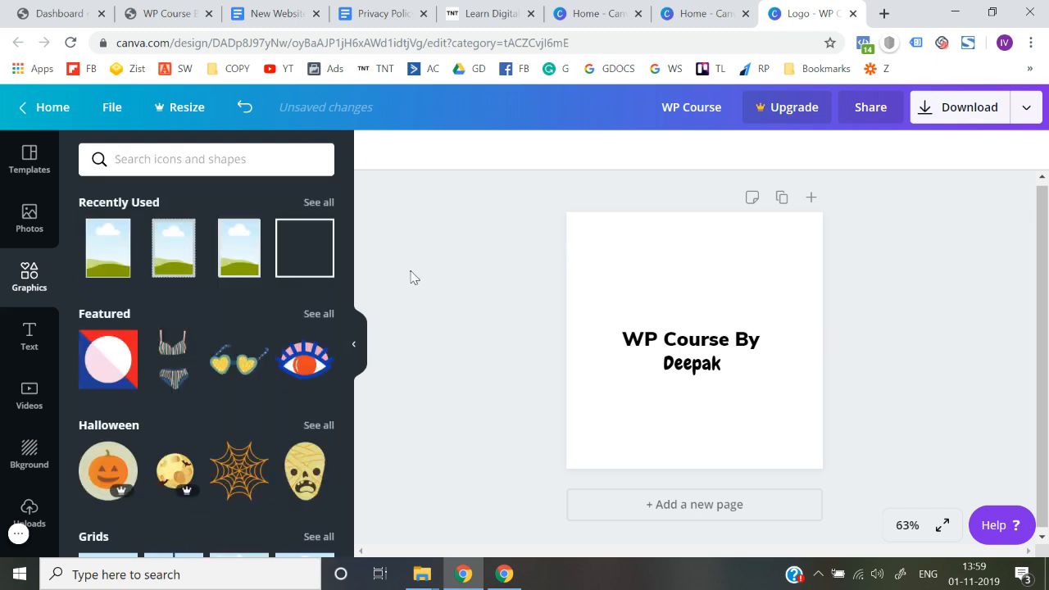
{"action": "scroll", "coordinate": [145, 433], "scroll_direction": "down", "scroll_amount": 10}
{"action": "scroll", "coordinate": [146, 436], "scroll_direction": "up", "scroll_amount": 3}
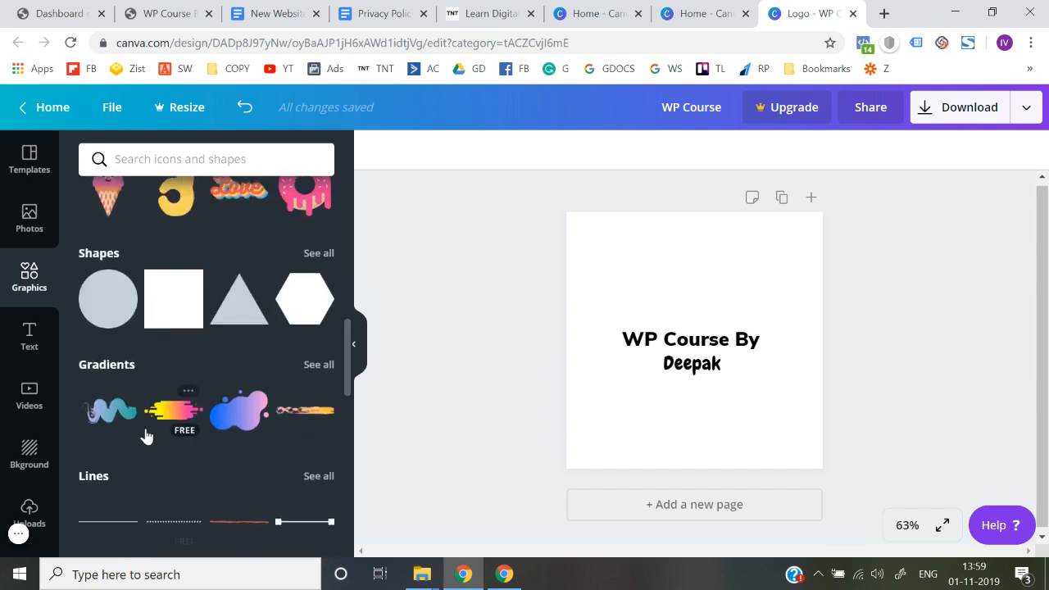
{"action": "scroll", "coordinate": [146, 436], "scroll_direction": "down", "scroll_amount": 2}
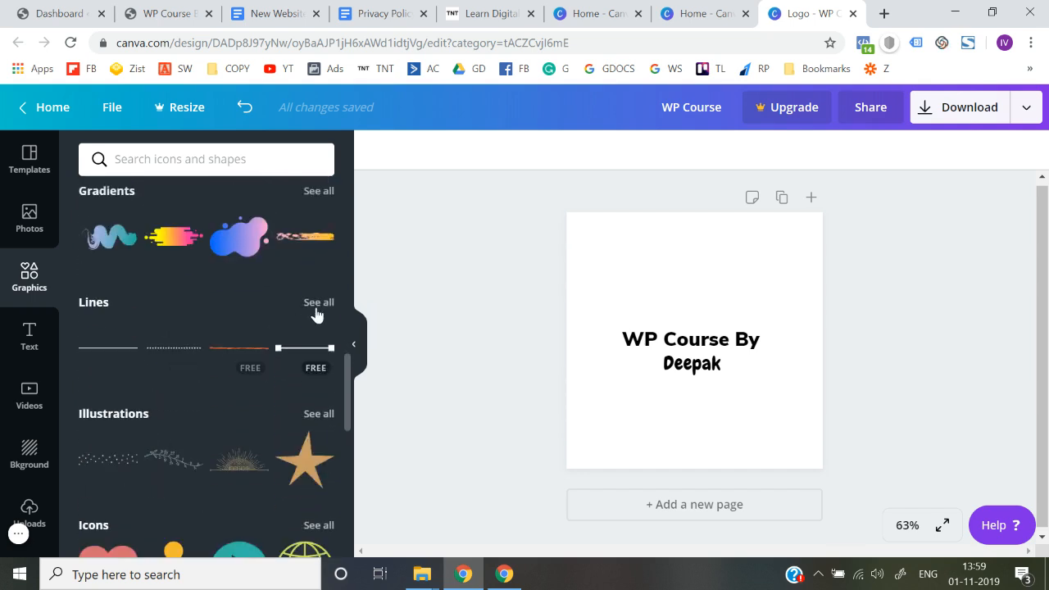
{"action": "left_click", "coordinate": [320, 305]}
{"action": "scroll", "coordinate": [185, 426], "scroll_direction": "down", "scroll_amount": 10}
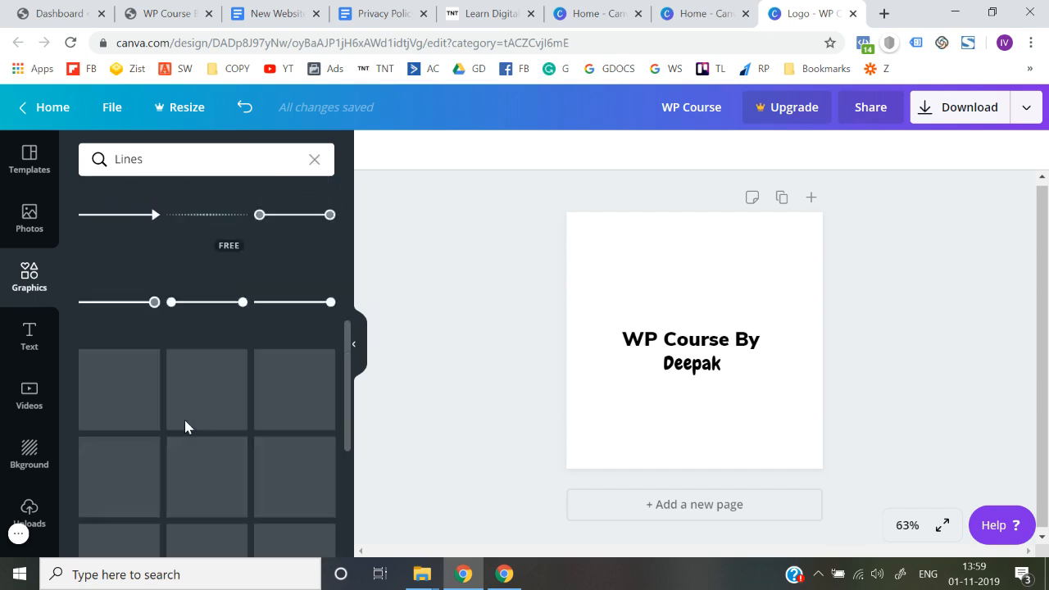
{"action": "scroll", "coordinate": [185, 426], "scroll_direction": "up", "scroll_amount": 1}
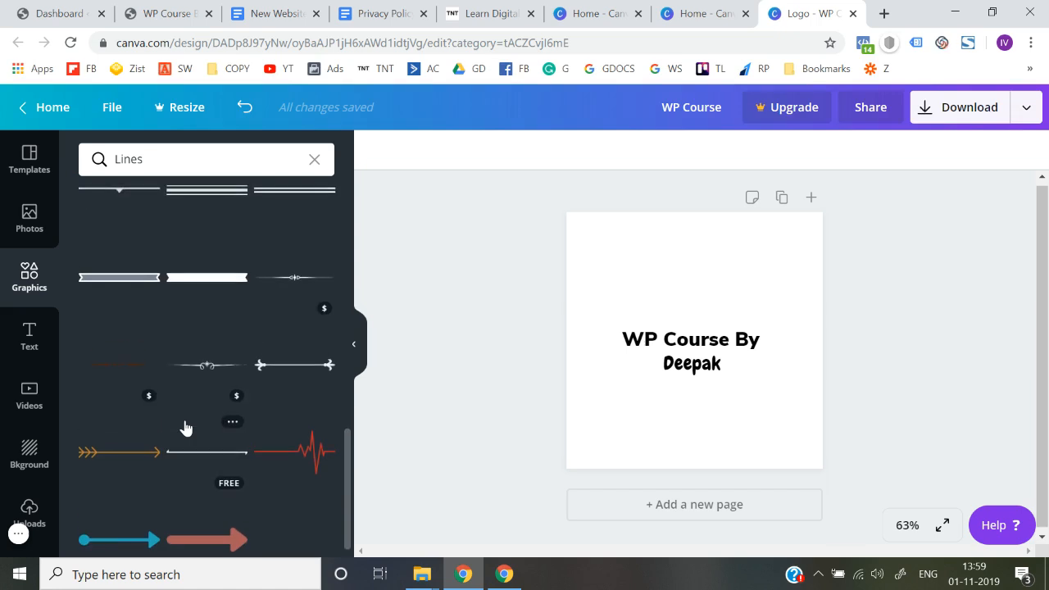
{"action": "scroll", "coordinate": [186, 427], "scroll_direction": "up", "scroll_amount": 2}
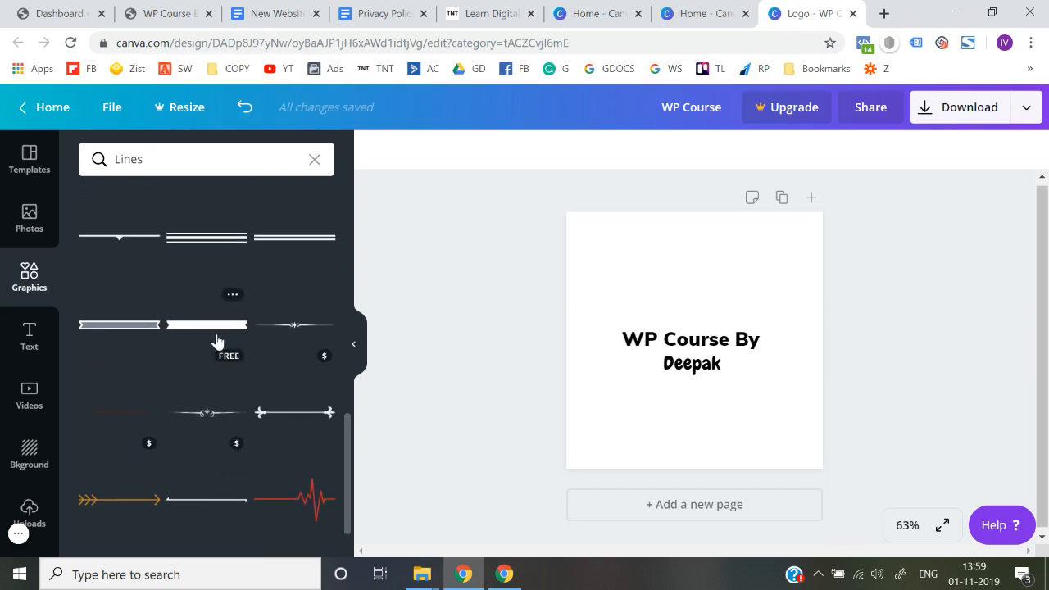
Step: Try a ribbon-shaped banner line shrunk beside the author's name in the logo, and remove it
{"action": "left_click", "coordinate": [217, 341]}
{"action": "left_click_drag", "start_coordinate": [797, 328], "coordinate": [613, 349]}
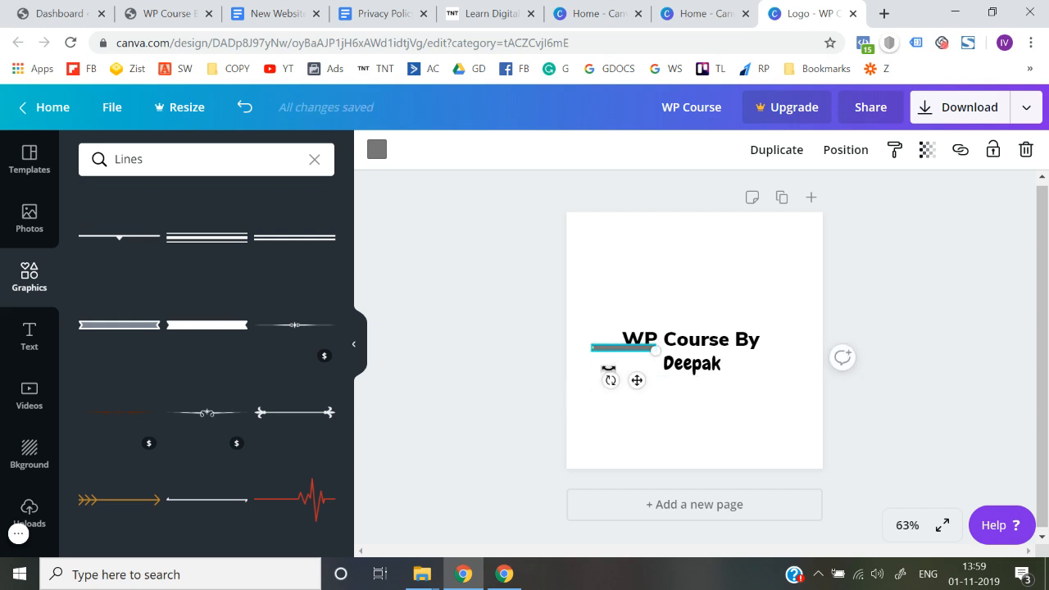
{"action": "left_click_drag", "start_coordinate": [617, 347], "coordinate": [620, 363]}
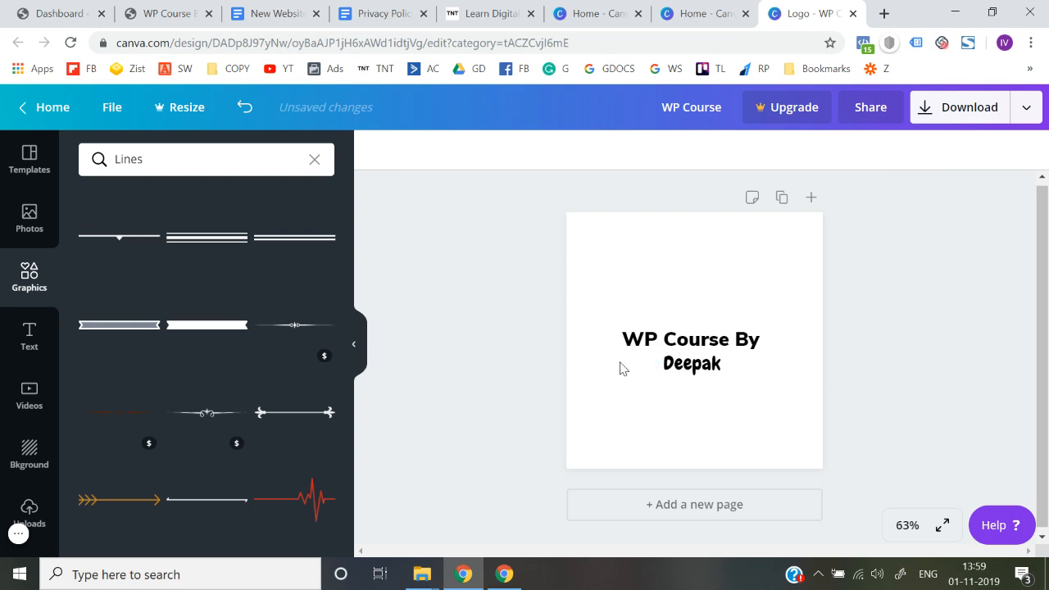
Step: Download the text-only logo as a PNG file
{"action": "left_click", "coordinate": [921, 340]}
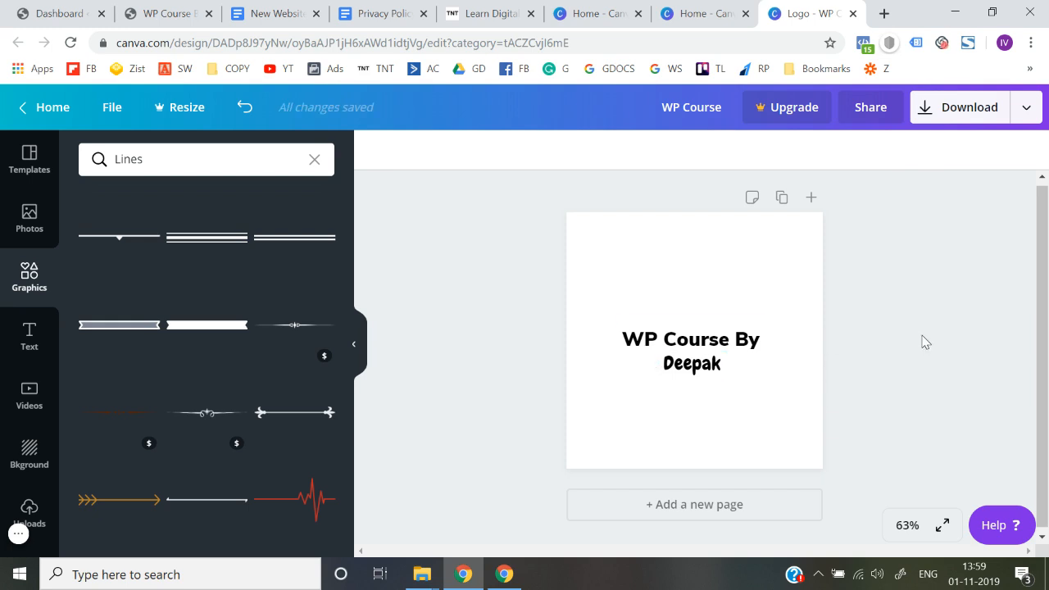
{"action": "left_click", "coordinate": [970, 119]}
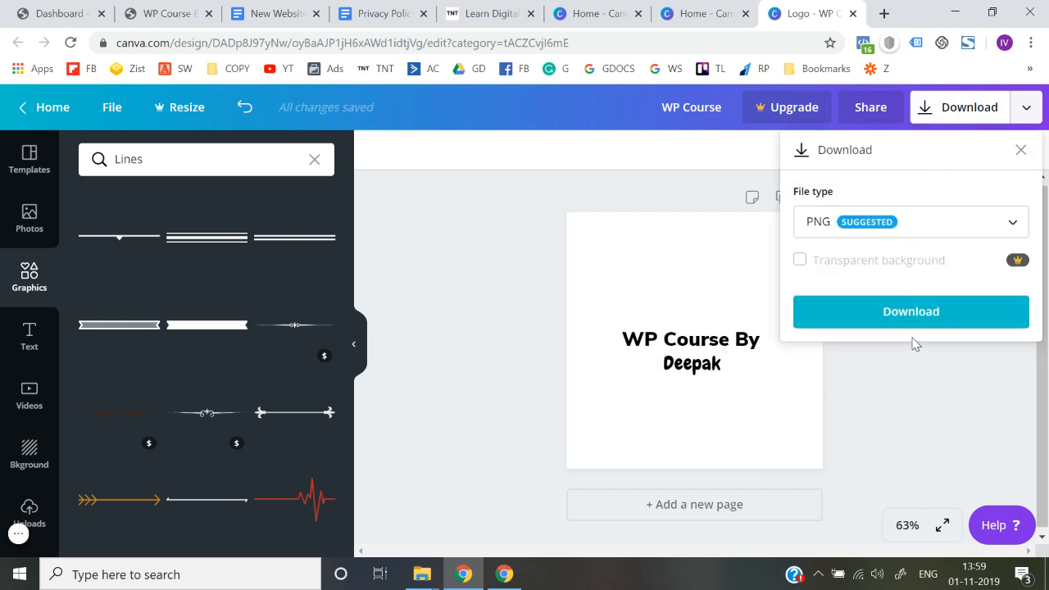
{"action": "left_click", "coordinate": [910, 320]}
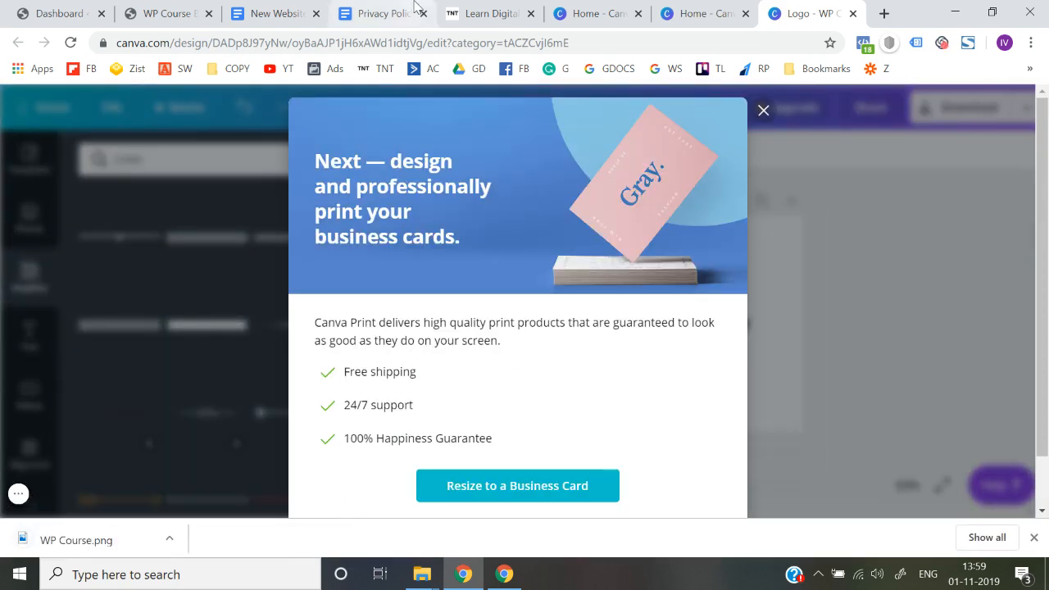
Step: Switch to the WP Course website, open its theme customizer, and dismiss the browser's download bar
{"action": "left_click", "coordinate": [483, 10]}
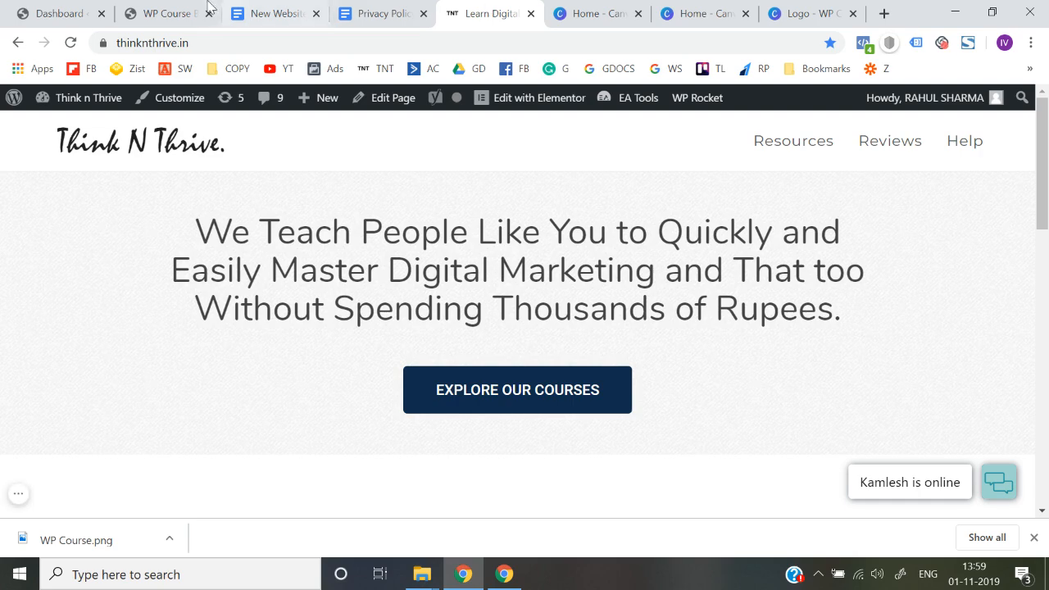
{"action": "left_click", "coordinate": [154, 7]}
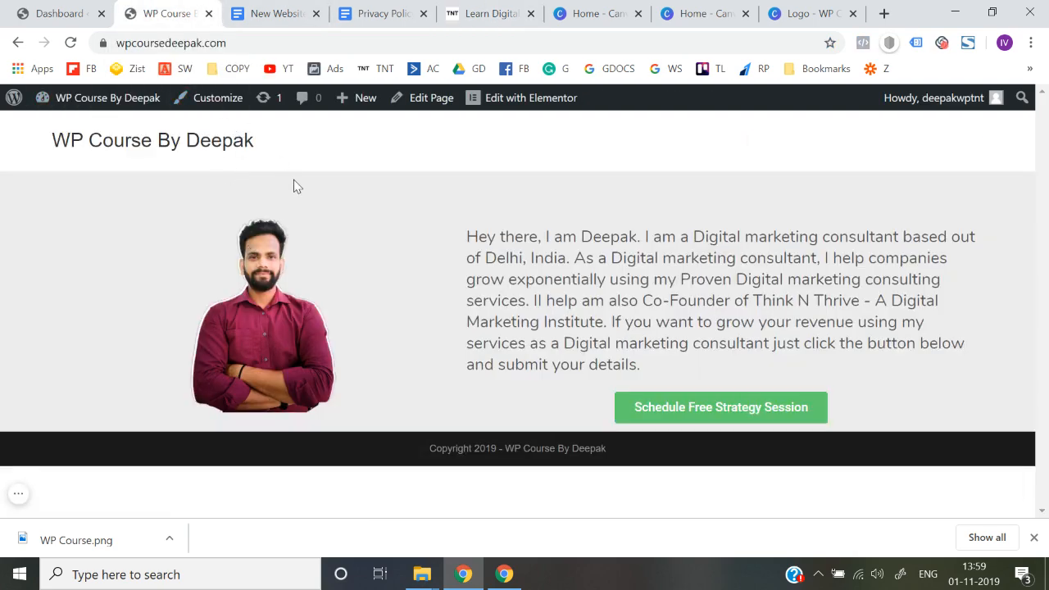
{"action": "left_click", "coordinate": [47, 9]}
{"action": "left_click", "coordinate": [157, 12]}
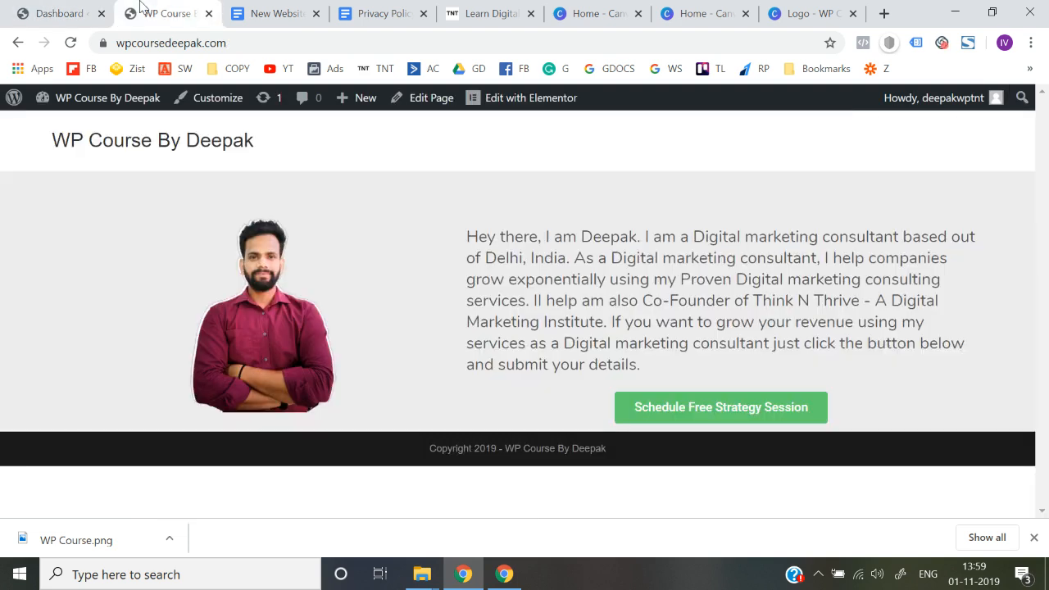
{"action": "left_click", "coordinate": [201, 111]}
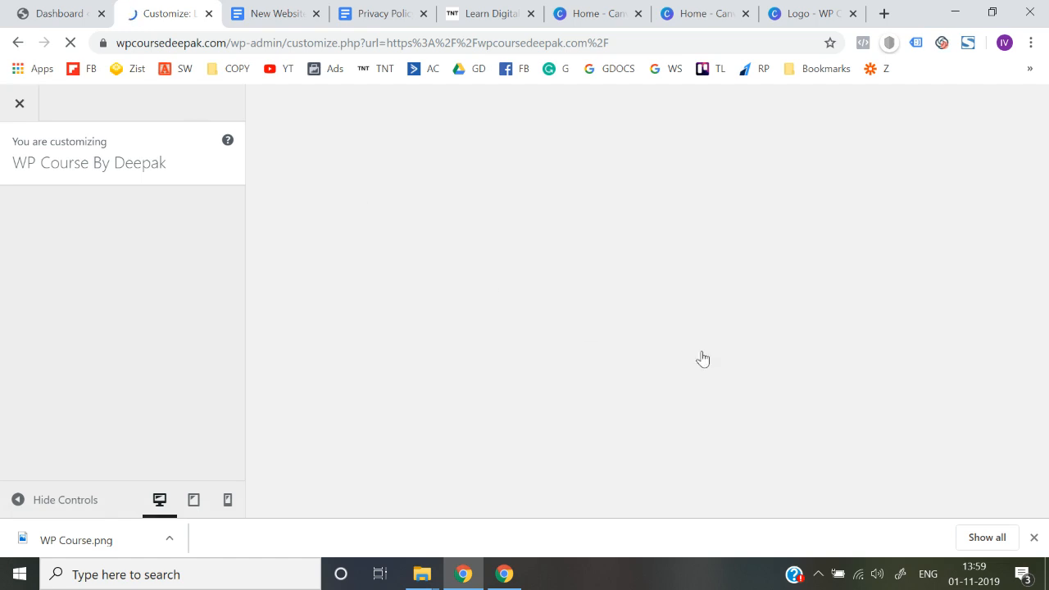
{"action": "left_click", "coordinate": [1035, 538]}
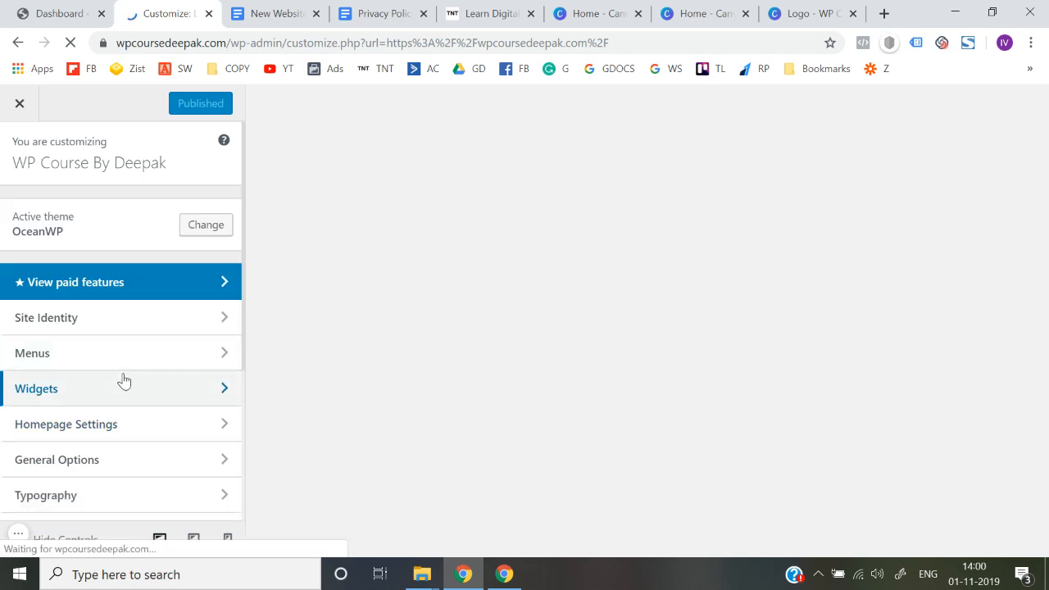
Step: Open the Logo settings of the site's Header section in the customizer
{"action": "scroll", "coordinate": [123, 379], "scroll_direction": "down", "scroll_amount": 1}
{"action": "scroll", "coordinate": [82, 442], "scroll_direction": "down", "scroll_amount": 1}
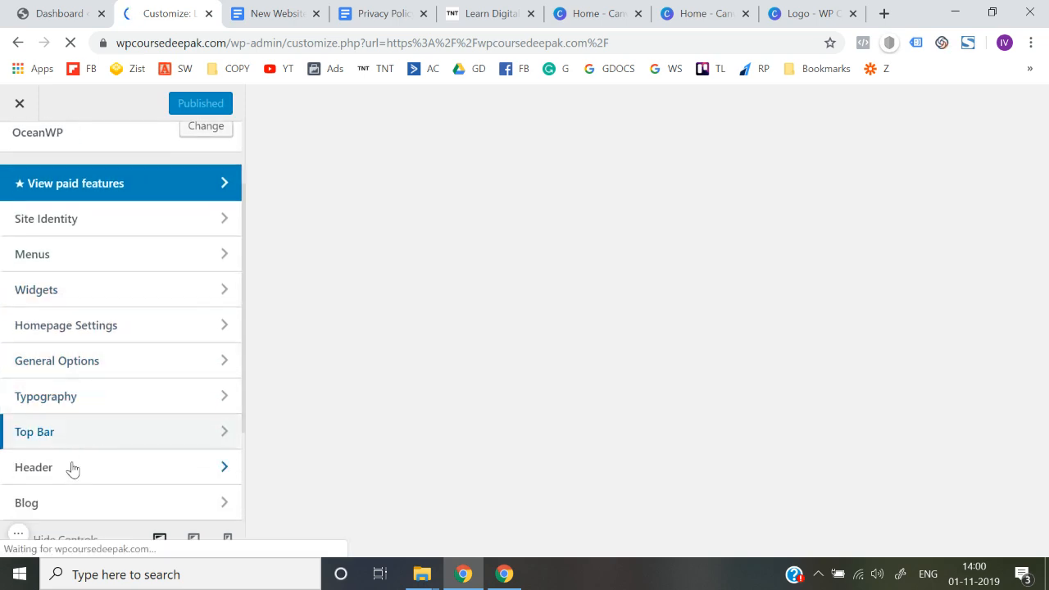
{"action": "left_click", "coordinate": [69, 474]}
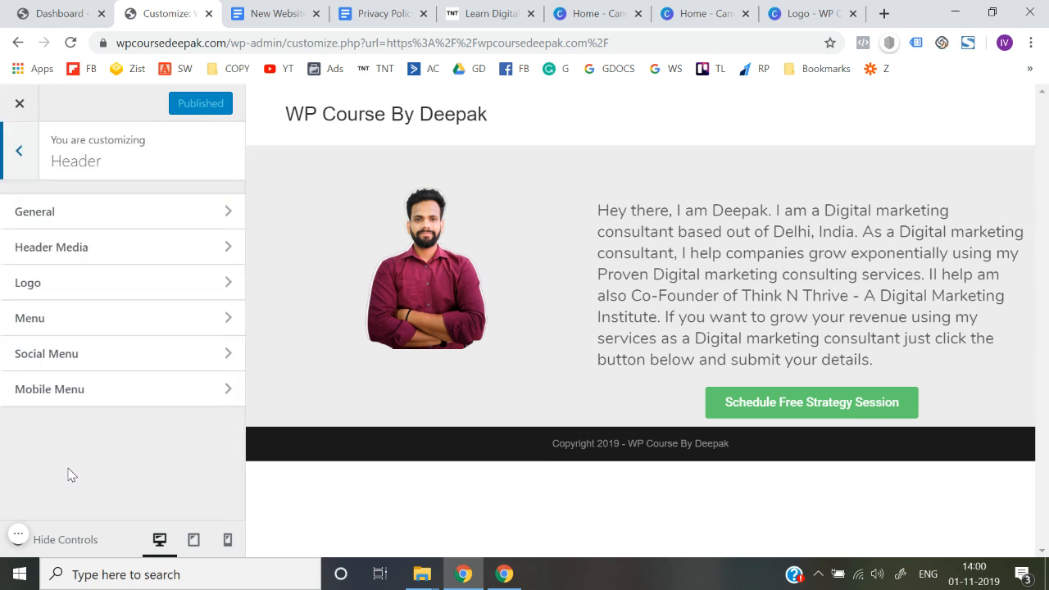
{"action": "left_click", "coordinate": [82, 288]}
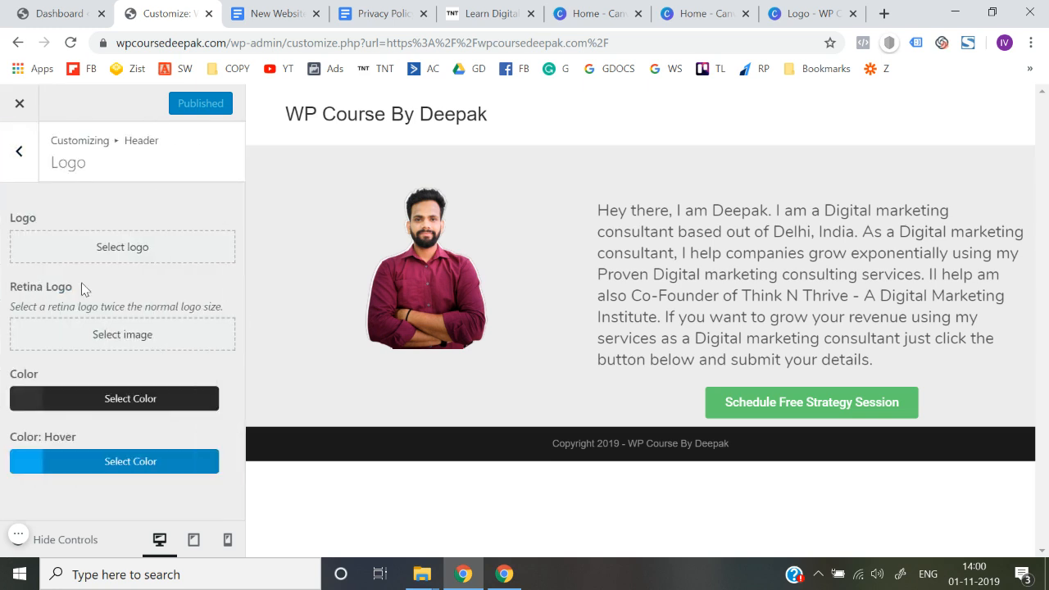
Step: Upload the downloaded WP Course.png and select it as the header logo image
{"action": "left_click", "coordinate": [124, 248]}
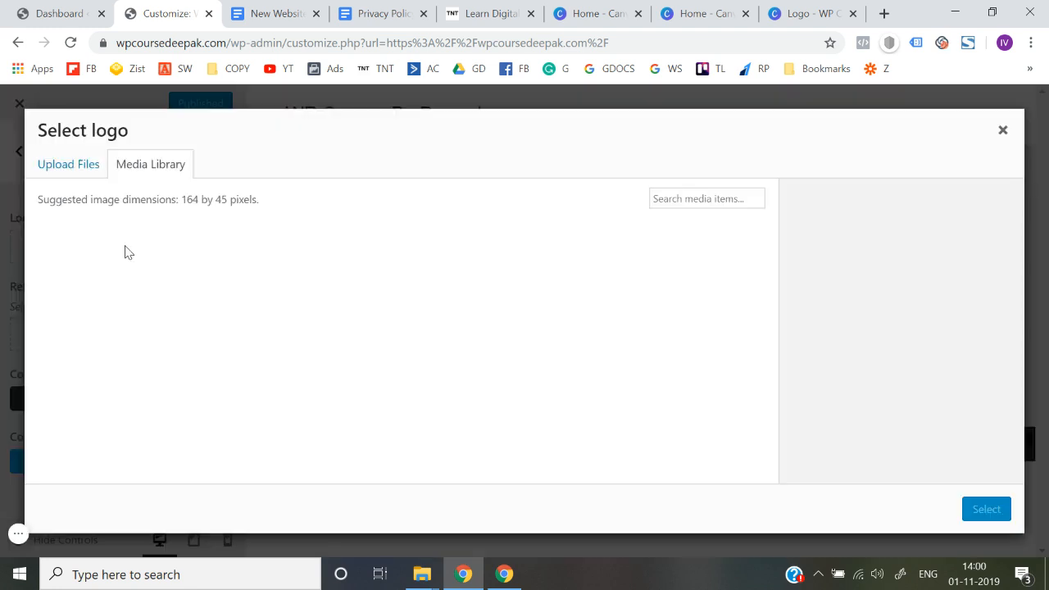
{"action": "left_click", "coordinate": [65, 168]}
{"action": "left_click", "coordinate": [494, 357]}
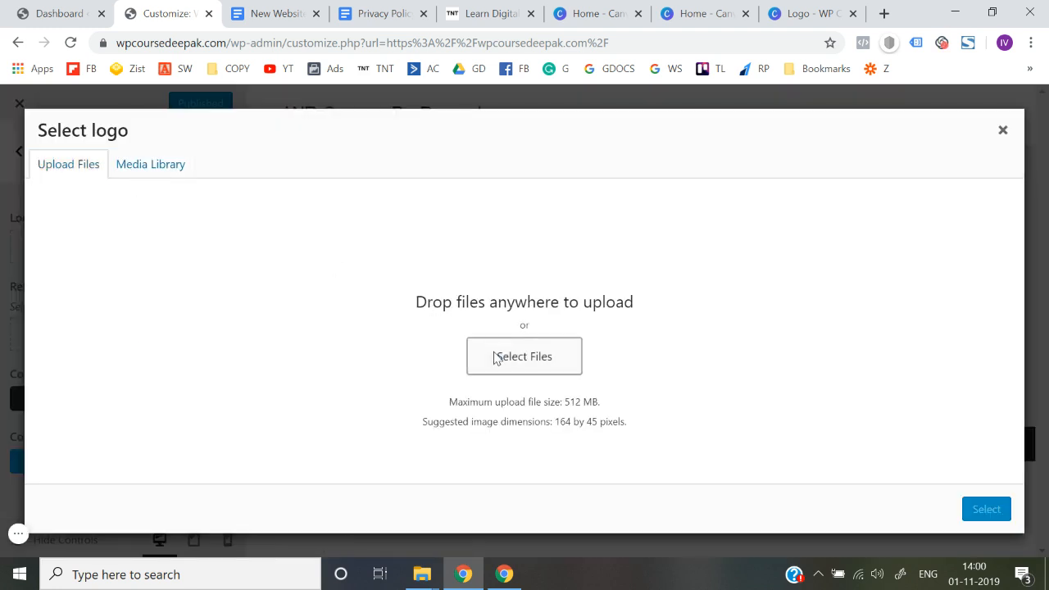
{"action": "double_click", "coordinate": [210, 175]}
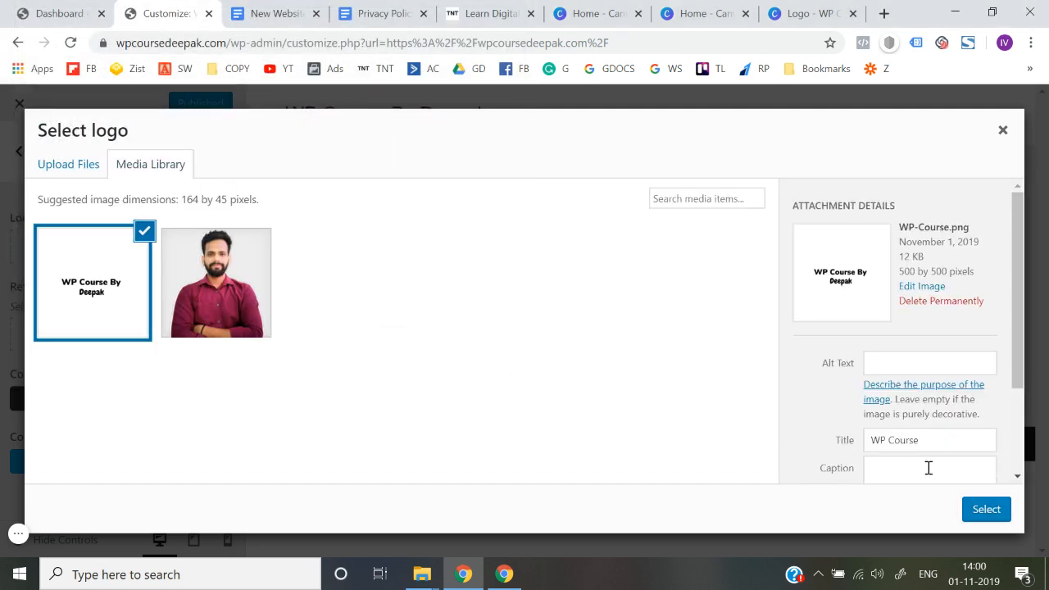
{"action": "left_click", "coordinate": [986, 509]}
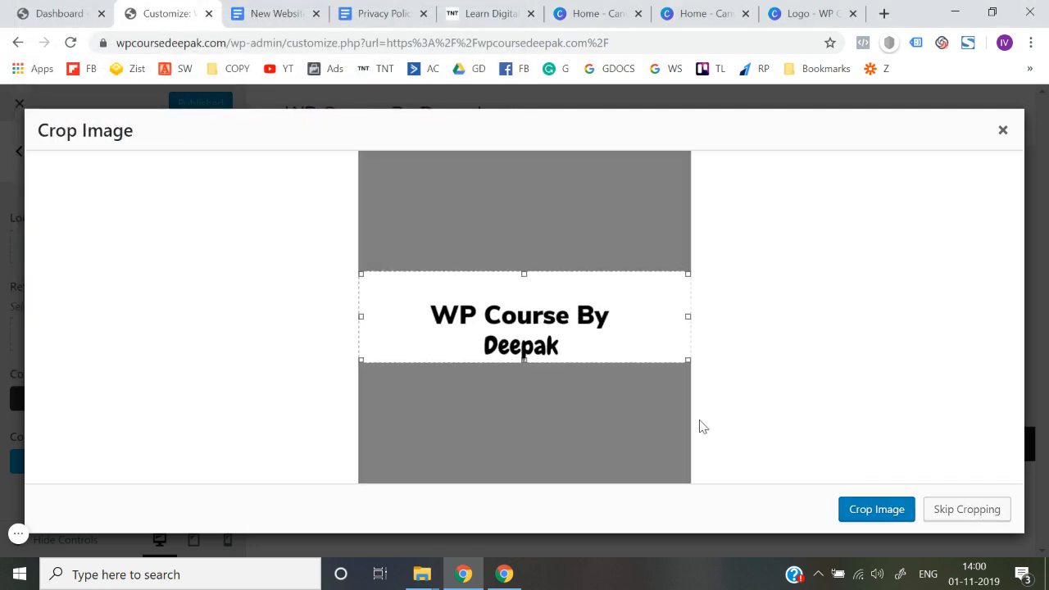
Step: Crop the logo image closely around its two lines of text, trimming both sides and the top, and apply the crop
{"action": "left_click_drag", "start_coordinate": [360, 316], "coordinate": [394, 315]}
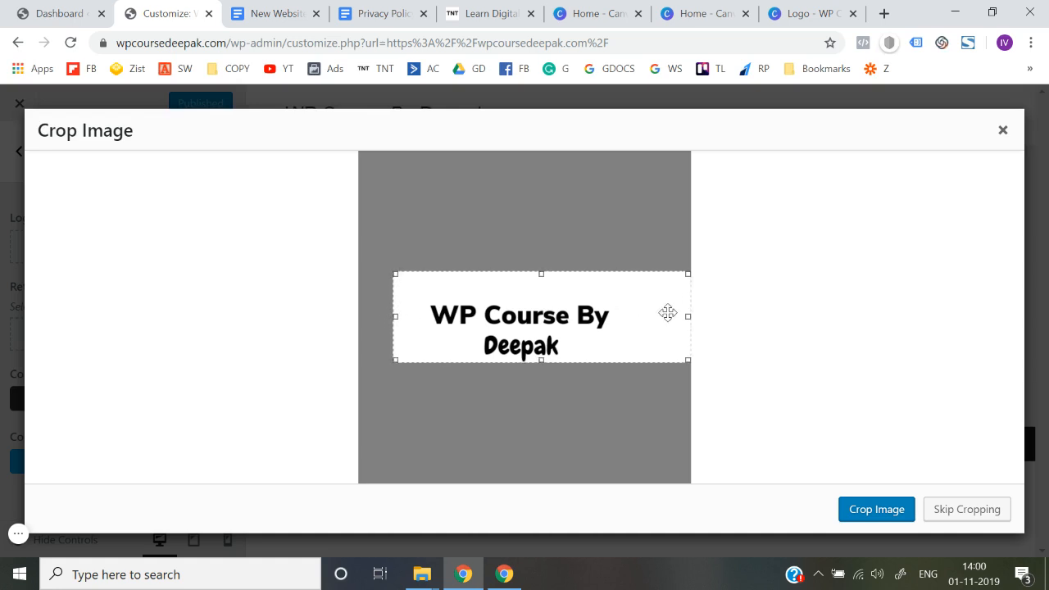
{"action": "left_click_drag", "start_coordinate": [688, 316], "coordinate": [632, 323]}
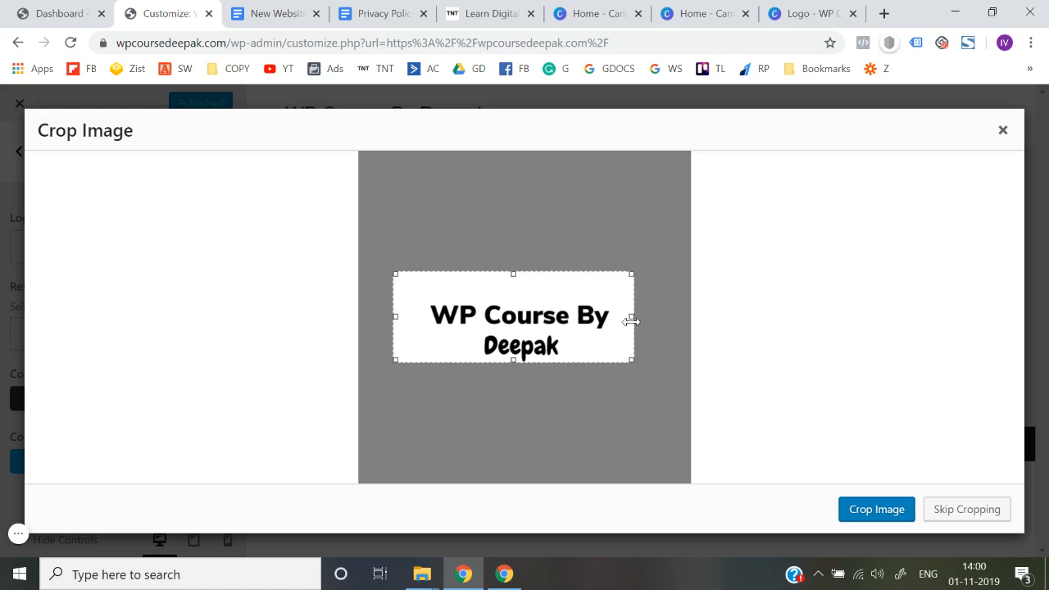
{"action": "left_click_drag", "start_coordinate": [513, 274], "coordinate": [513, 293]}
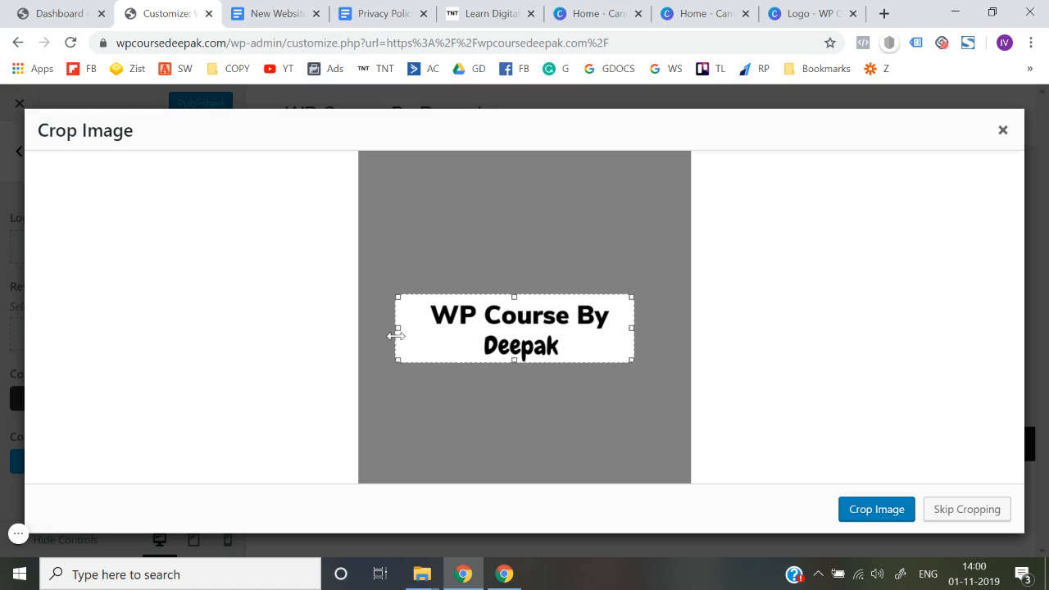
{"action": "left_click", "coordinate": [879, 518]}
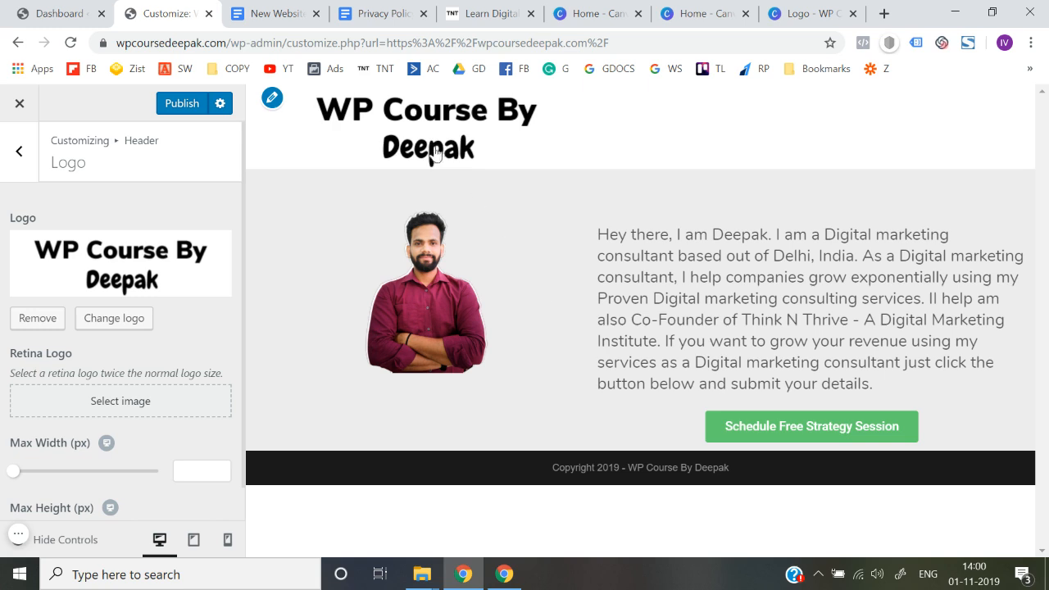
{"action": "scroll", "coordinate": [4, 347], "scroll_direction": "down", "scroll_amount": 1}
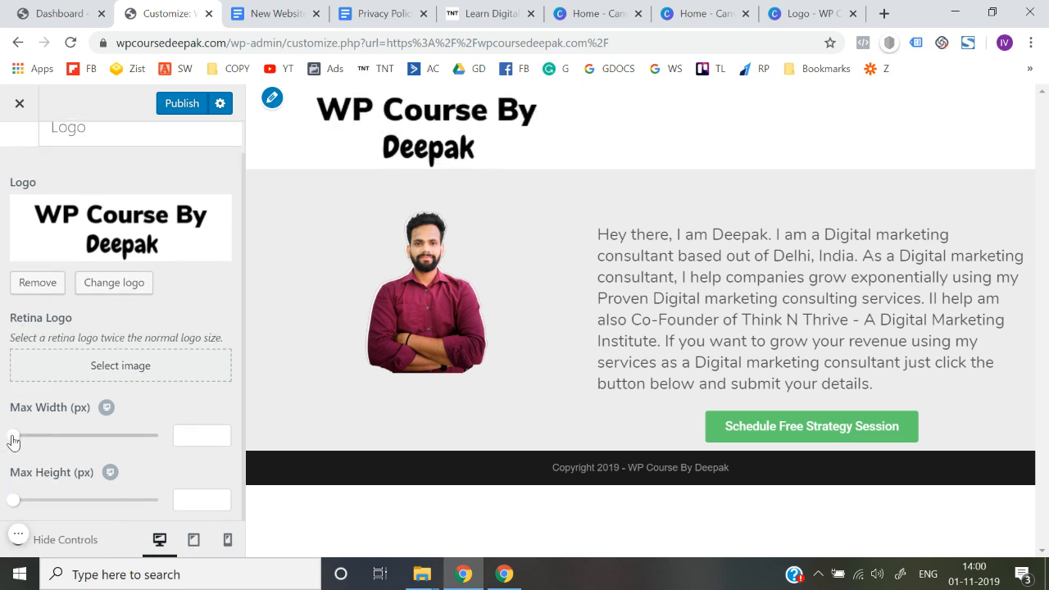
Step: Set the header logo's maximum width to 171 px, publish the change, and reload the live site outside the customizer
{"action": "left_click_drag", "start_coordinate": [13, 441], "coordinate": [64, 445]}
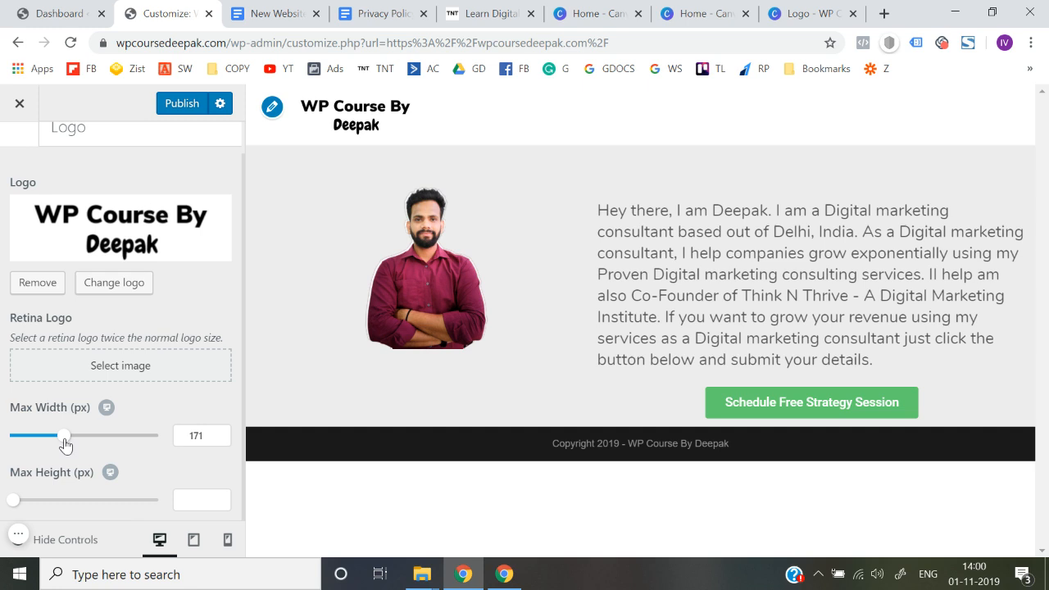
{"action": "scroll", "coordinate": [7, 406], "scroll_direction": "up", "scroll_amount": 2}
{"action": "left_click", "coordinate": [173, 109]}
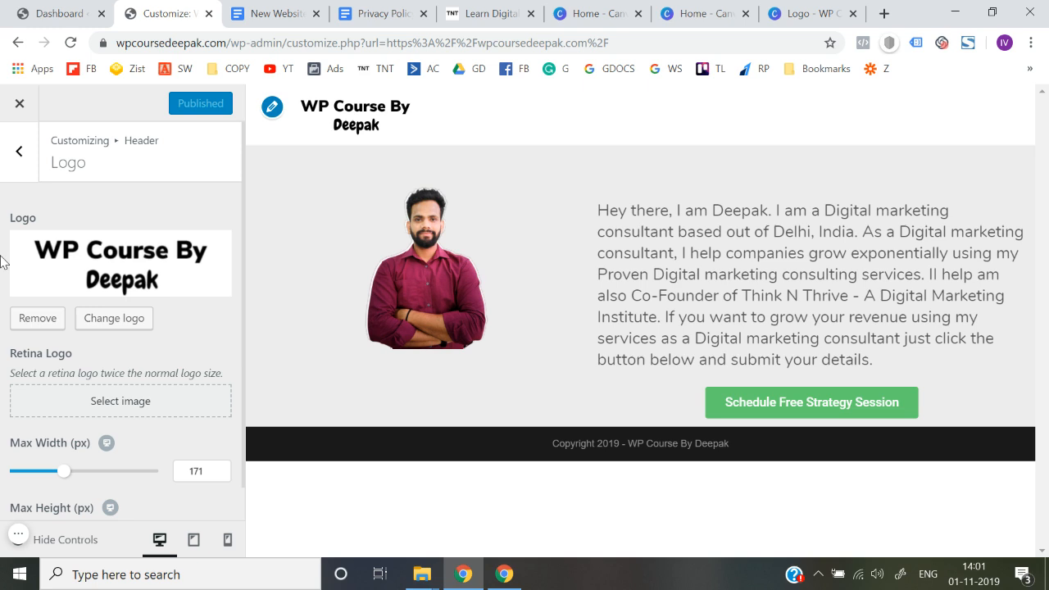
{"action": "left_click", "coordinate": [19, 104]}
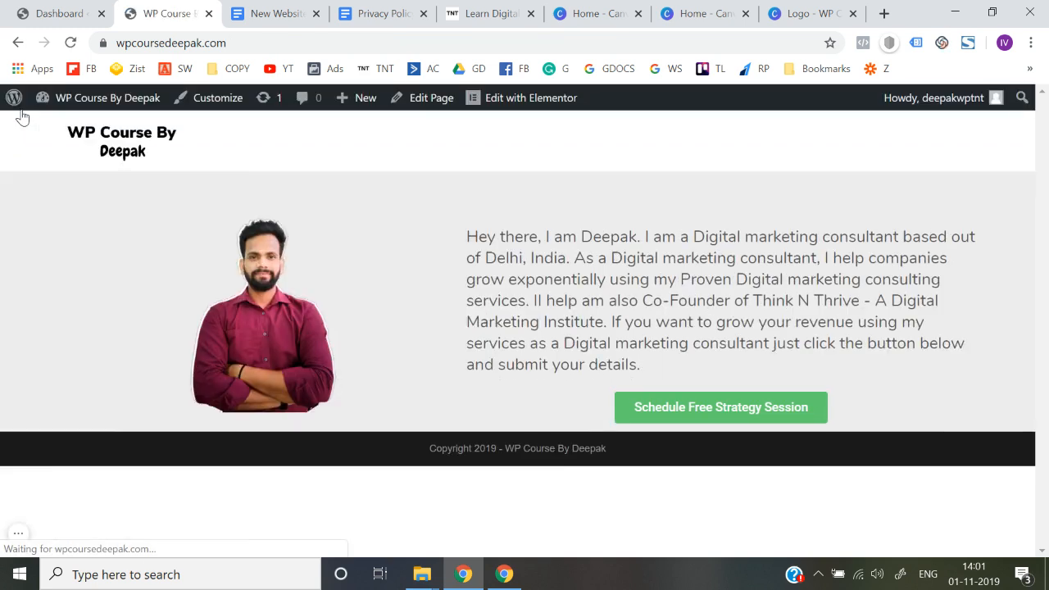
{"action": "left_click", "coordinate": [262, 45]}
{"action": "key", "text": "Return"}
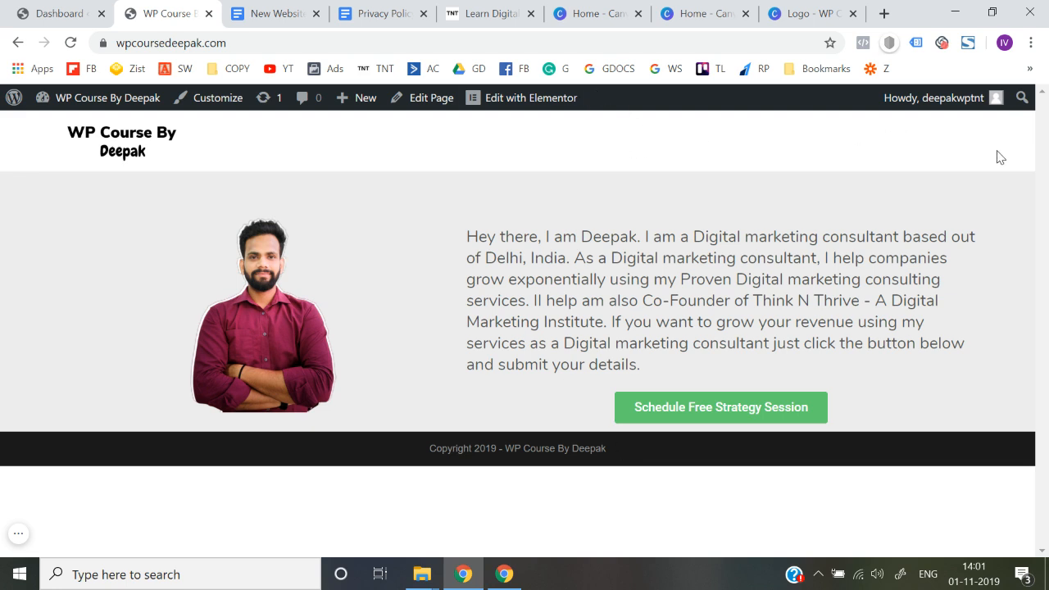
Step: Compare the WP Course site's header with the logo and navigation menu in the Think N Thrive site's header
{"action": "left_click", "coordinate": [525, 7]}
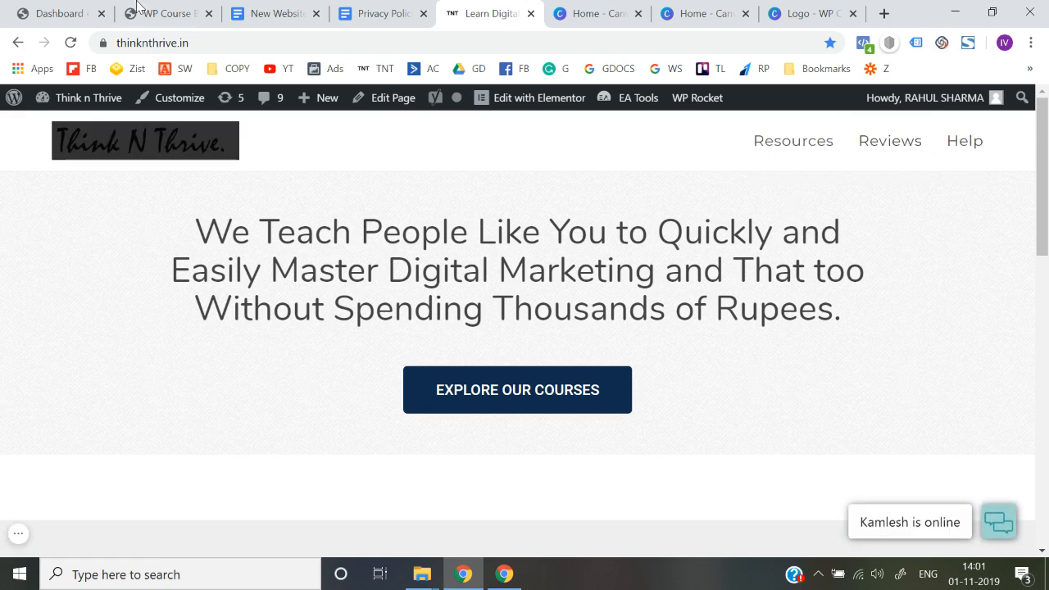
{"action": "key", "text": "ctrl+2"}
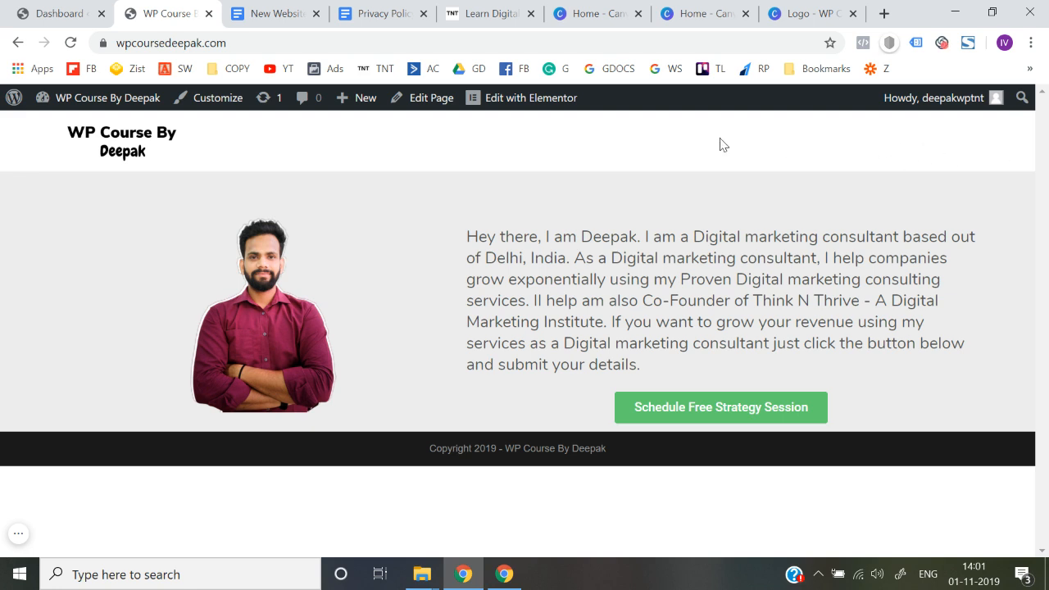
{"action": "left_click", "coordinate": [488, 11]}
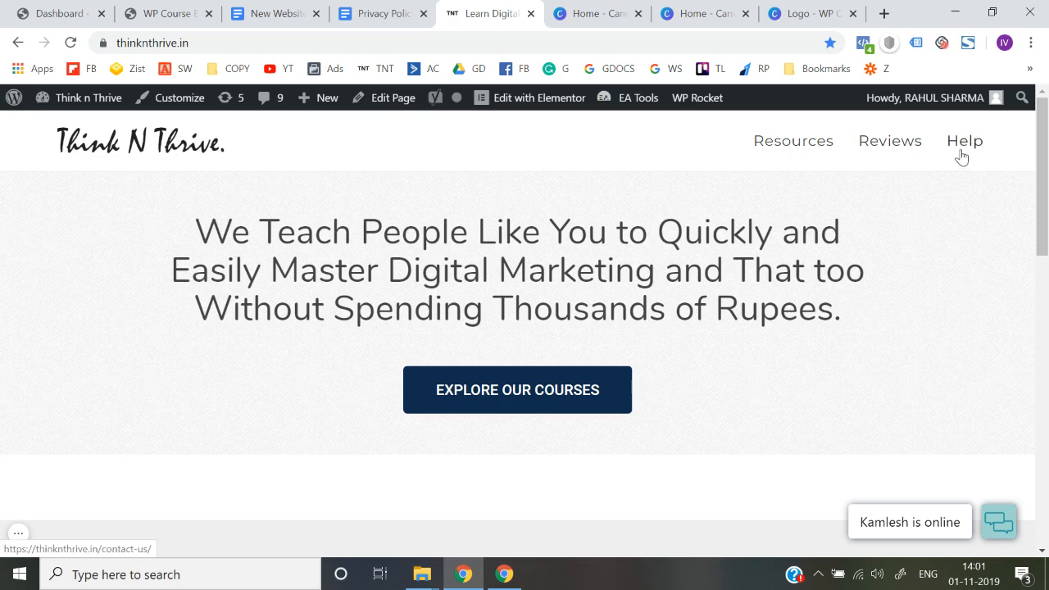
{"action": "left_click", "coordinate": [78, 7]}
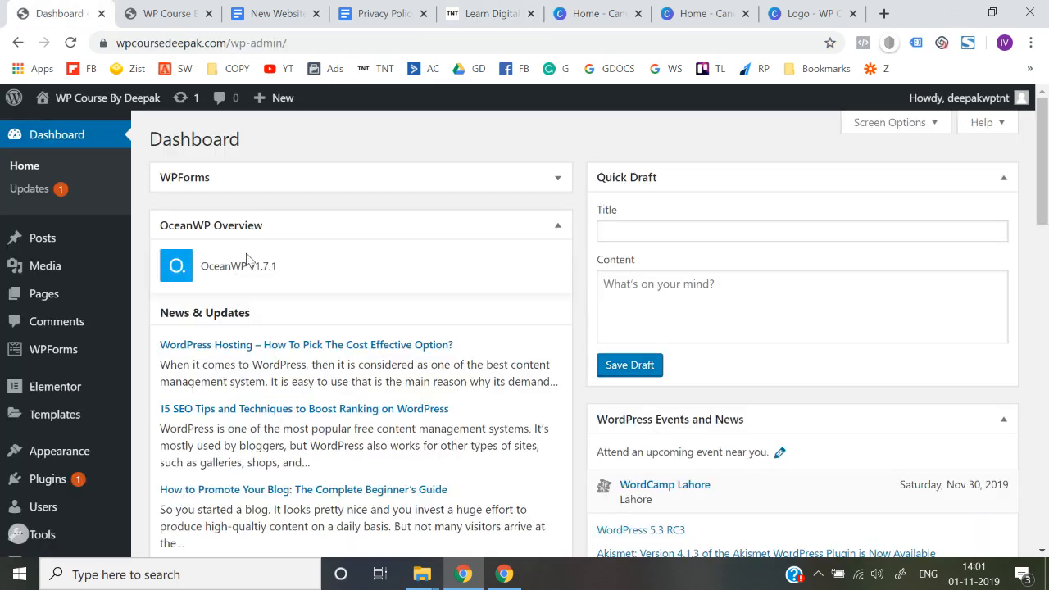
{"action": "left_click", "coordinate": [178, 13]}
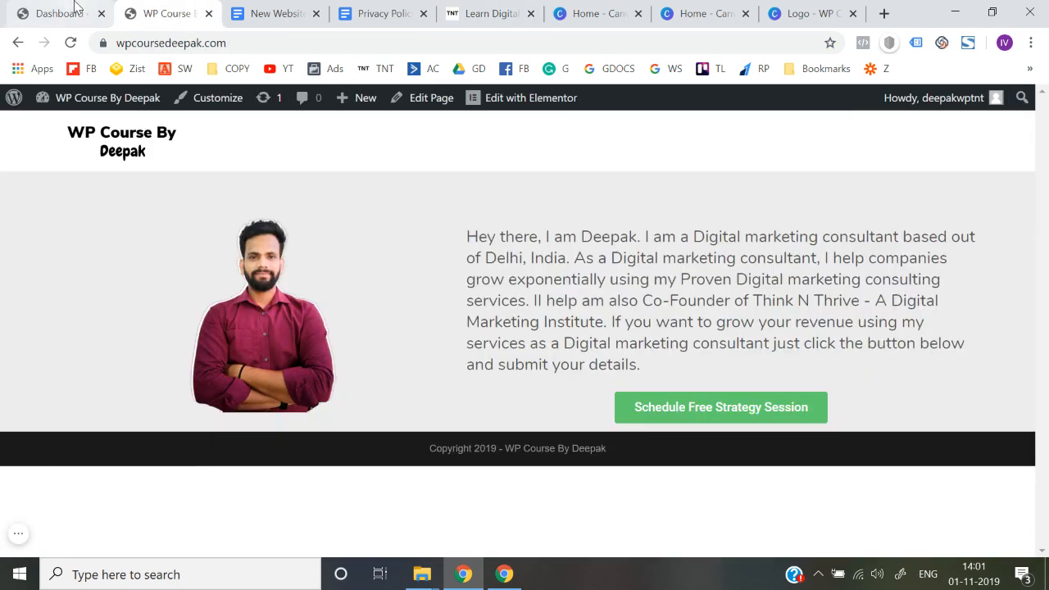
Step: Create a new page titled "About us" in the WP Course site's dashboard and publish it
{"action": "left_click", "coordinate": [74, 10]}
{"action": "mouse_move", "coordinate": [67, 298]}
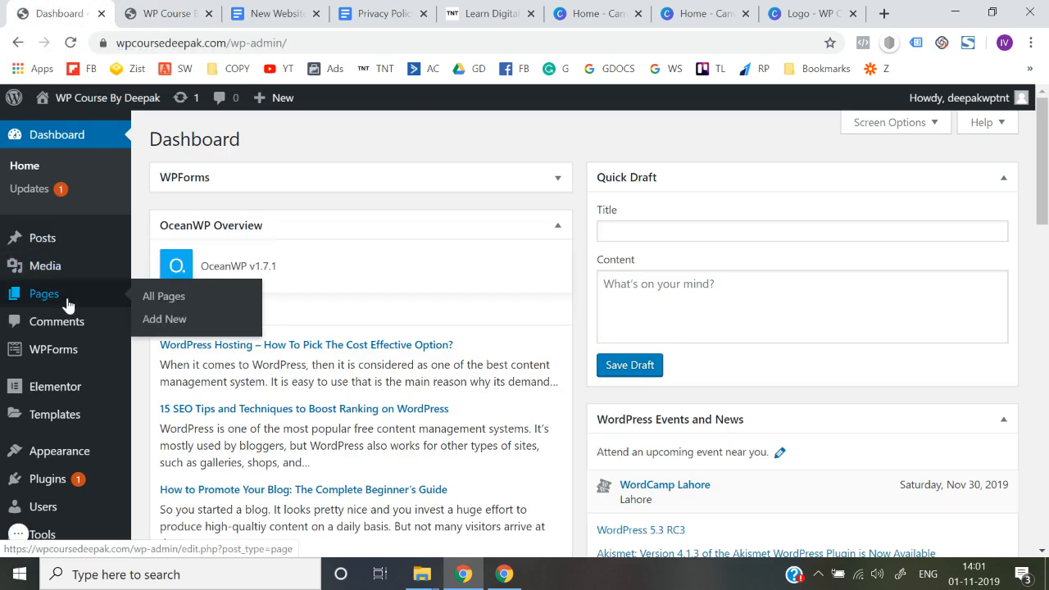
{"action": "left_click", "coordinate": [172, 320]}
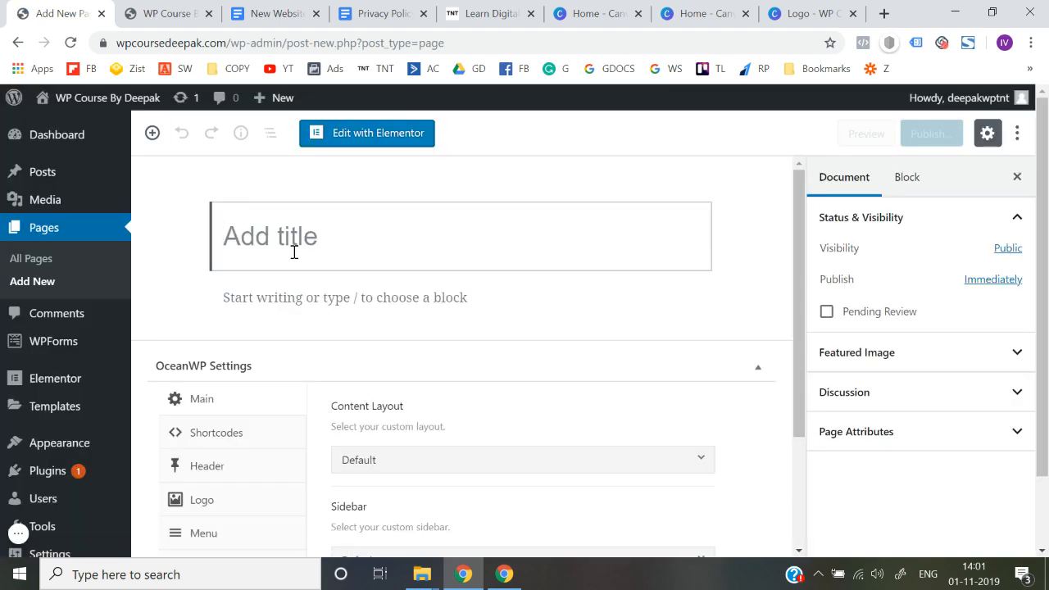
{"action": "left_click", "coordinate": [182, 9]}
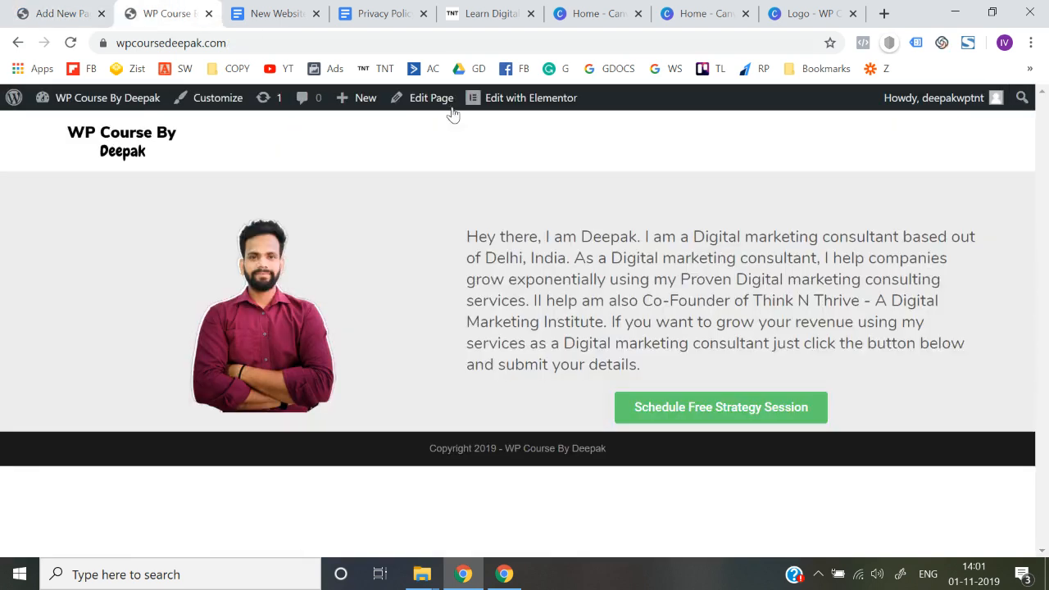
{"action": "left_click", "coordinate": [93, 6]}
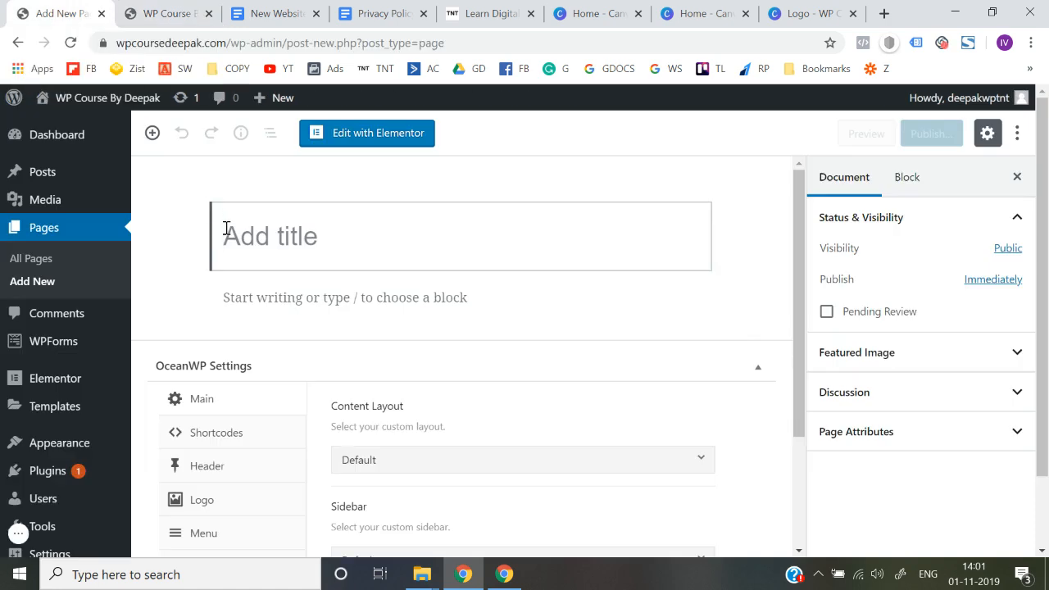
{"action": "left_click", "coordinate": [174, 10]}
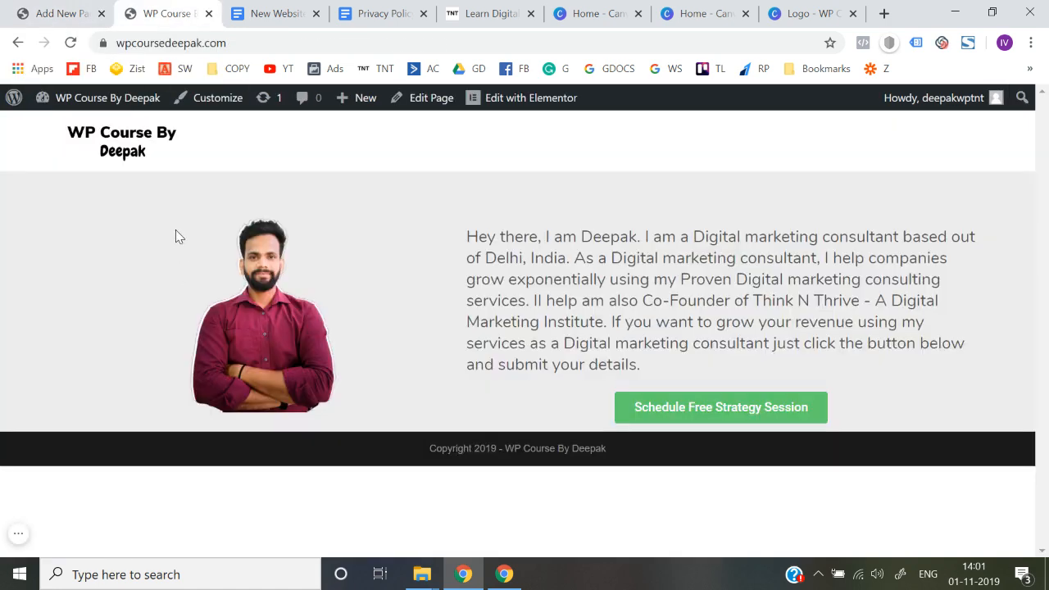
{"action": "left_click", "coordinate": [70, 7]}
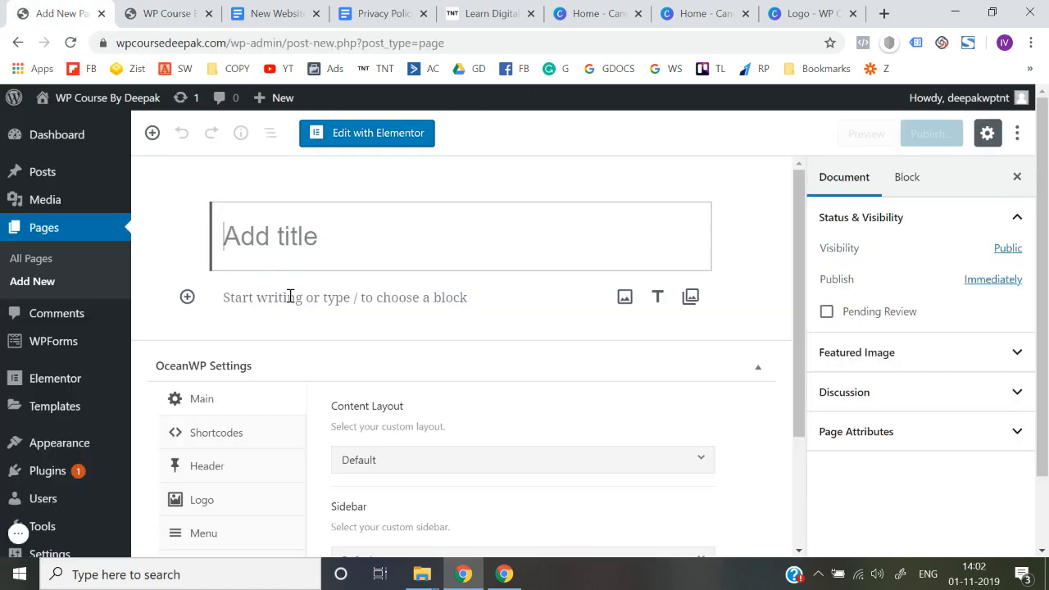
{"action": "type", "text": "Abou"}
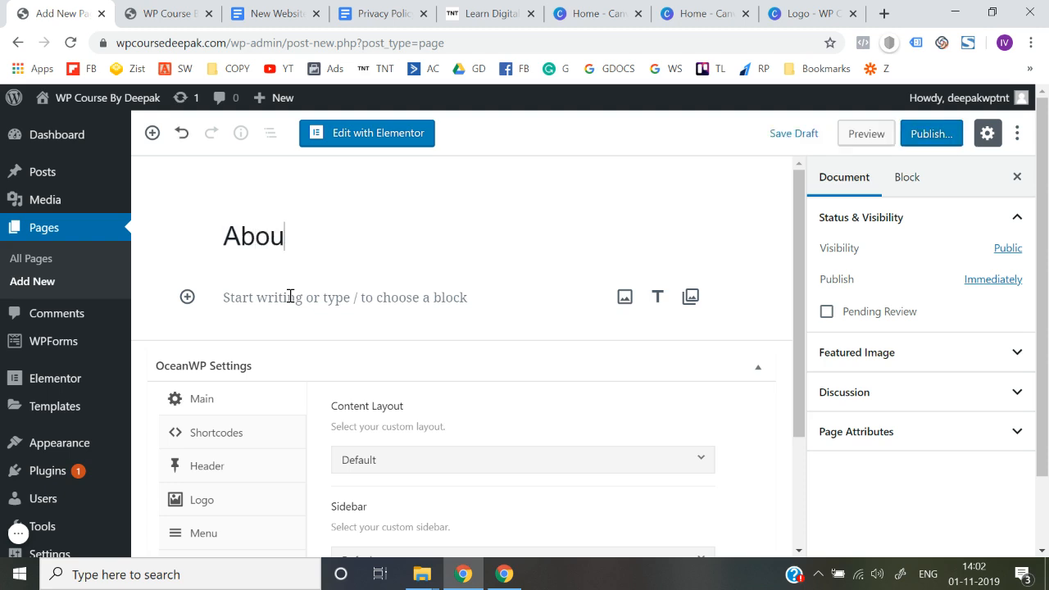
{"action": "type", "text": "t us"}
{"action": "left_click", "coordinate": [930, 134]}
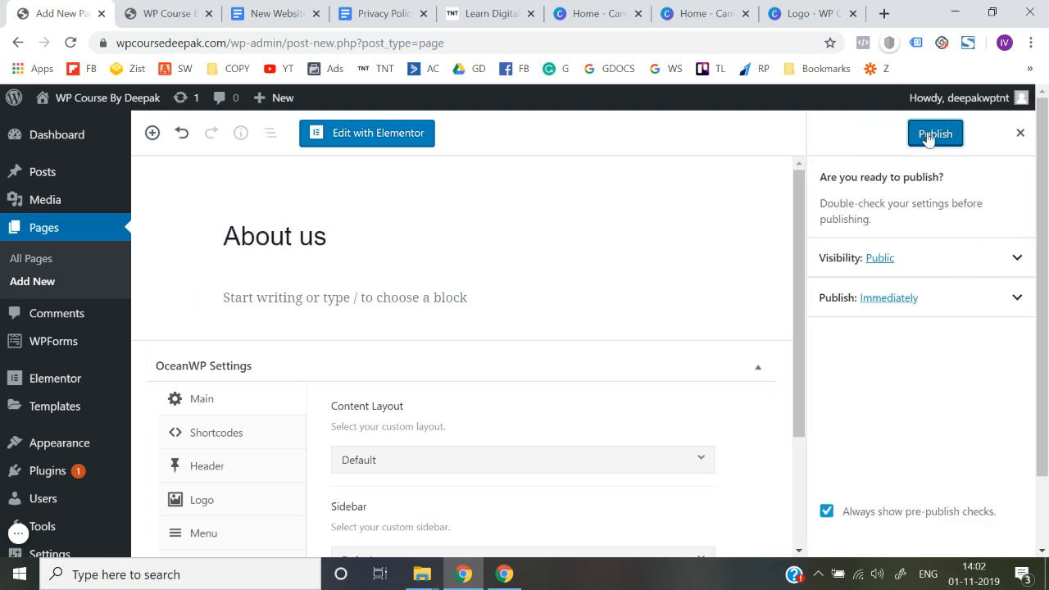
{"action": "left_click", "coordinate": [927, 136]}
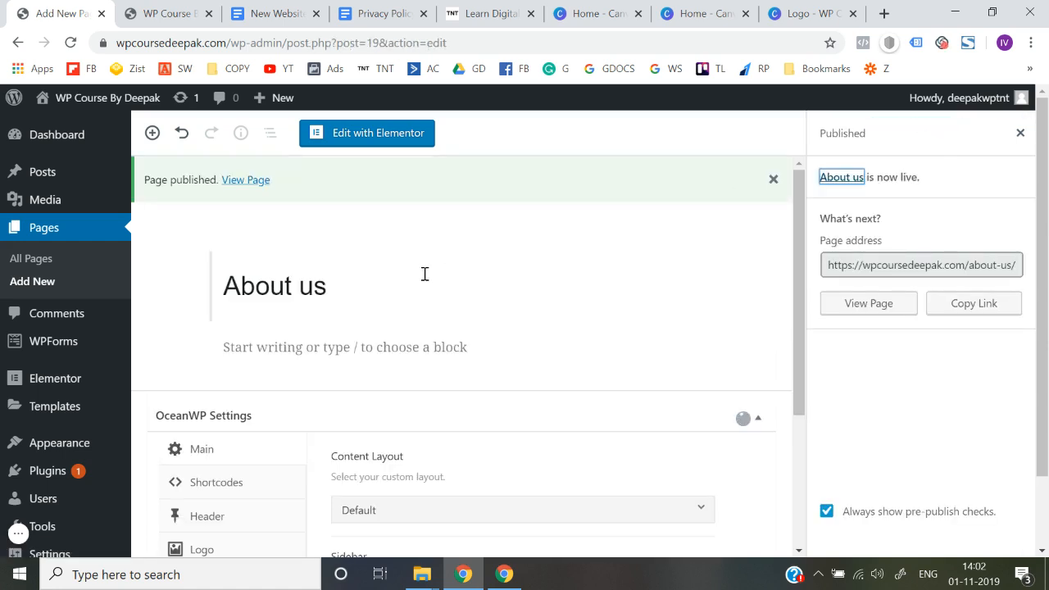
Step: Add another new page titled "Contact us" and publish it
{"action": "left_click", "coordinate": [33, 283]}
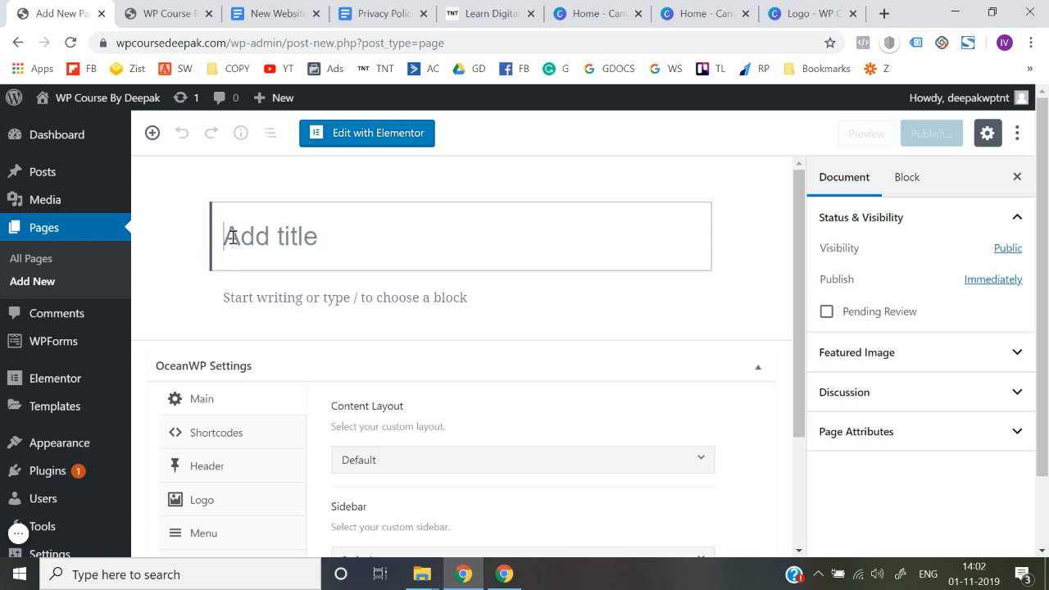
{"action": "type", "text": "Con"}
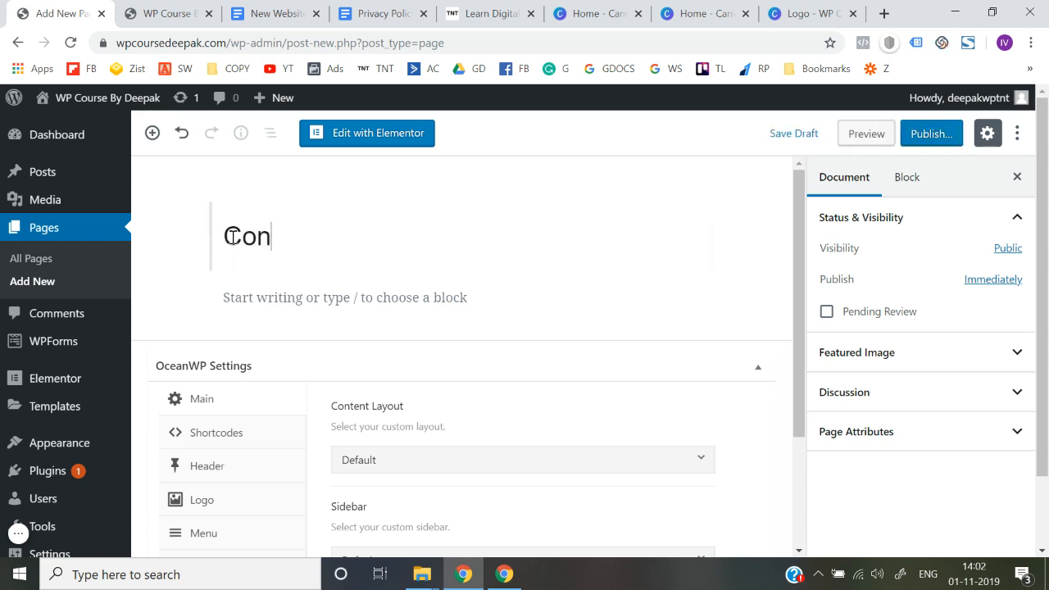
{"action": "type", "text": "tact isus"}
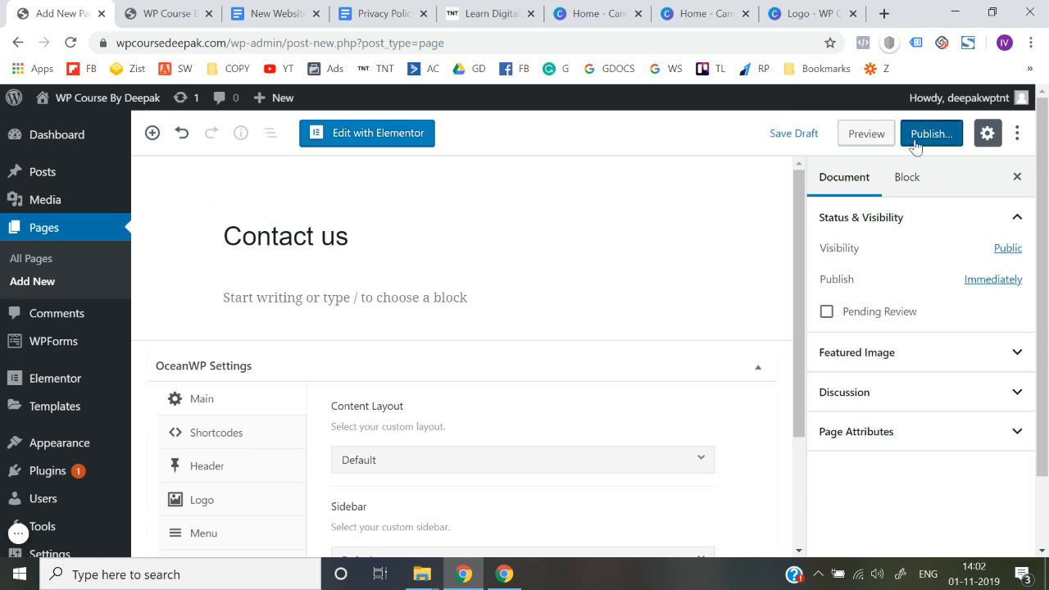
{"action": "left_click", "coordinate": [915, 141]}
{"action": "left_click", "coordinate": [934, 135]}
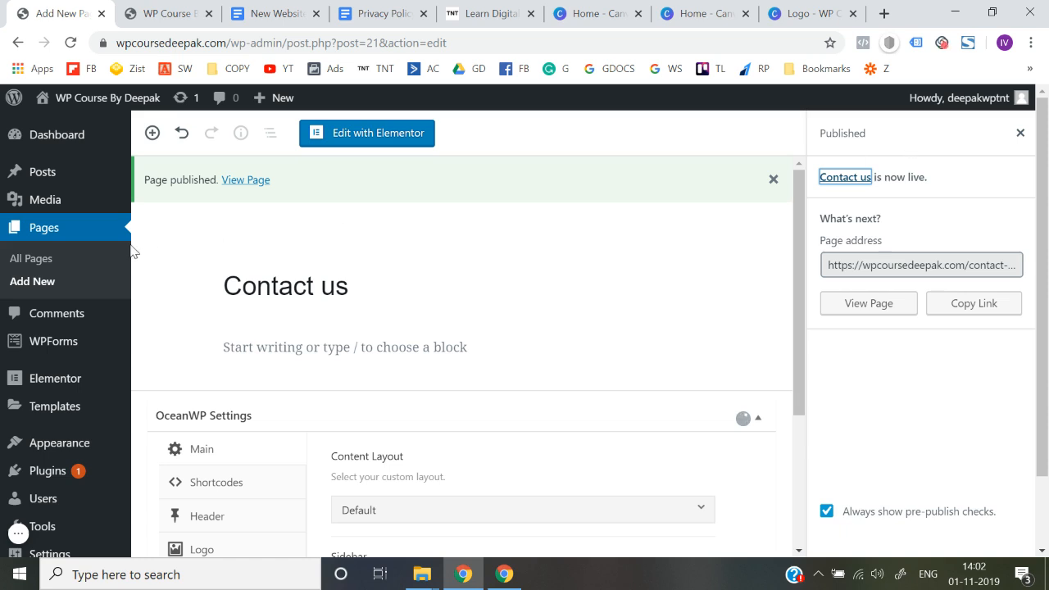
Step: Add a new page titled "Blog" and publish it
{"action": "left_click", "coordinate": [31, 283]}
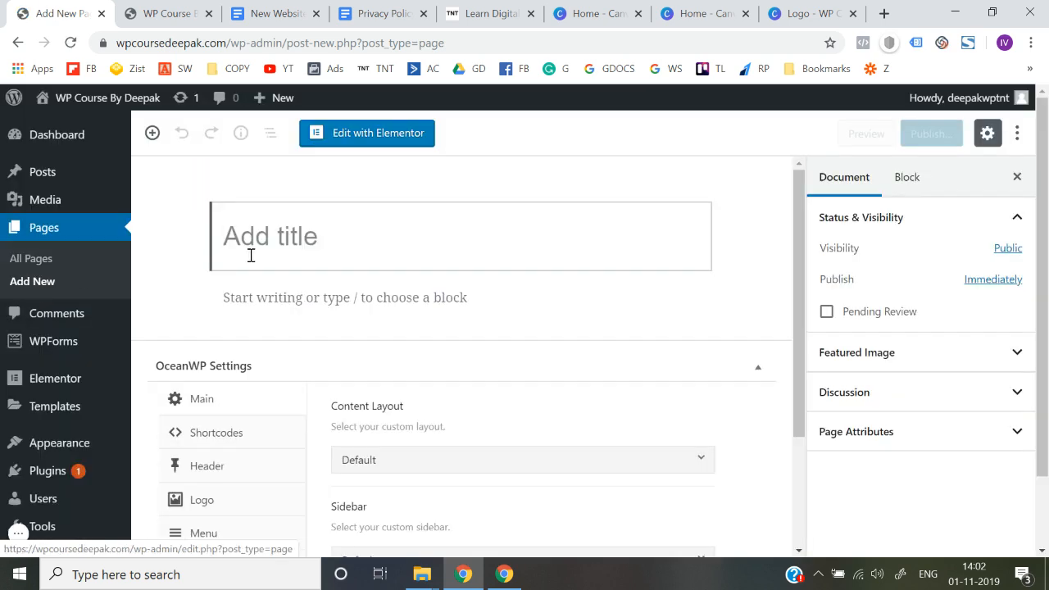
{"action": "type", "text": "Blog"}
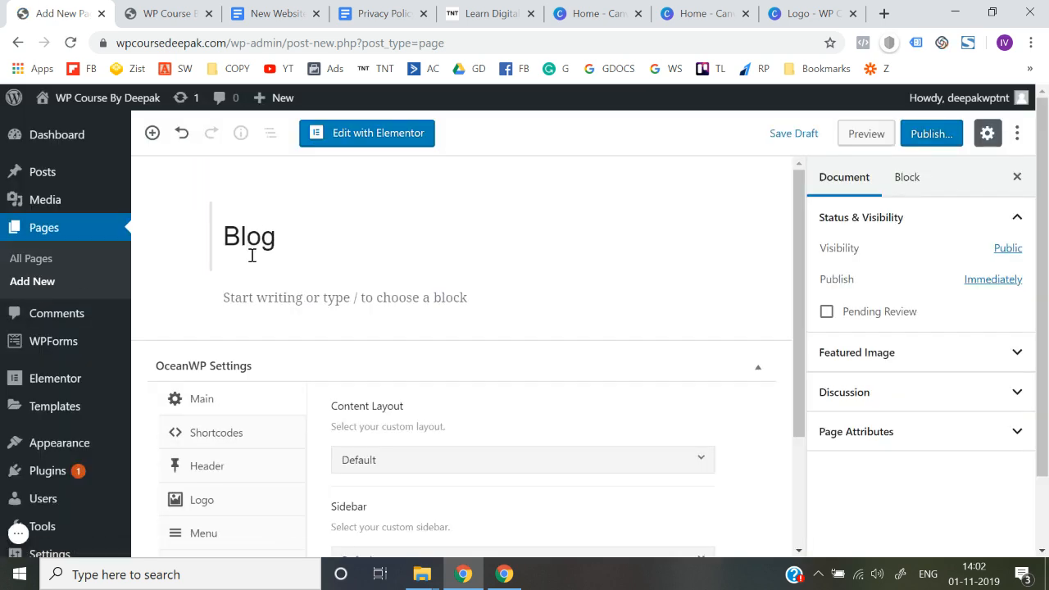
{"action": "left_click", "coordinate": [932, 135]}
{"action": "left_click", "coordinate": [931, 135]}
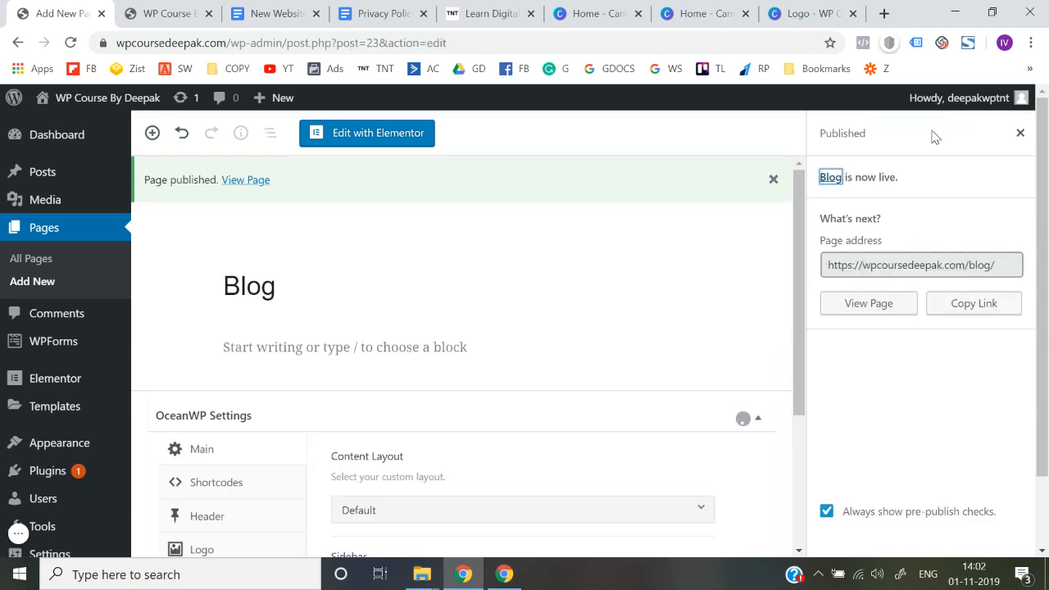
Step: Add a new page titled "Courses" and publish it
{"action": "left_click", "coordinate": [42, 281]}
{"action": "left_click", "coordinate": [43, 281]}
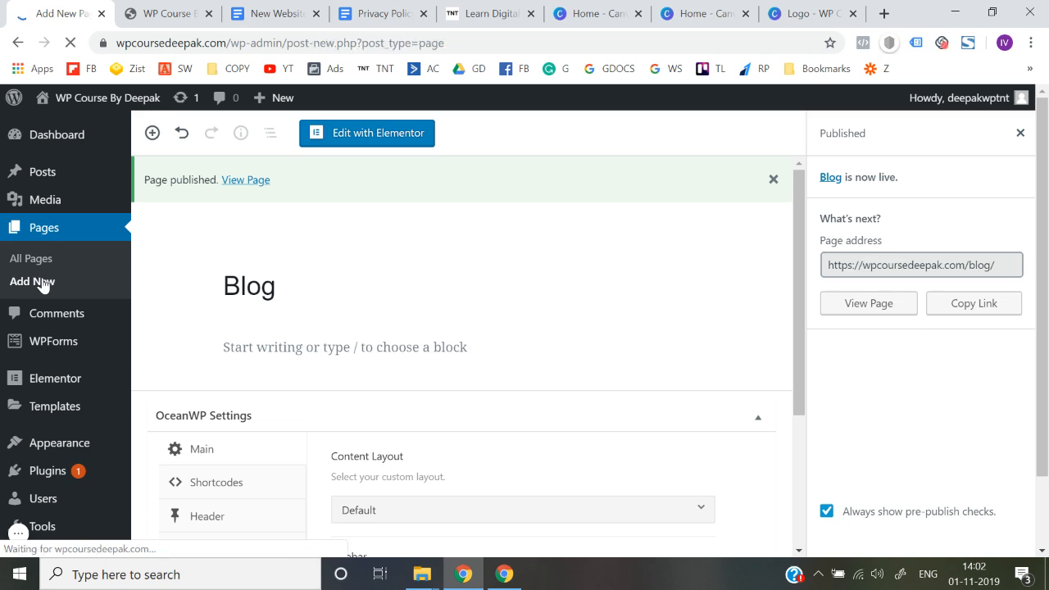
{"action": "type", "text": "Courses"}
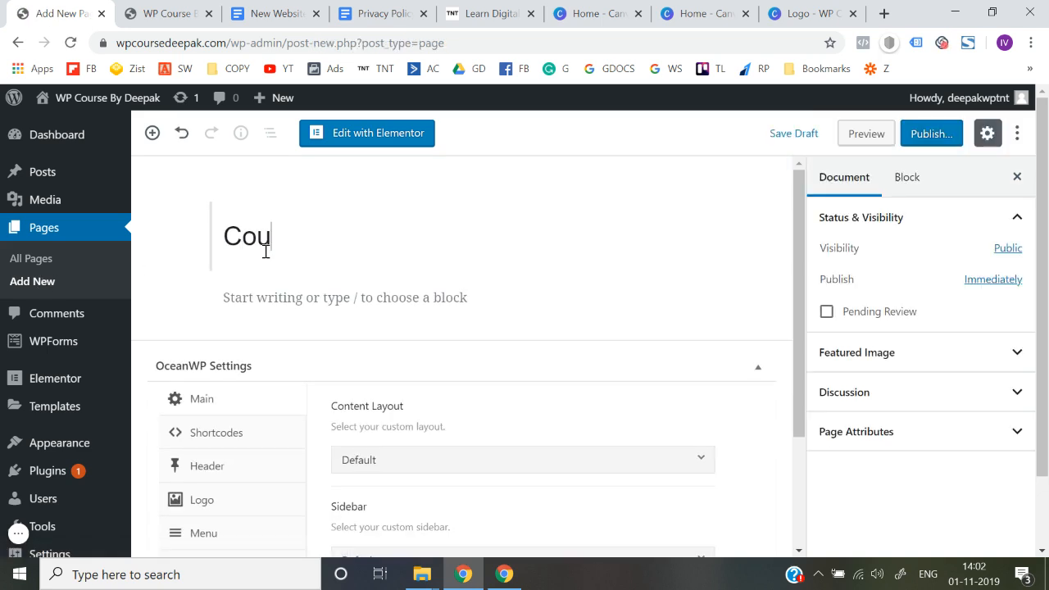
{"action": "left_click", "coordinate": [934, 135]}
{"action": "left_click", "coordinate": [940, 135]}
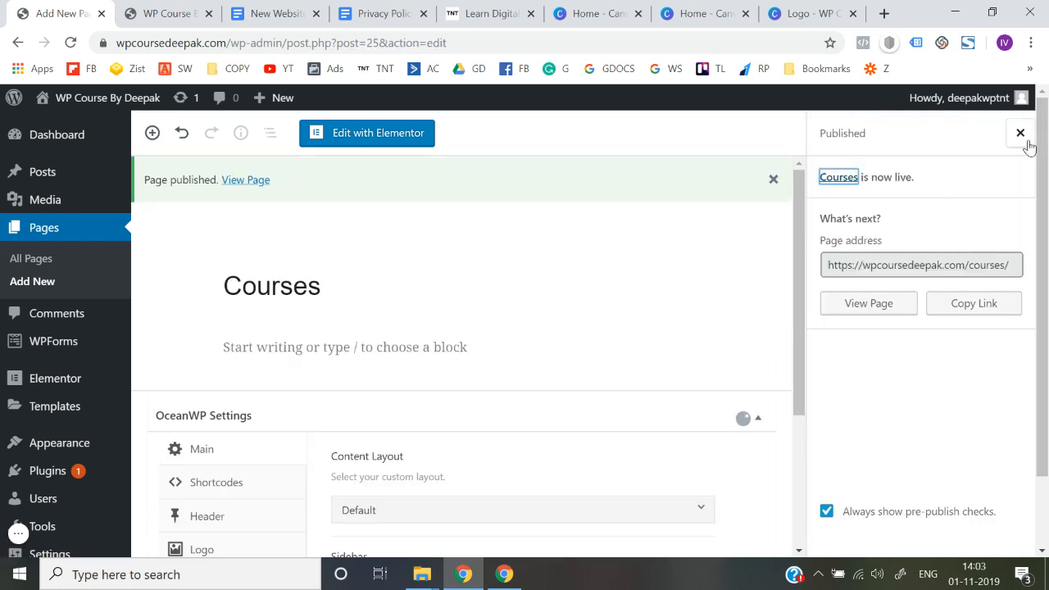
Step: Open the list of all pages and check the live site's header against the Think N Thrive header menu
{"action": "left_click", "coordinate": [35, 263]}
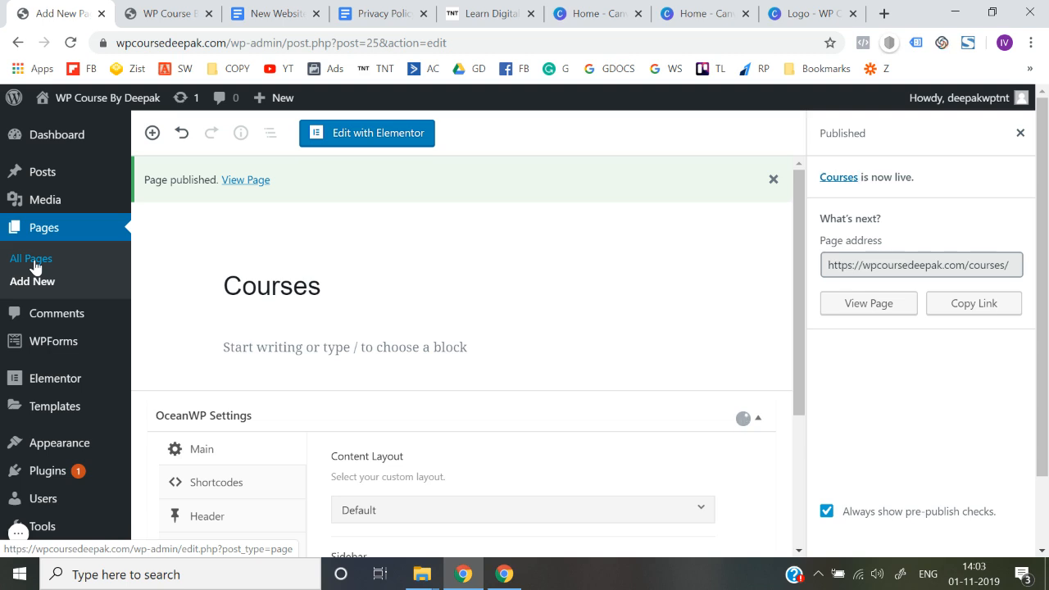
{"action": "left_click", "coordinate": [168, 14]}
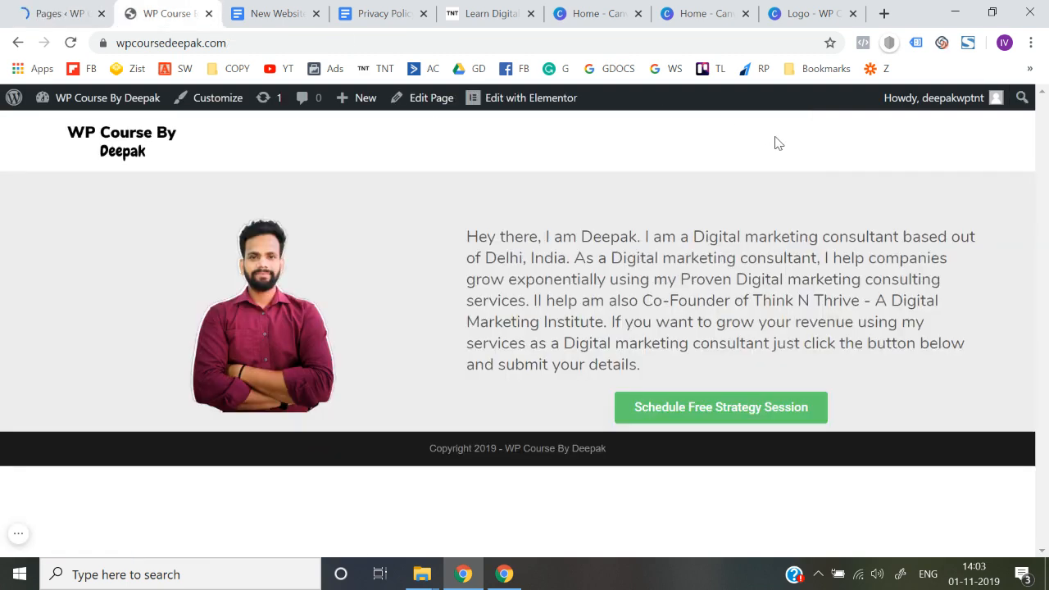
{"action": "left_click", "coordinate": [490, 14]}
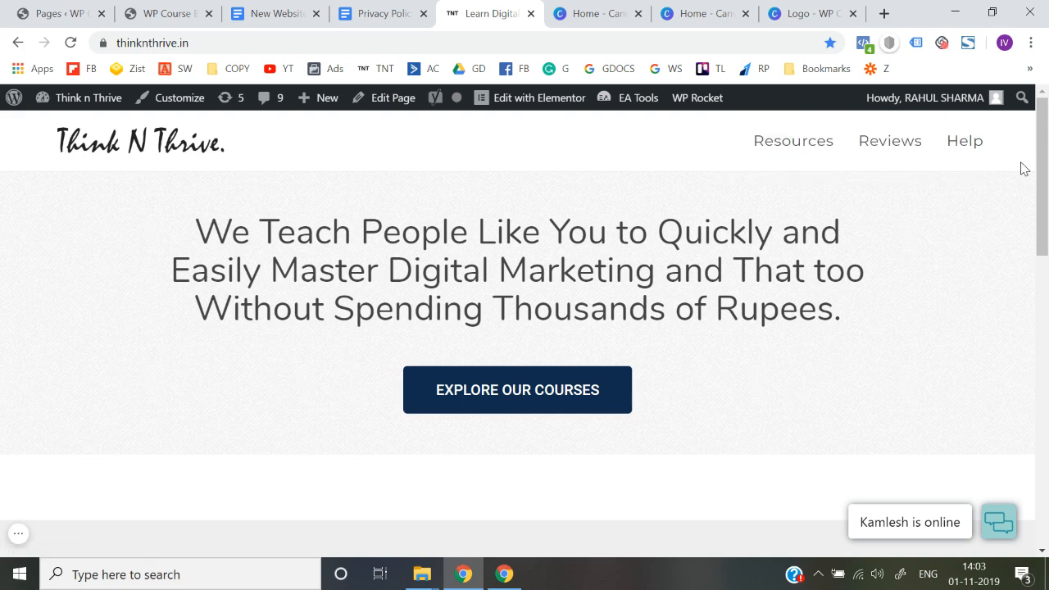
{"action": "left_click", "coordinate": [190, 10]}
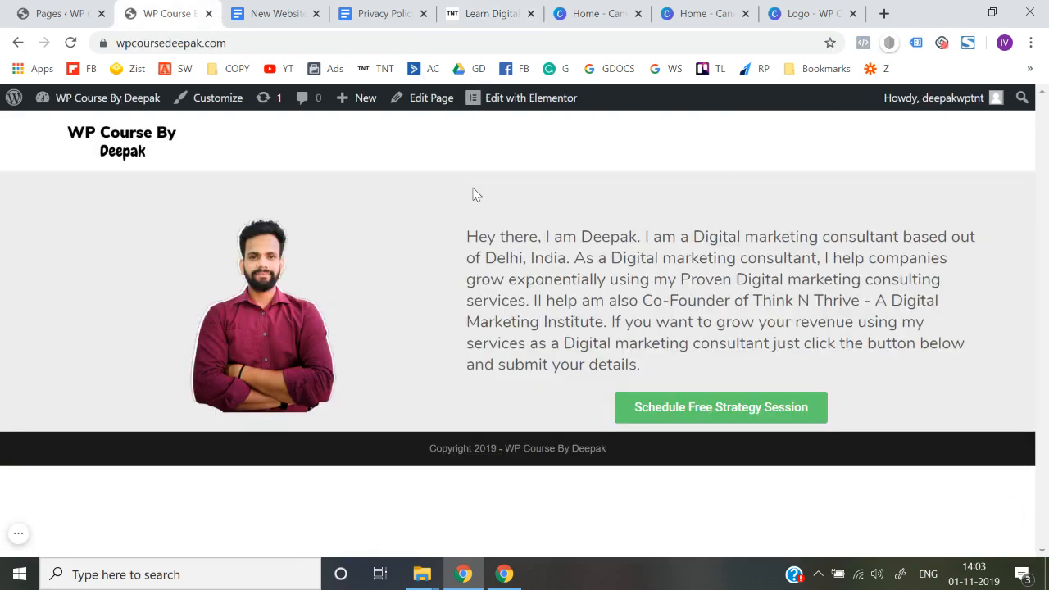
{"action": "left_click", "coordinate": [56, 11]}
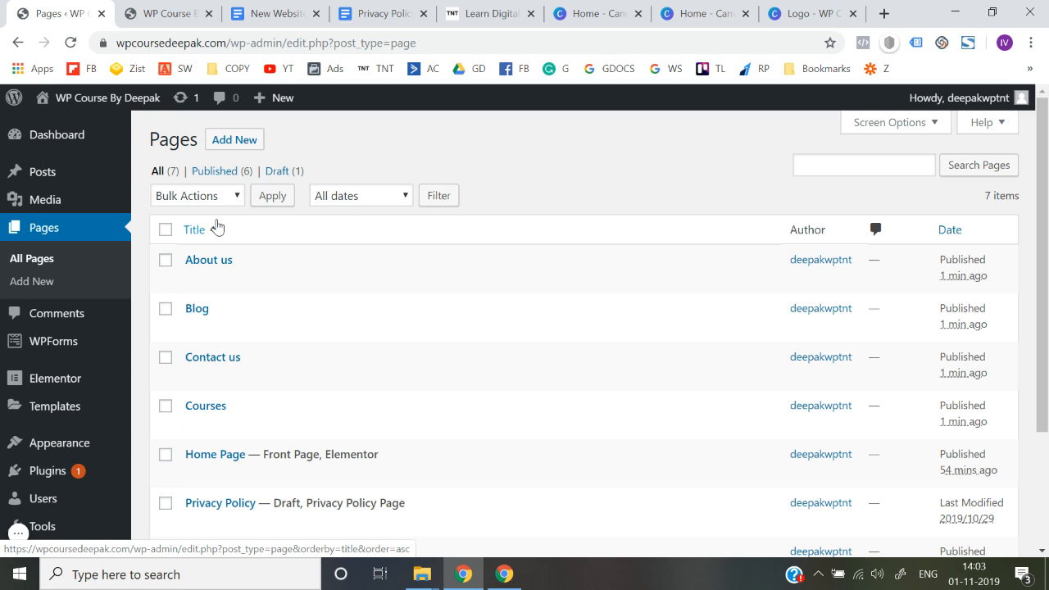
Step: Create a new navigation menu named "Header Menu" in the site's menu settings
{"action": "mouse_move", "coordinate": [92, 360]}
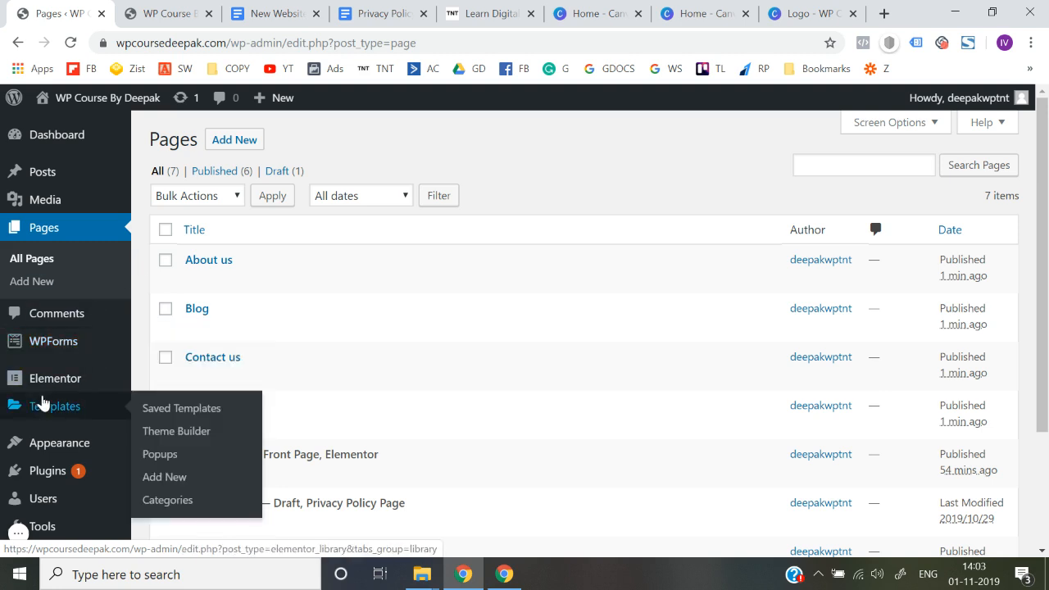
{"action": "scroll", "coordinate": [37, 403], "scroll_direction": "down", "scroll_amount": 1}
{"action": "mouse_move", "coordinate": [43, 402]}
{"action": "scroll", "coordinate": [43, 402], "scroll_direction": "down", "scroll_amount": 1}
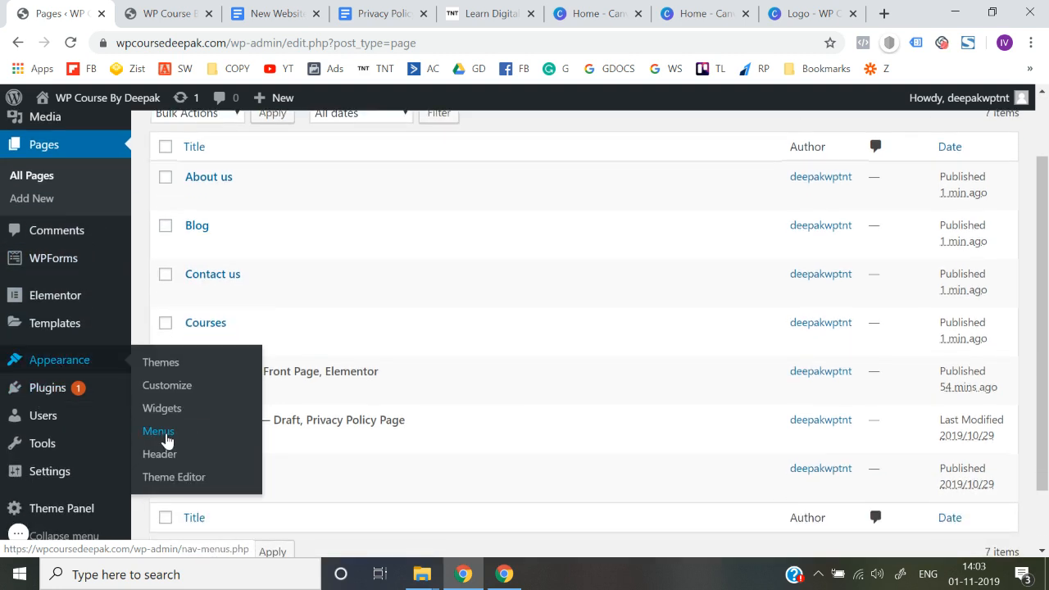
{"action": "left_click", "coordinate": [160, 439]}
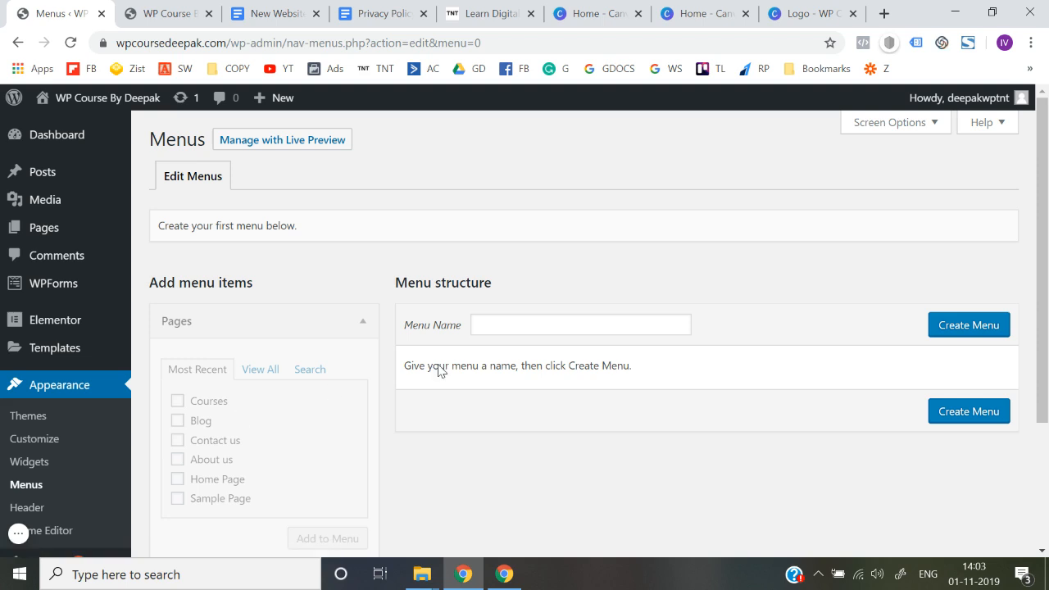
{"action": "scroll", "coordinate": [511, 361], "scroll_direction": "down", "scroll_amount": 1}
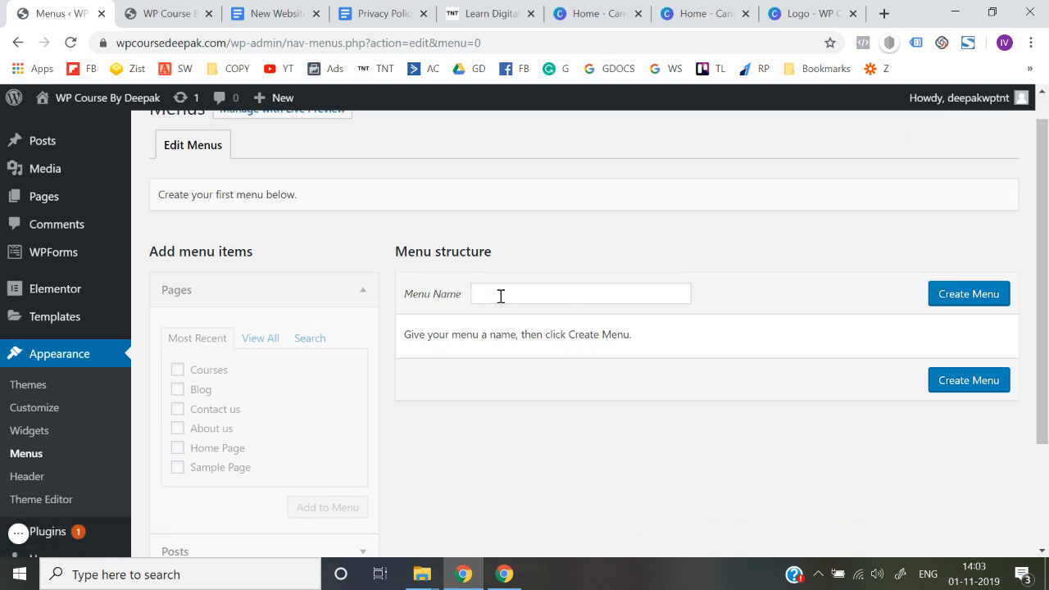
{"action": "left_click", "coordinate": [501, 296]}
{"action": "type", "text": "Head"}
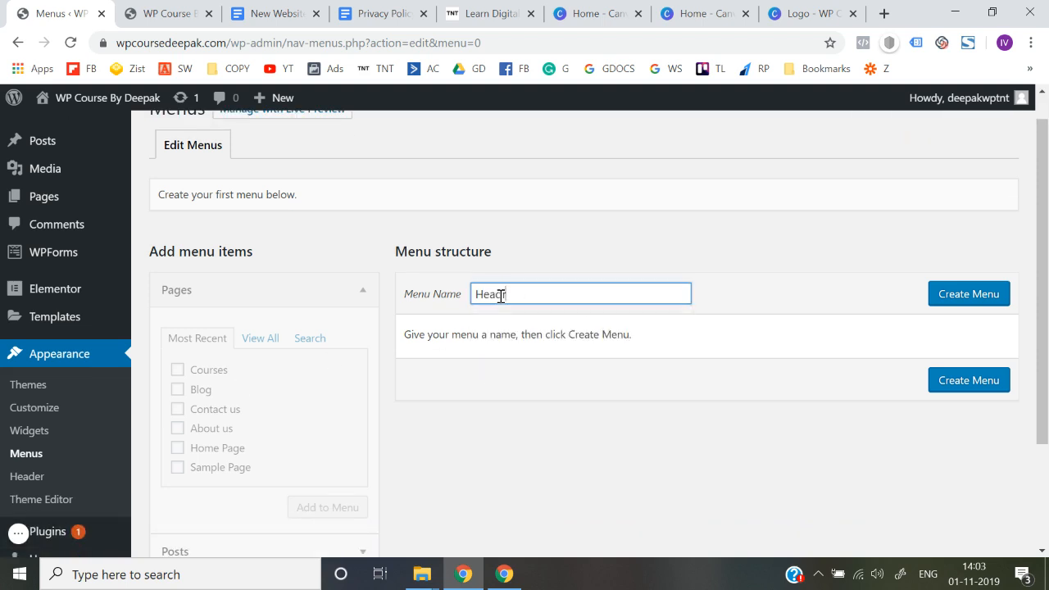
{"action": "type", "text": "er Menu"}
{"action": "left_click", "coordinate": [975, 303]}
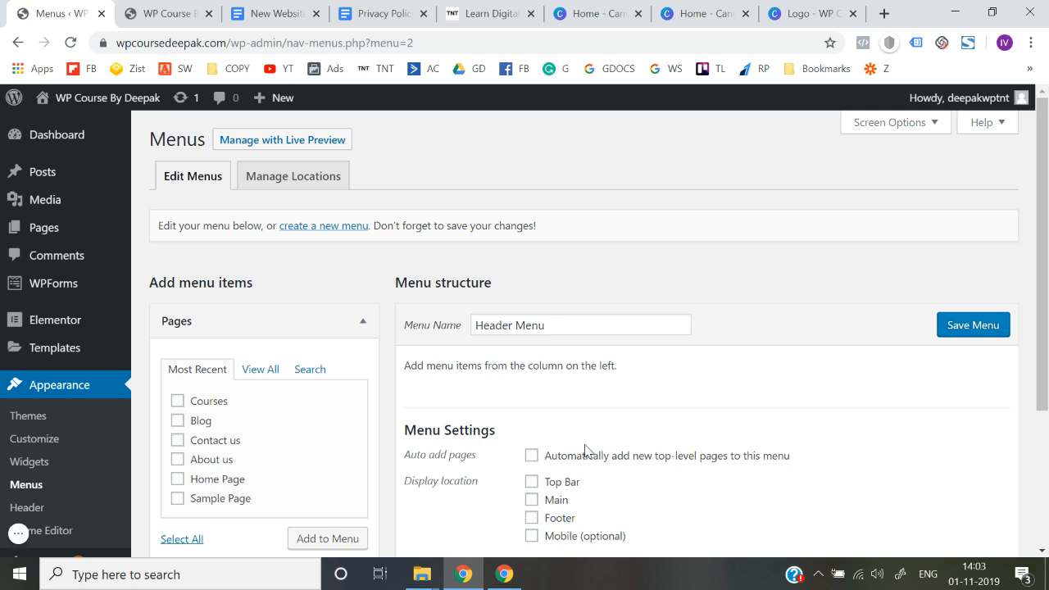
Step: Add the Courses, Blog, Contact us and About us pages to the Header Menu
{"action": "scroll", "coordinate": [585, 449], "scroll_direction": "down", "scroll_amount": 1}
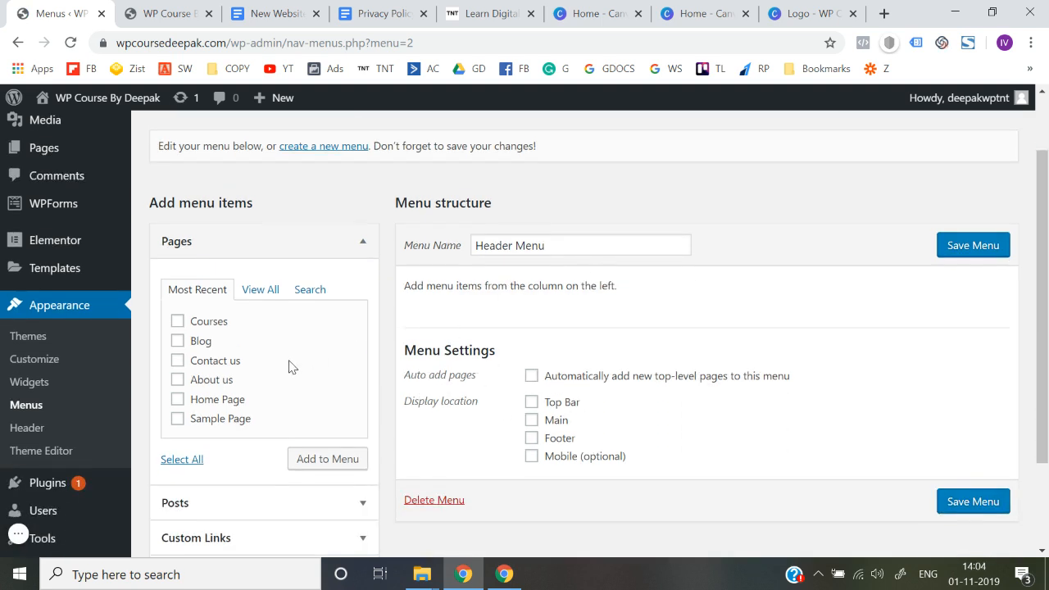
{"action": "scroll", "coordinate": [288, 367], "scroll_direction": "down", "scroll_amount": 1}
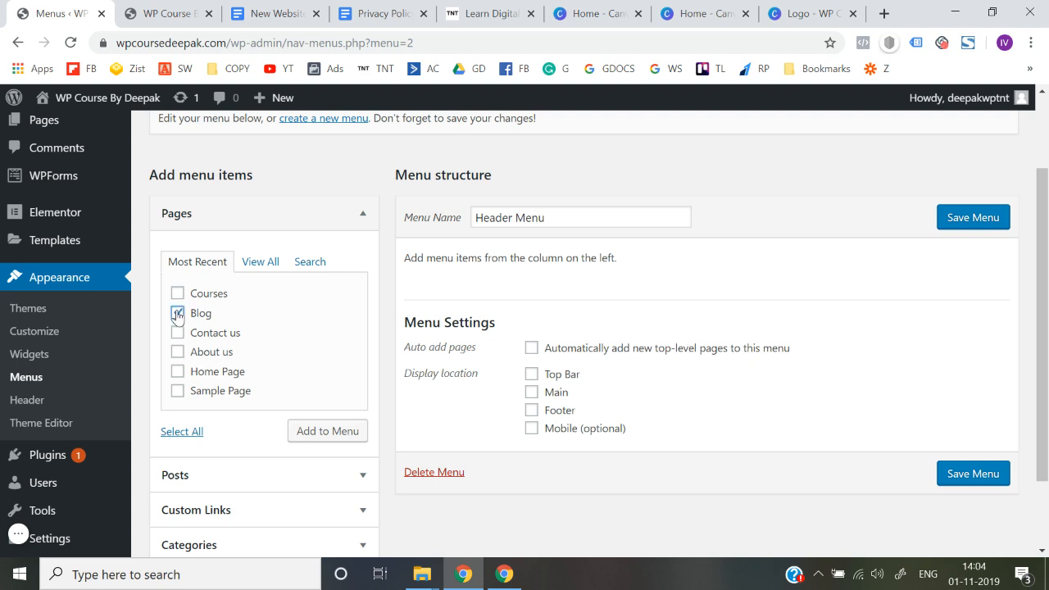
{"action": "left_click", "coordinate": [176, 294]}
{"action": "left_click", "coordinate": [178, 332]}
{"action": "left_click", "coordinate": [178, 353]}
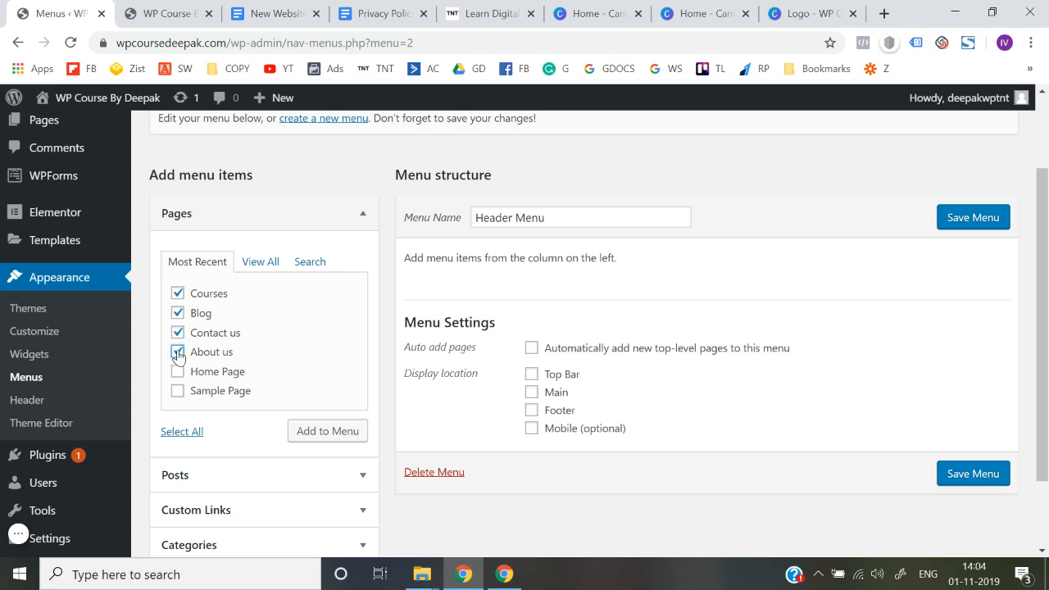
{"action": "left_click", "coordinate": [323, 436]}
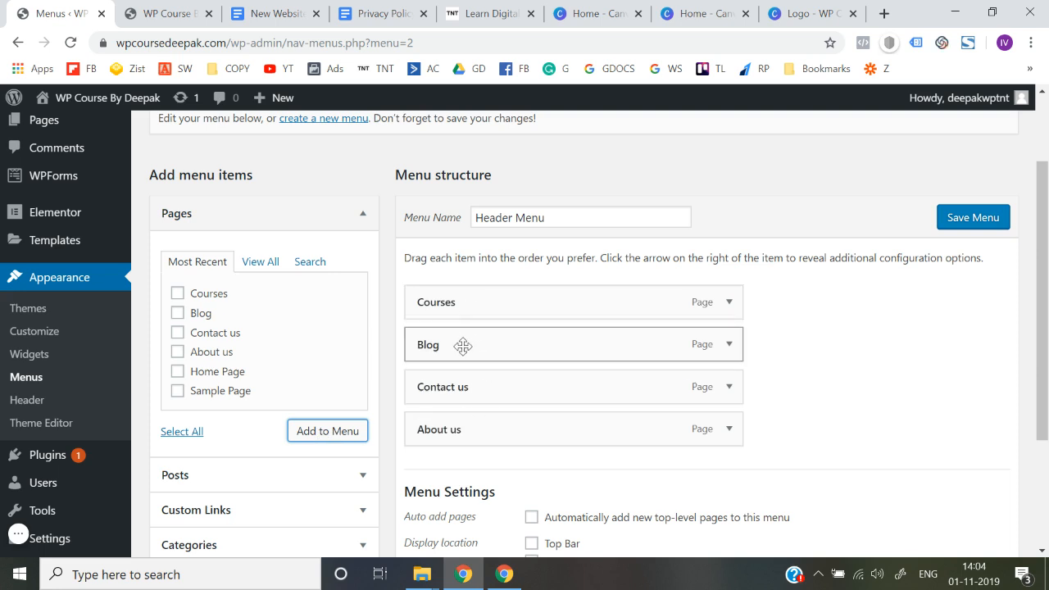
Step: Move About us above Contact us, assign the menu to the Main display location and save it
{"action": "left_click_drag", "start_coordinate": [444, 427], "coordinate": [445, 342]}
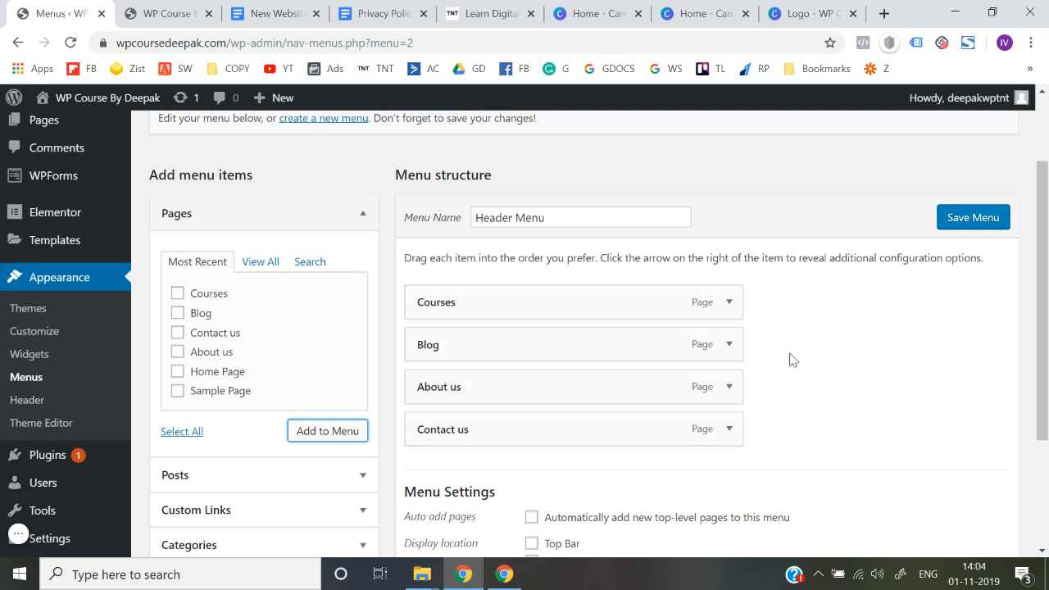
{"action": "scroll", "coordinate": [794, 361], "scroll_direction": "down", "scroll_amount": 1}
{"action": "scroll", "coordinate": [423, 511], "scroll_direction": "down", "scroll_amount": 1}
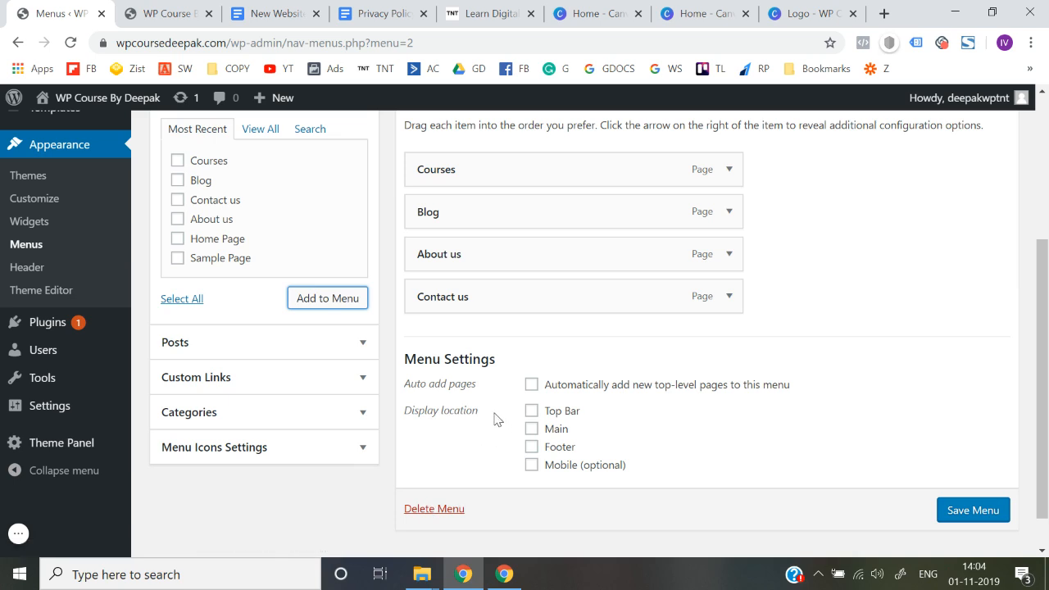
{"action": "left_click", "coordinate": [532, 429]}
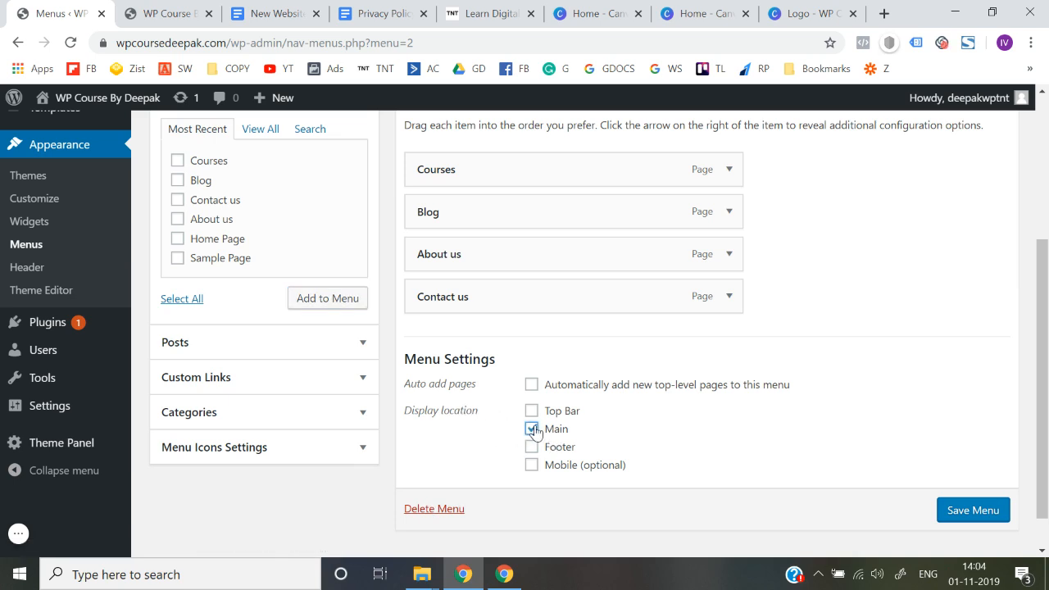
{"action": "left_click", "coordinate": [980, 509]}
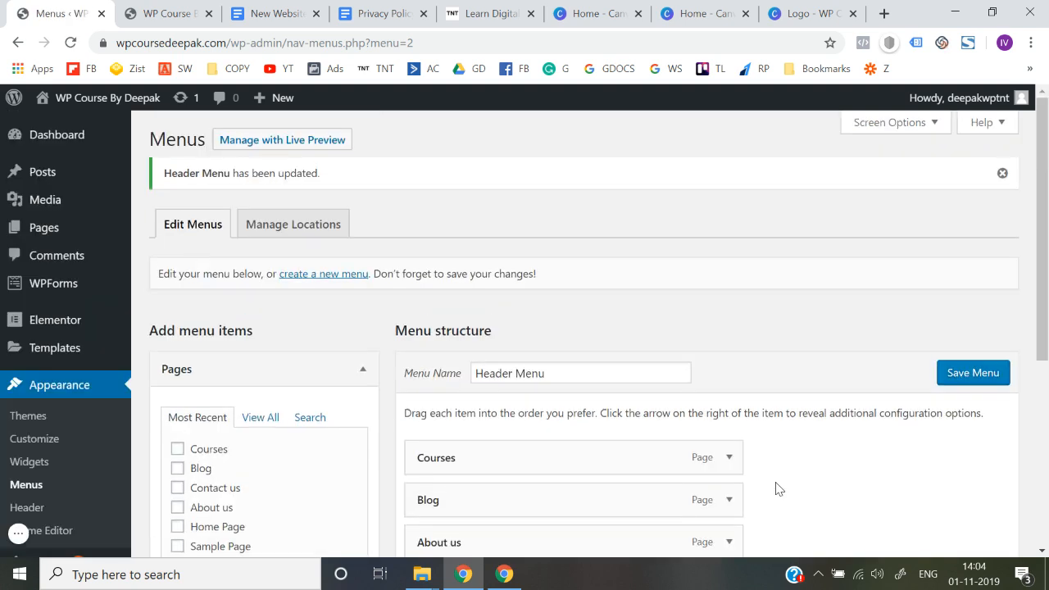
Step: Reload the live site's home page to check the header menu
{"action": "left_click", "coordinate": [164, 13]}
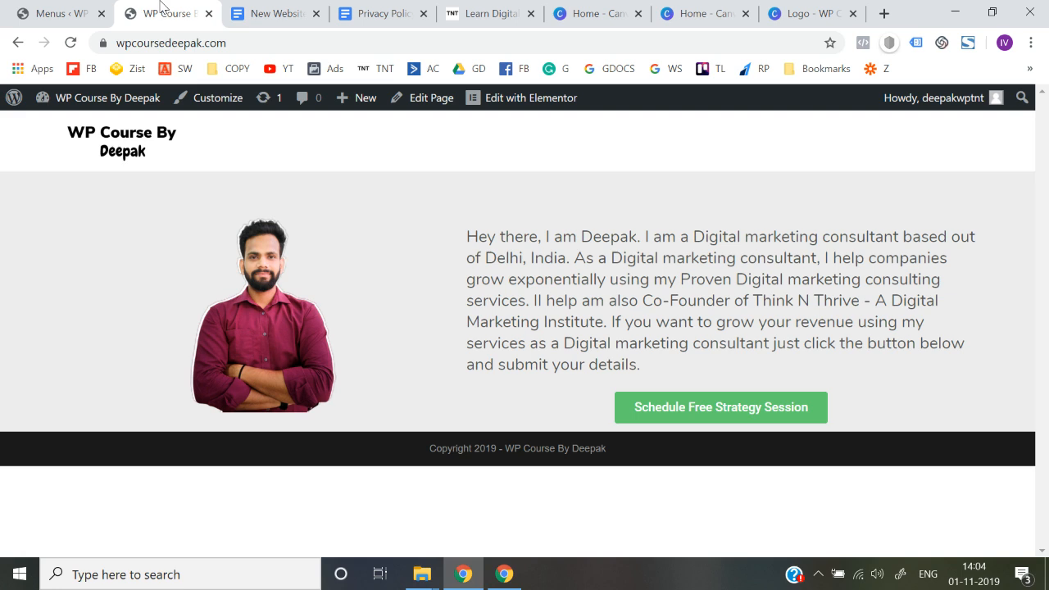
{"action": "left_click", "coordinate": [253, 43]}
{"action": "key", "text": "Return"}
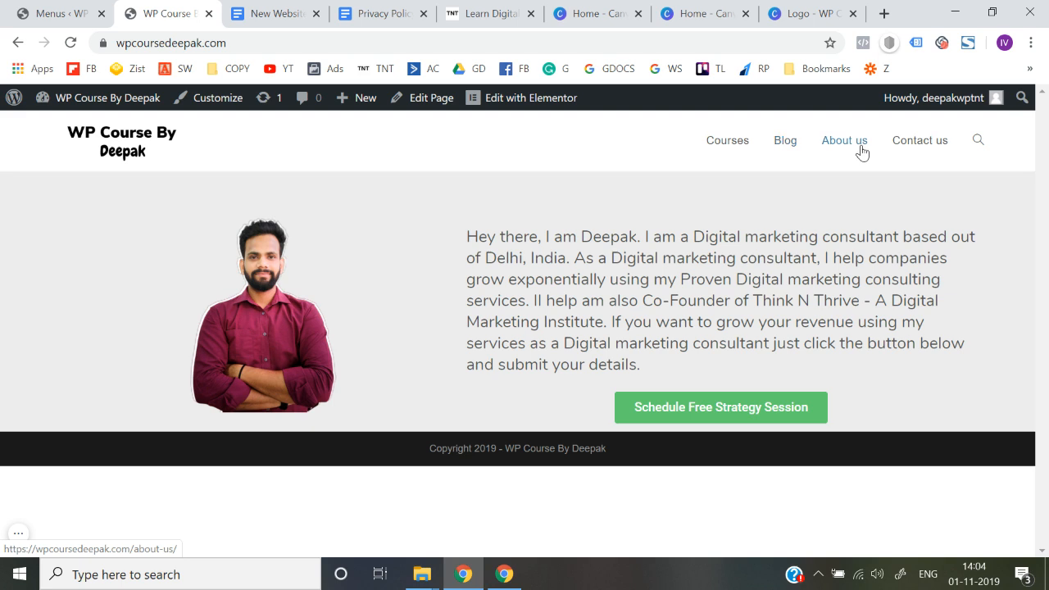
Step: Check the Courses and Blog links of the live header menu by viewing each page
{"action": "left_click", "coordinate": [732, 148]}
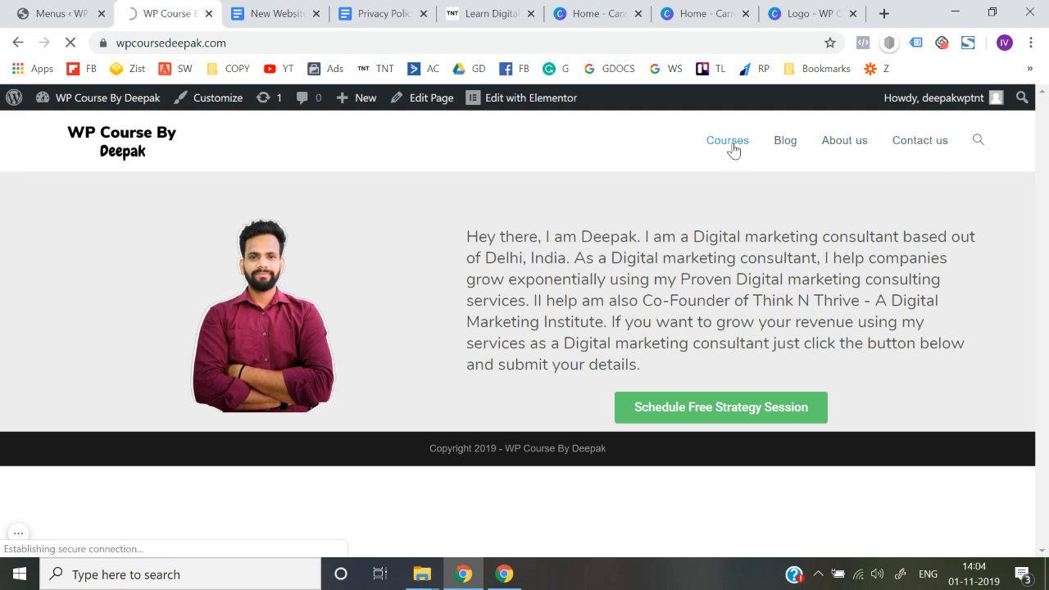
{"action": "scroll", "coordinate": [484, 402], "scroll_direction": "down", "scroll_amount": 5}
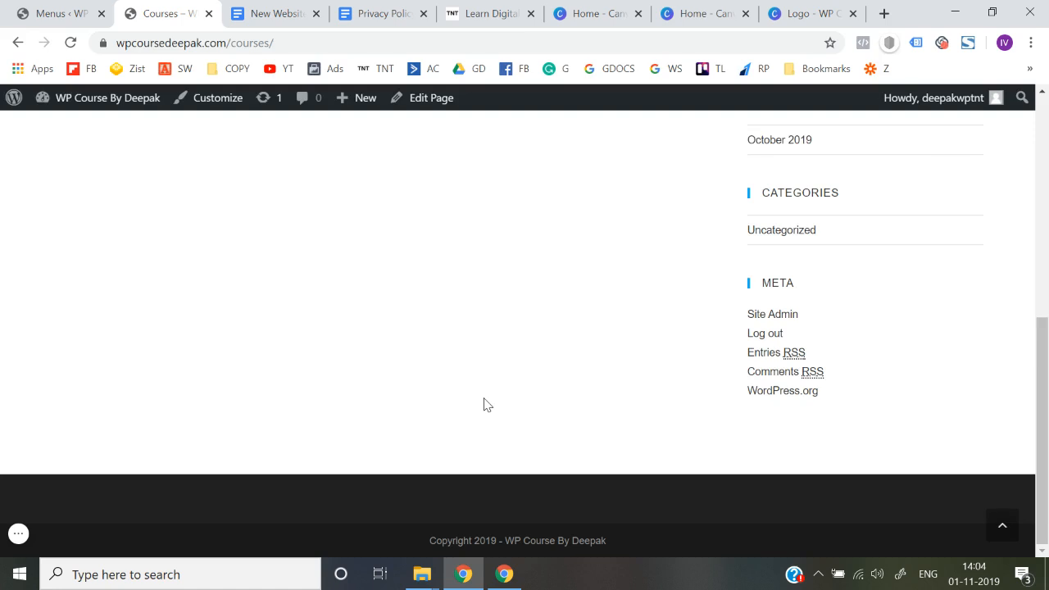
{"action": "scroll", "coordinate": [484, 404], "scroll_direction": "up", "scroll_amount": 5}
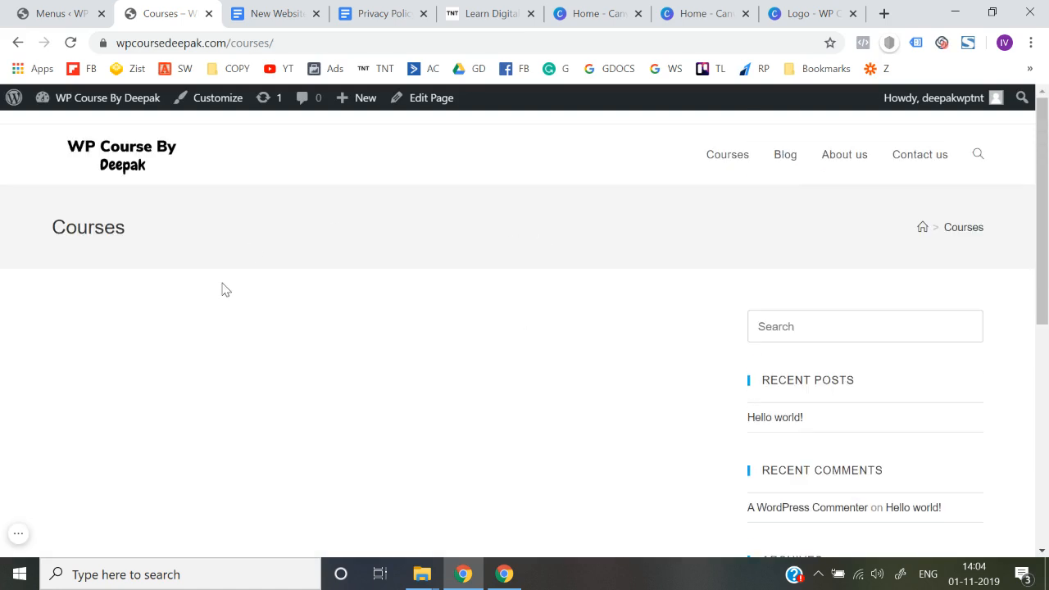
{"action": "left_click", "coordinate": [16, 42]}
{"action": "left_click", "coordinate": [779, 143]}
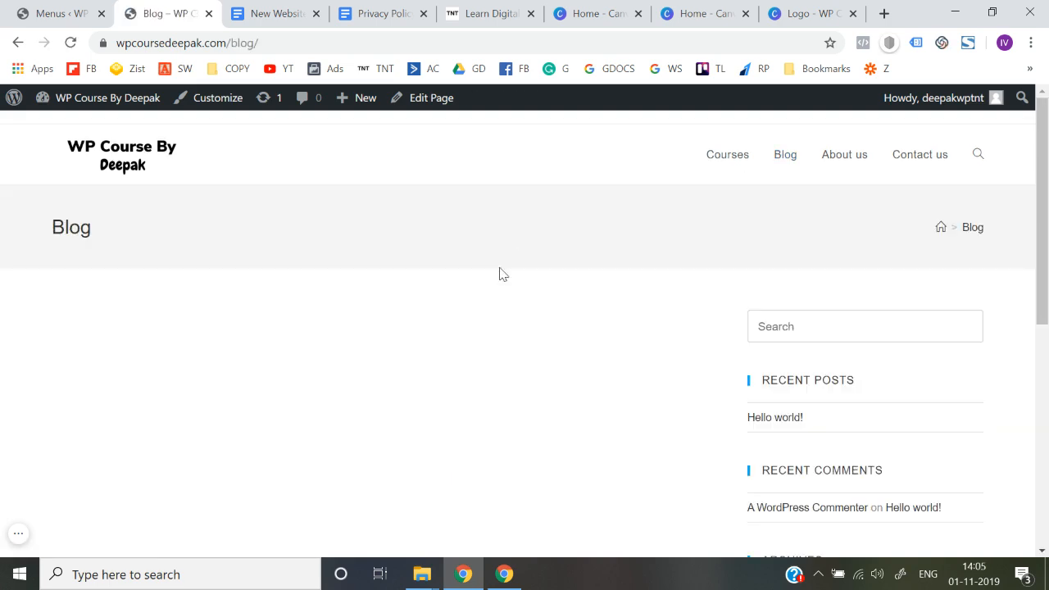
{"action": "scroll", "coordinate": [499, 274], "scroll_direction": "down", "scroll_amount": 8}
{"action": "scroll", "coordinate": [499, 274], "scroll_direction": "up", "scroll_amount": 8}
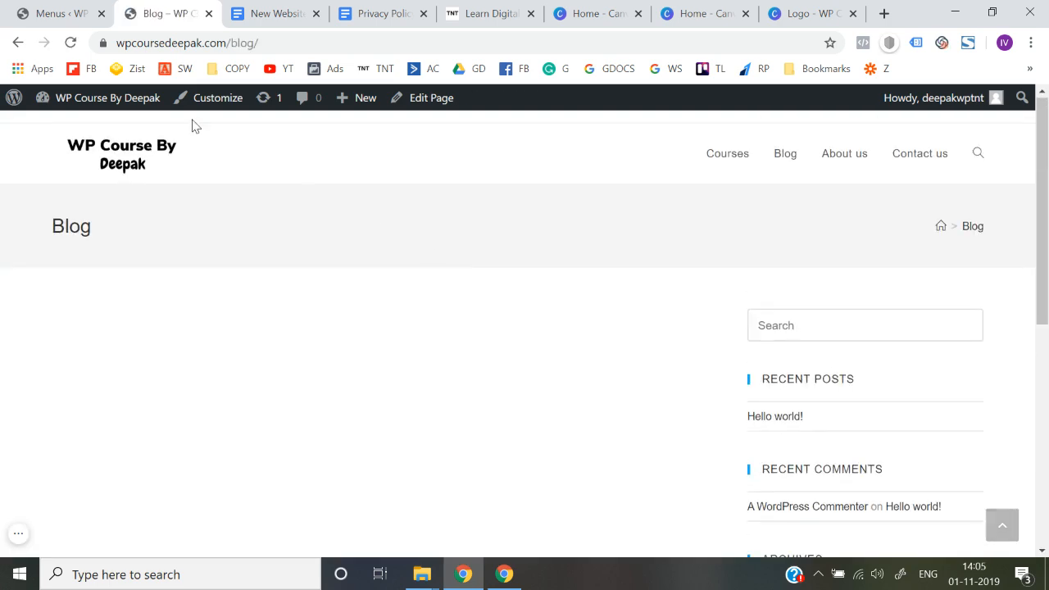
Step: Check the About us and Contact us links of the live header menu, and return to the home page
{"action": "left_click", "coordinate": [21, 44]}
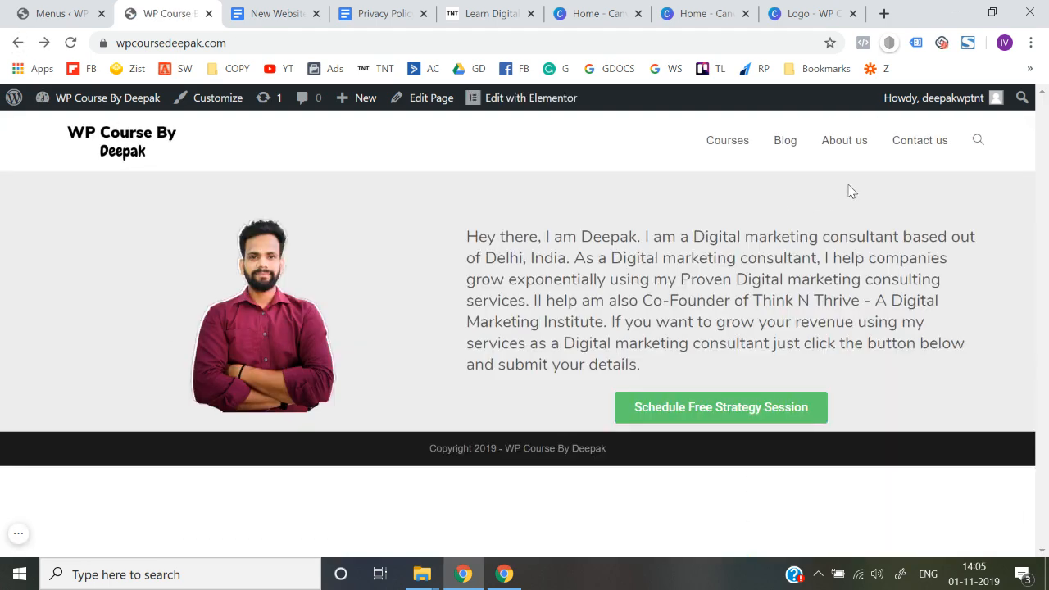
{"action": "left_click", "coordinate": [855, 149]}
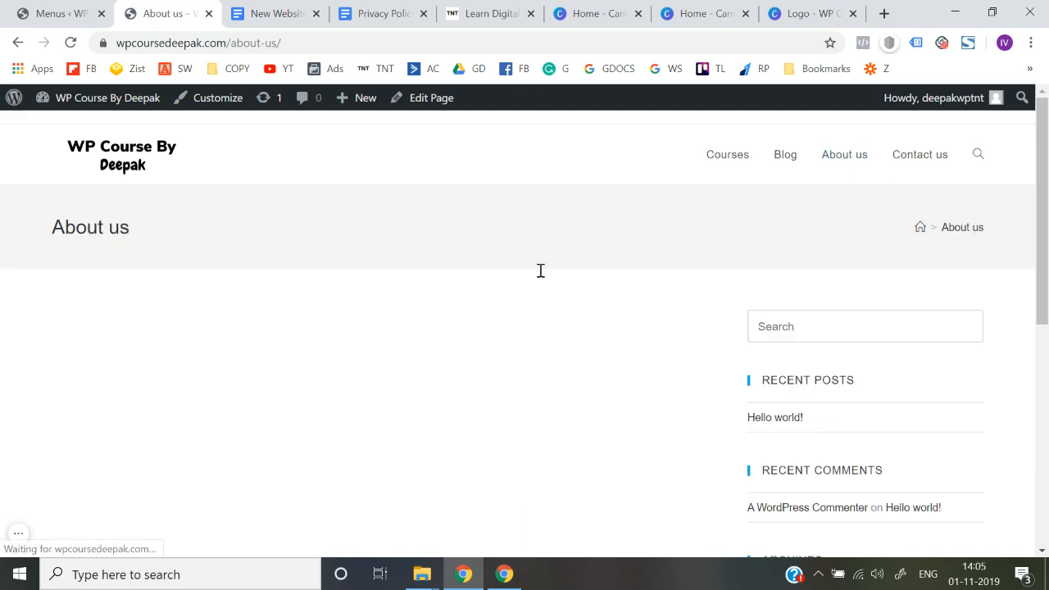
{"action": "scroll", "coordinate": [540, 270], "scroll_direction": "down", "scroll_amount": 3}
{"action": "scroll", "coordinate": [540, 271], "scroll_direction": "up", "scroll_amount": 3}
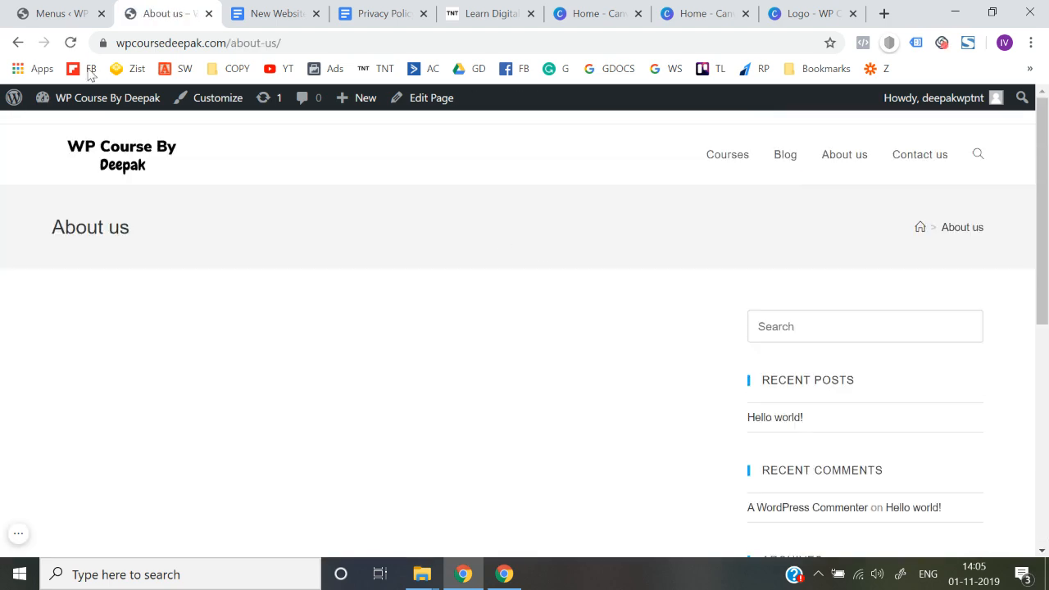
{"action": "left_click", "coordinate": [18, 44]}
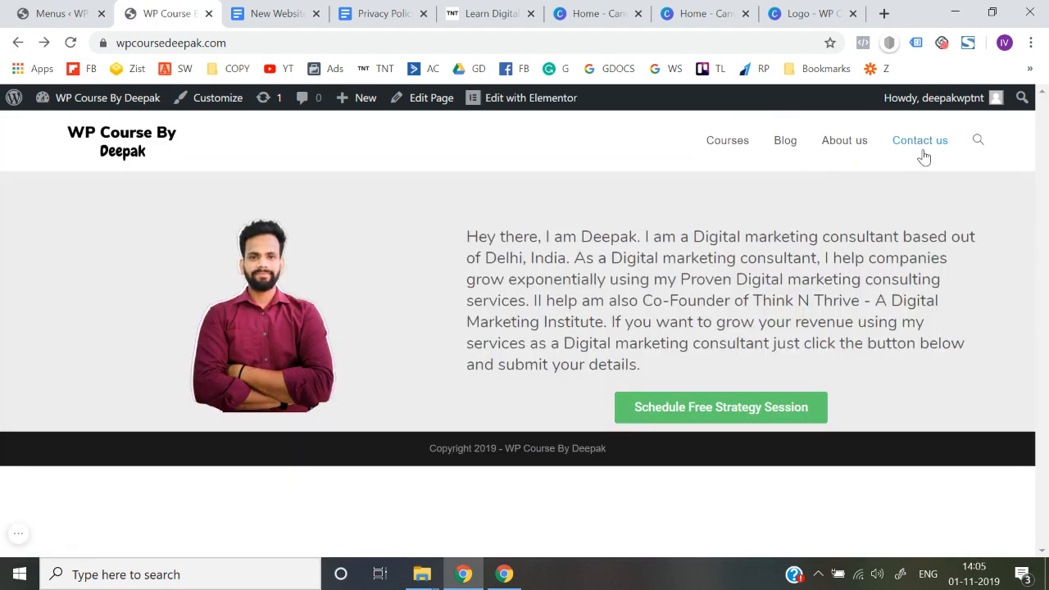
{"action": "left_click", "coordinate": [919, 146]}
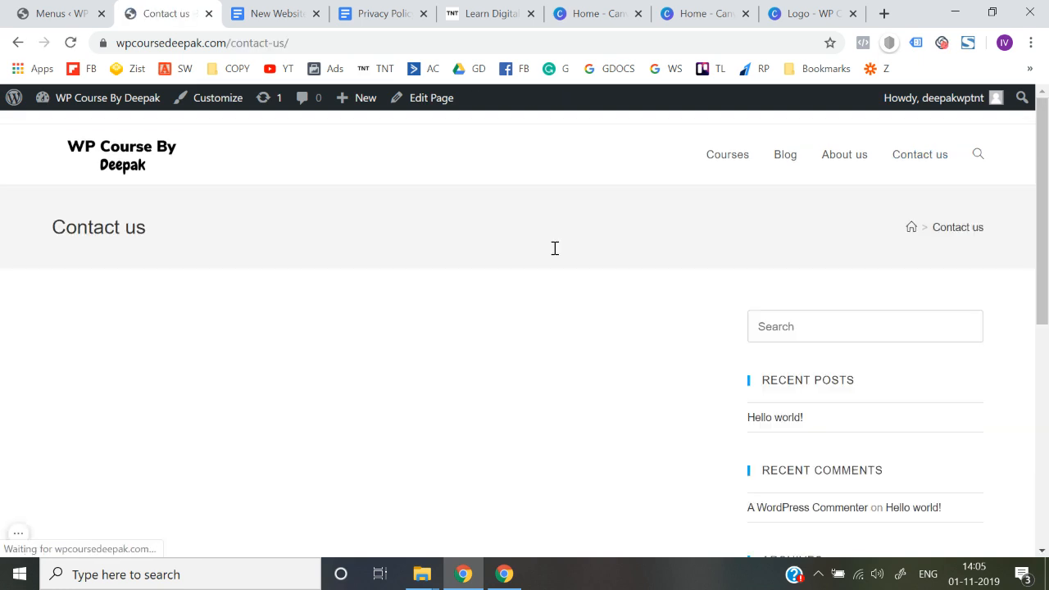
{"action": "left_click", "coordinate": [102, 167]}
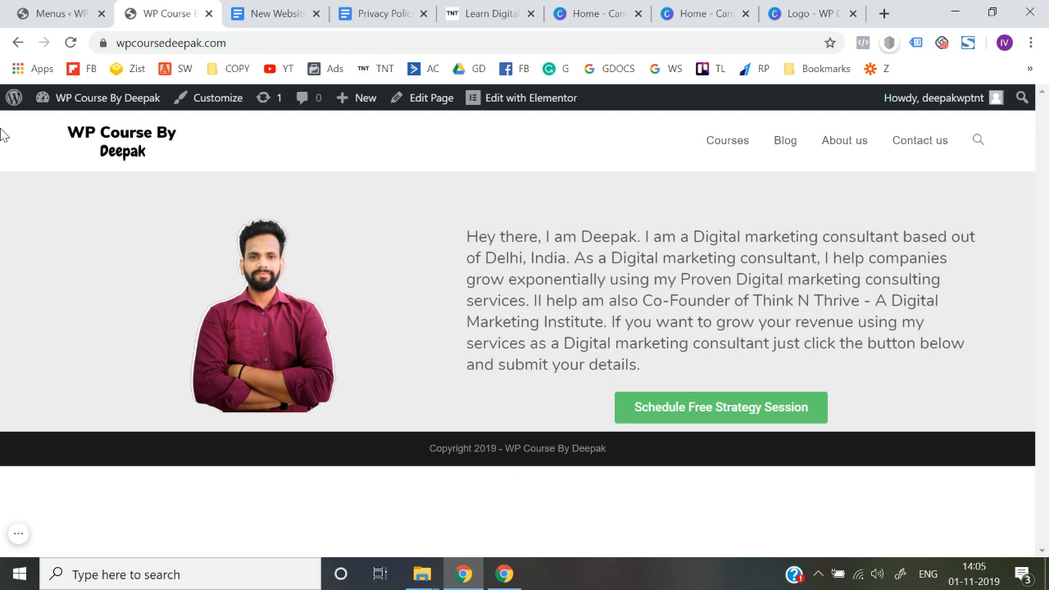
Step: Open the general header settings in the site customizer and look through the options
{"action": "left_click", "coordinate": [215, 99]}
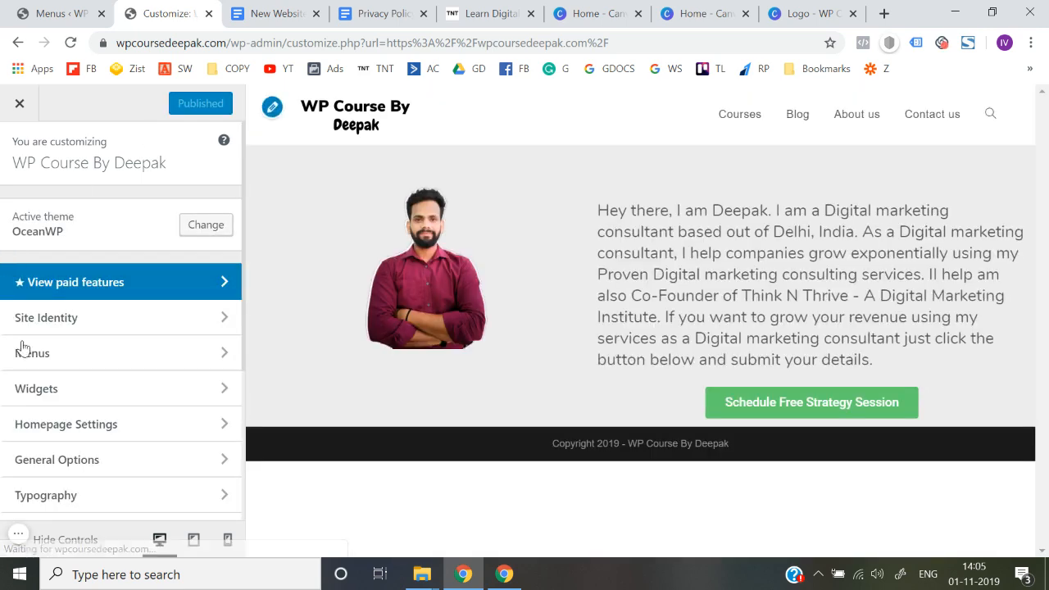
{"action": "scroll", "coordinate": [33, 402], "scroll_direction": "down", "scroll_amount": 1}
{"action": "scroll", "coordinate": [33, 402], "scroll_direction": "down", "scroll_amount": 1}
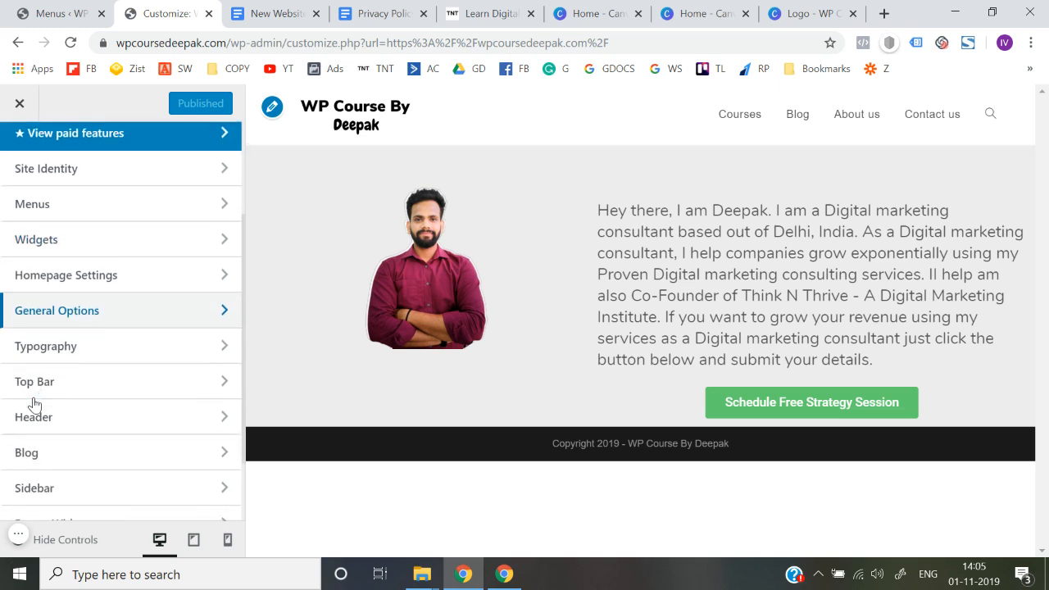
{"action": "left_click", "coordinate": [79, 423]}
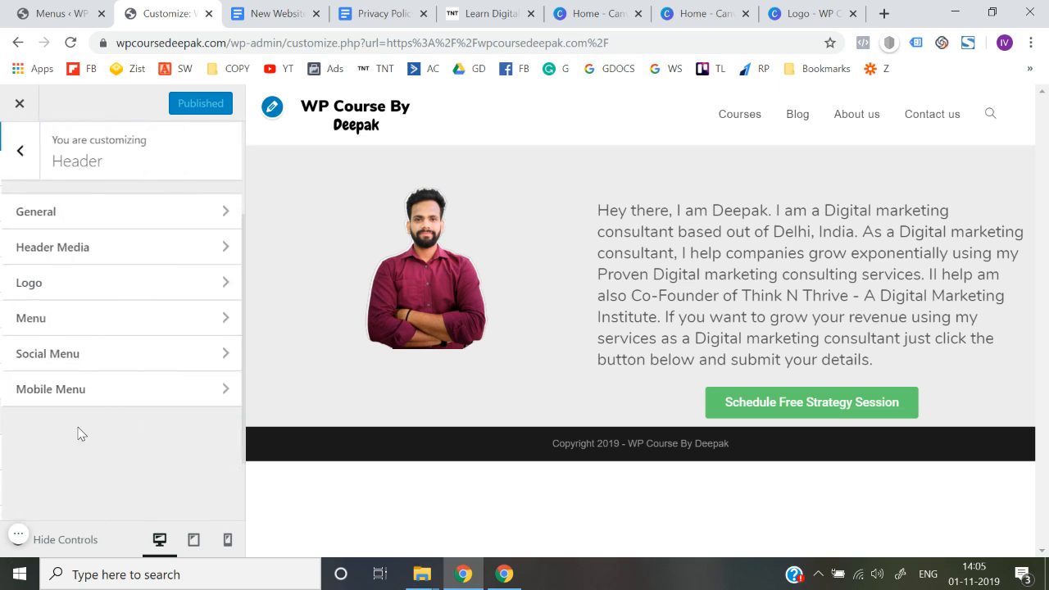
{"action": "left_click", "coordinate": [158, 214]}
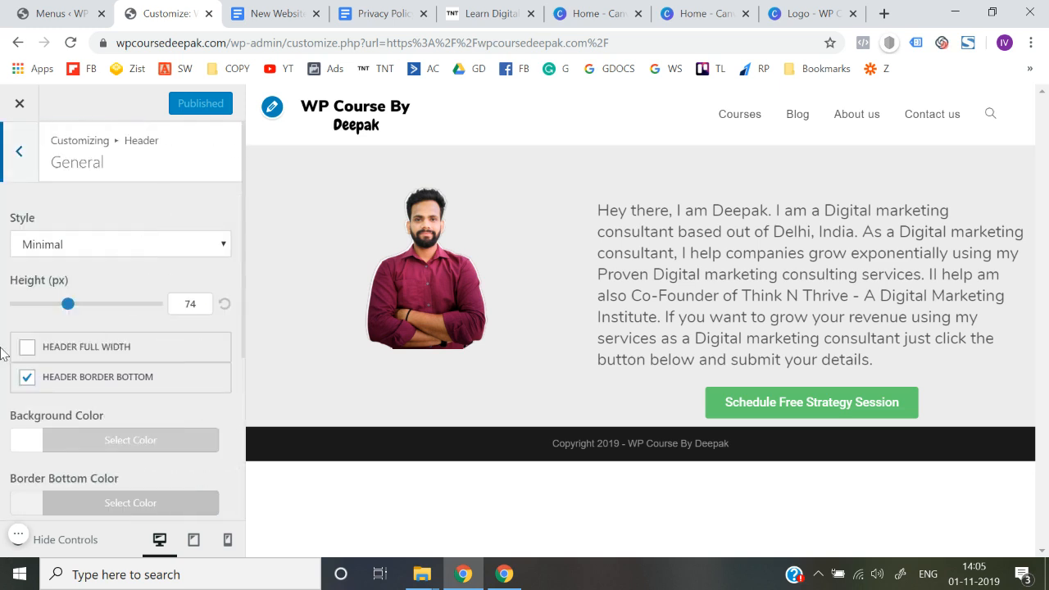
{"action": "scroll", "coordinate": [2, 352], "scroll_direction": "down", "scroll_amount": 2}
{"action": "scroll", "coordinate": [2, 352], "scroll_direction": "up", "scroll_amount": 2}
{"action": "scroll", "coordinate": [2, 352], "scroll_direction": "down", "scroll_amount": 4}
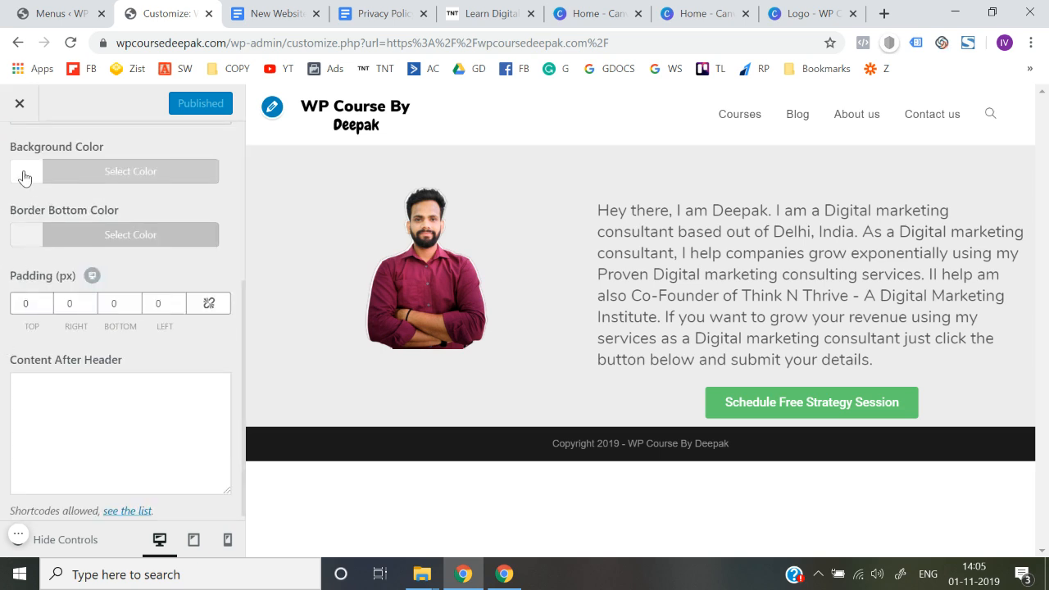
Step: Try red, green, blue, purple and a pinkish red (#ff2861) as the header's background color
{"action": "left_click", "coordinate": [25, 178]}
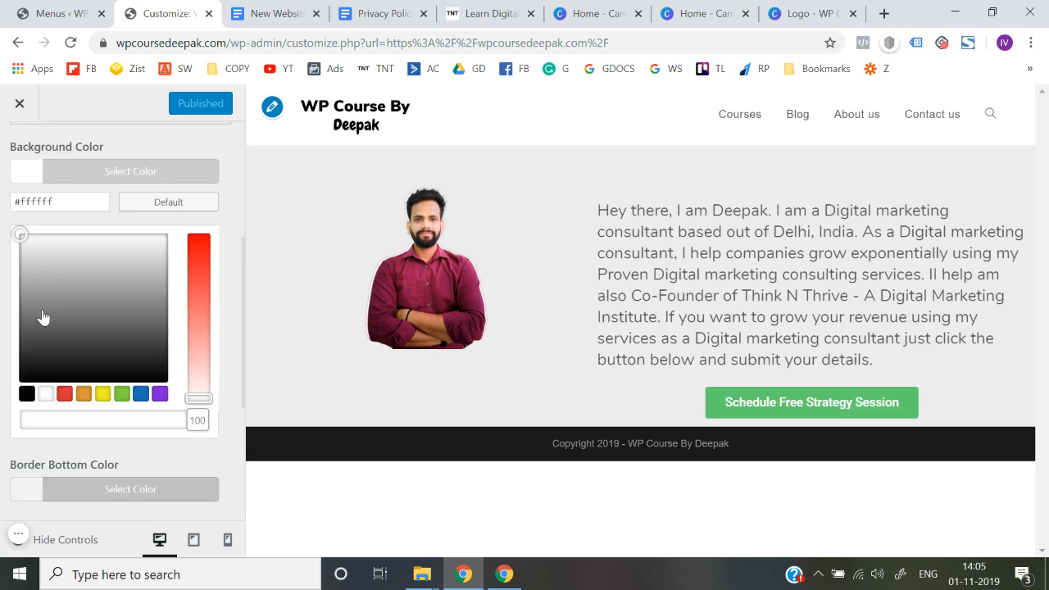
{"action": "left_click", "coordinate": [64, 394]}
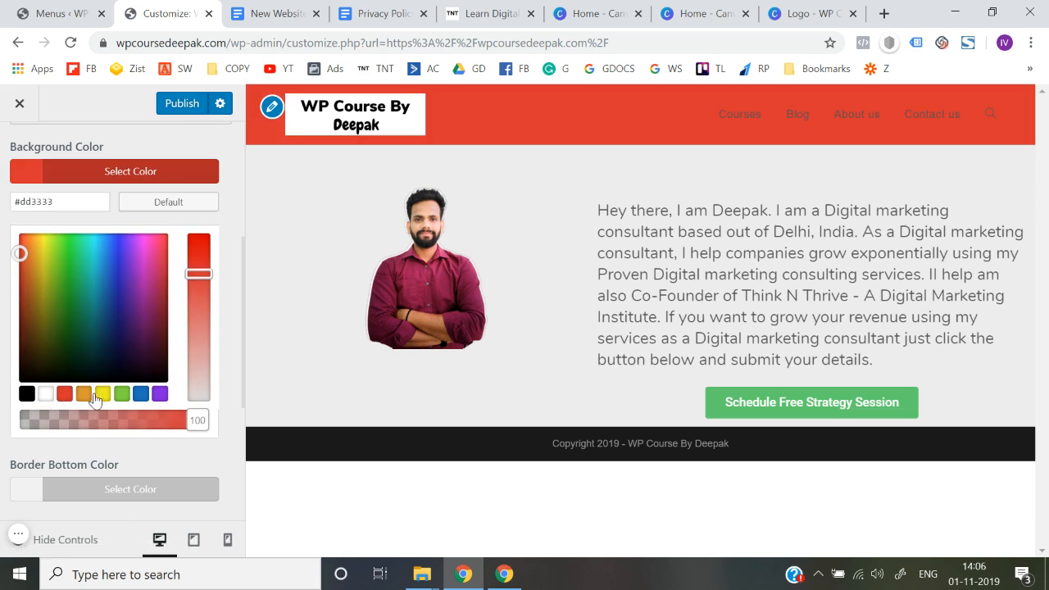
{"action": "left_click", "coordinate": [121, 394]}
{"action": "left_click", "coordinate": [141, 393]}
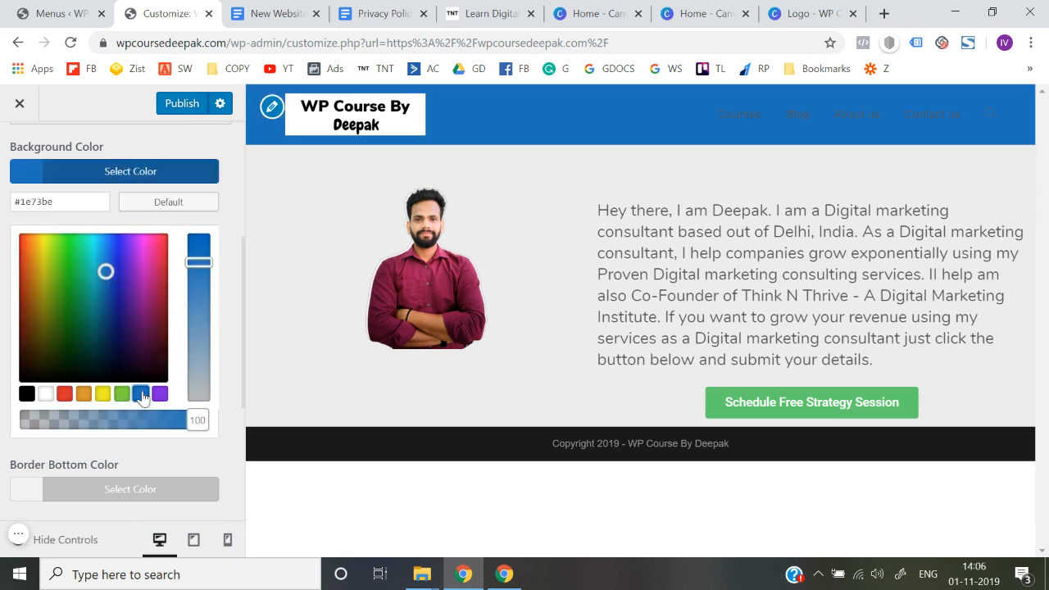
{"action": "left_click", "coordinate": [160, 394]}
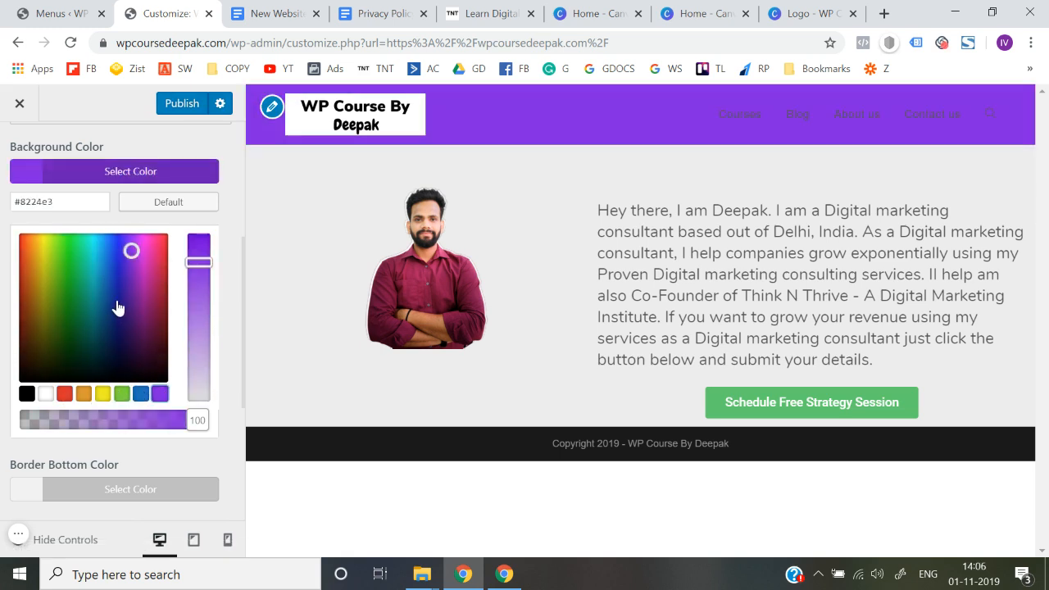
{"action": "left_click_drag", "start_coordinate": [128, 250], "coordinate": [214, 228]}
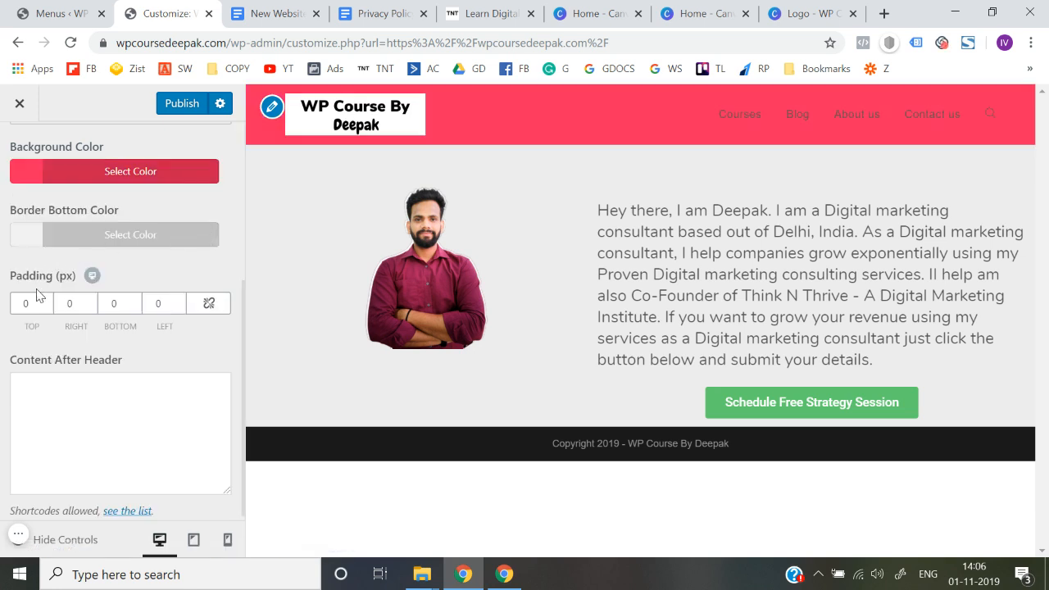
Step: Reset the header's background color to its default
{"action": "scroll", "coordinate": [40, 283], "scroll_direction": "up", "scroll_amount": 2}
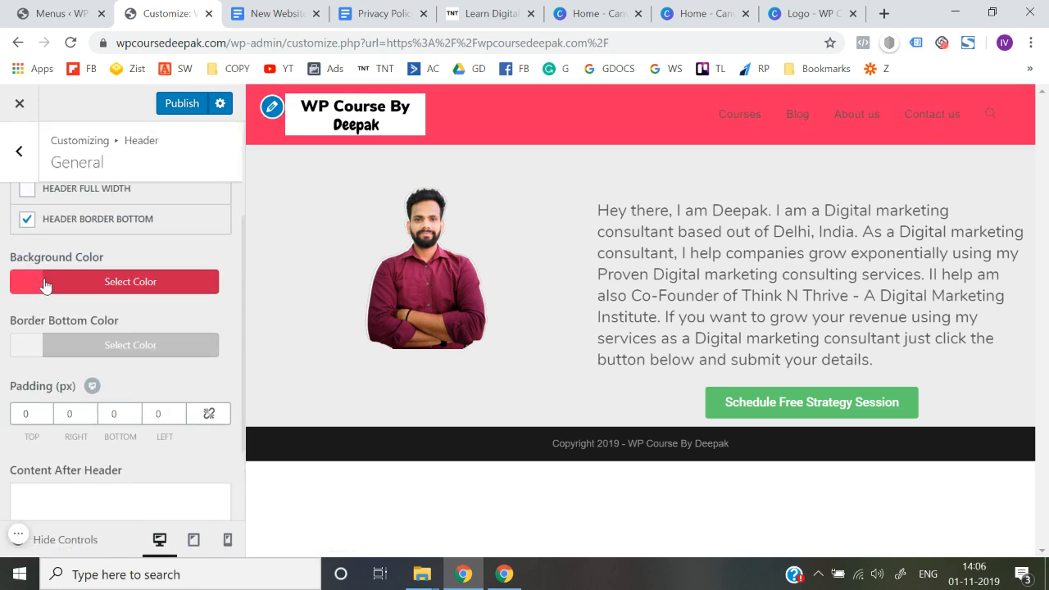
{"action": "left_click", "coordinate": [45, 285]}
{"action": "left_click", "coordinate": [167, 315]}
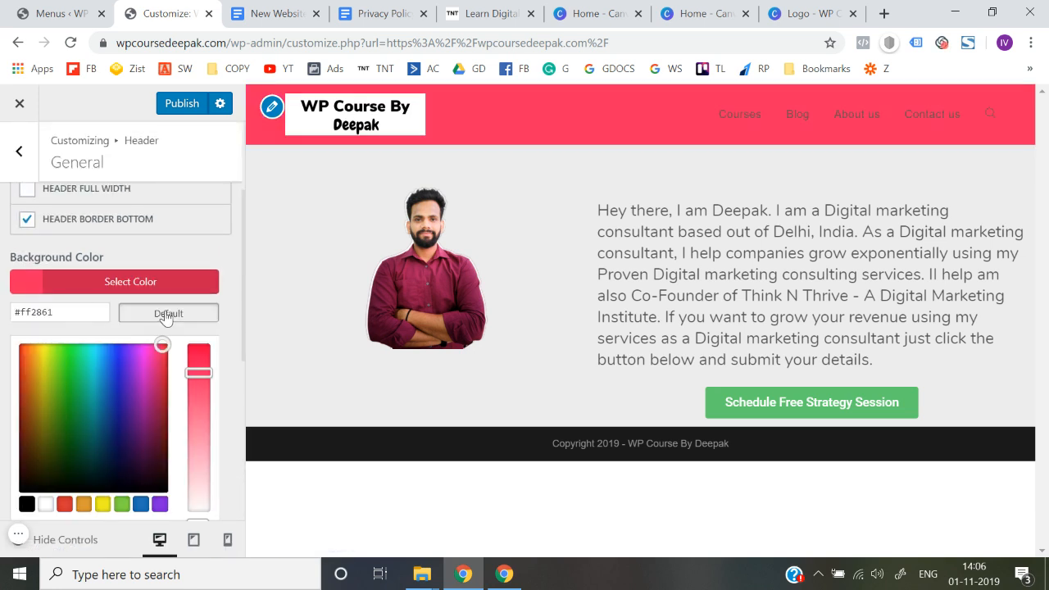
{"action": "left_click", "coordinate": [2, 302]}
{"action": "scroll", "coordinate": [1, 302], "scroll_direction": "up", "scroll_amount": 2}
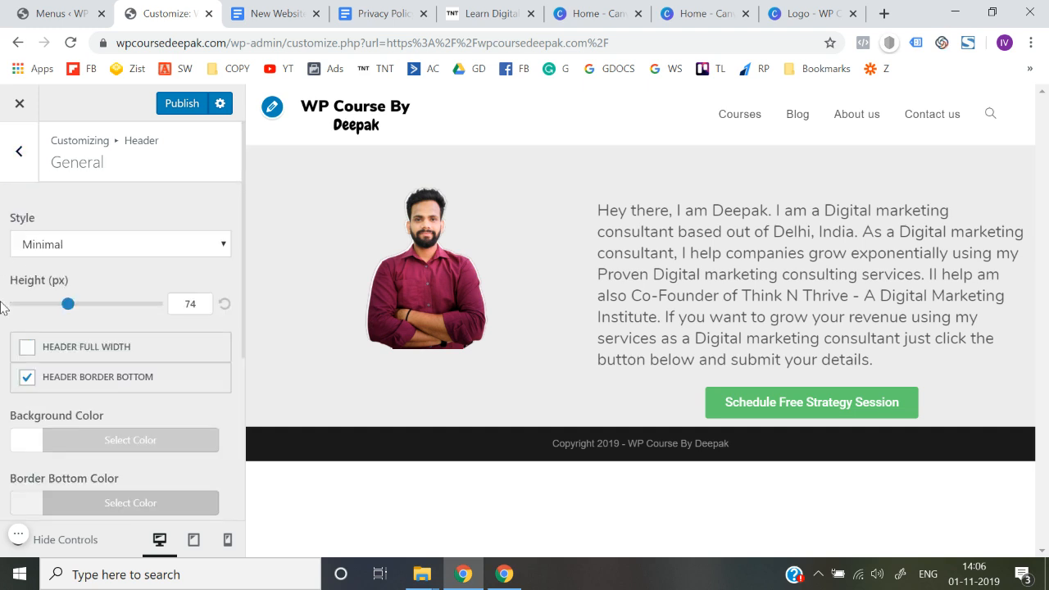
Step: Preview the header with the Top Menu style and with the Full Screen style
{"action": "scroll", "coordinate": [2, 306], "scroll_direction": "down", "scroll_amount": 5}
{"action": "scroll", "coordinate": [2, 306], "scroll_direction": "up", "scroll_amount": 5}
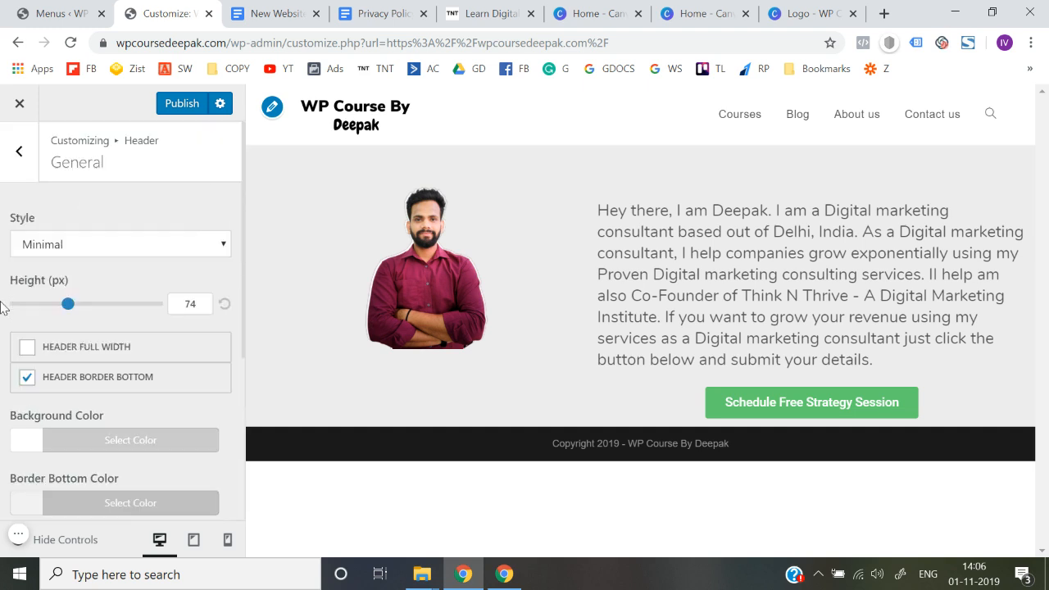
{"action": "left_click", "coordinate": [56, 254]}
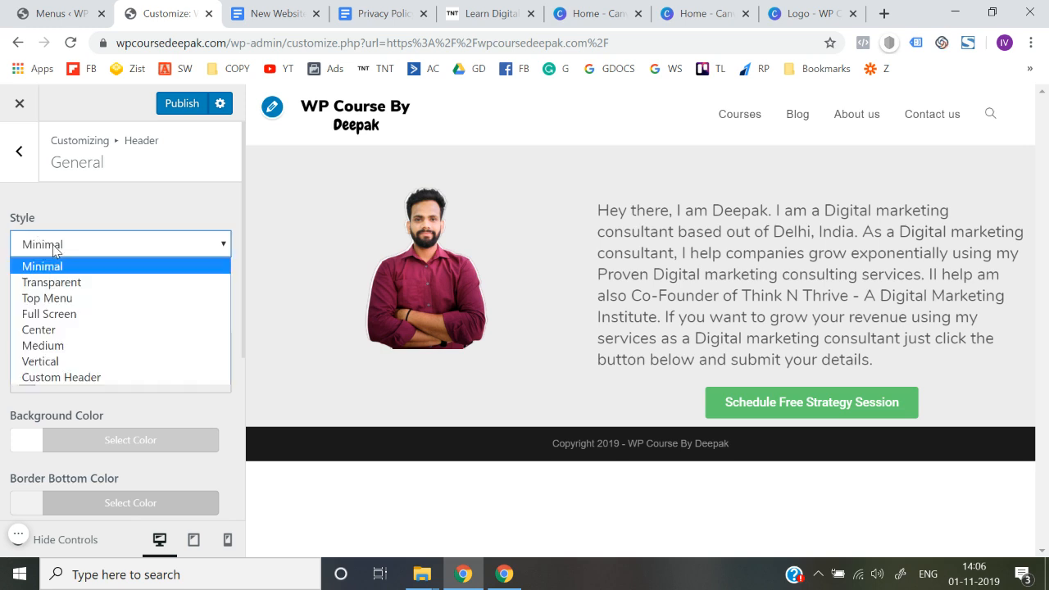
{"action": "left_click", "coordinate": [62, 298]}
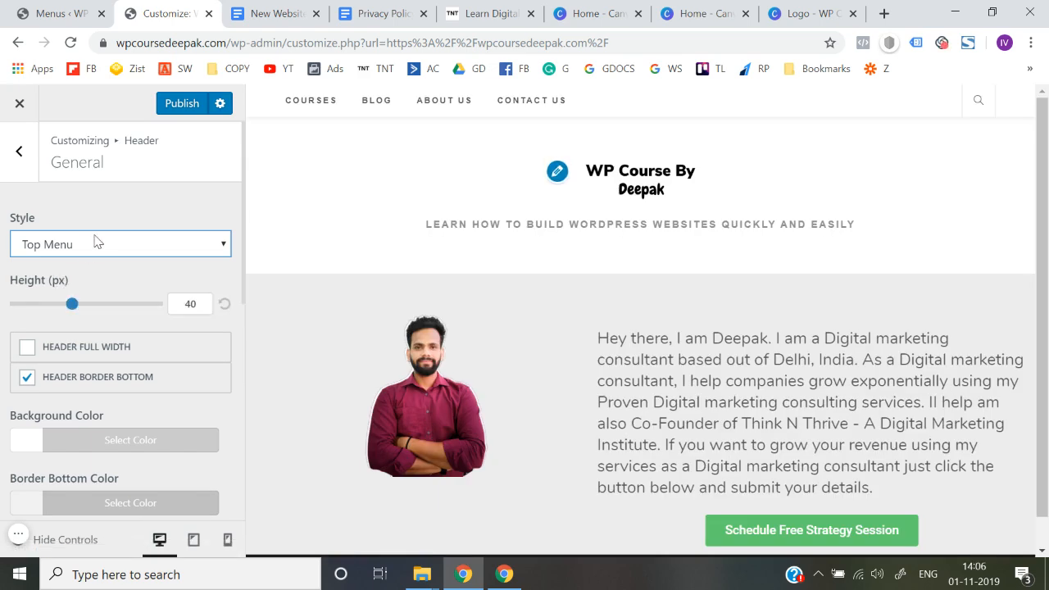
{"action": "left_click", "coordinate": [94, 244]}
{"action": "left_click", "coordinate": [80, 313]}
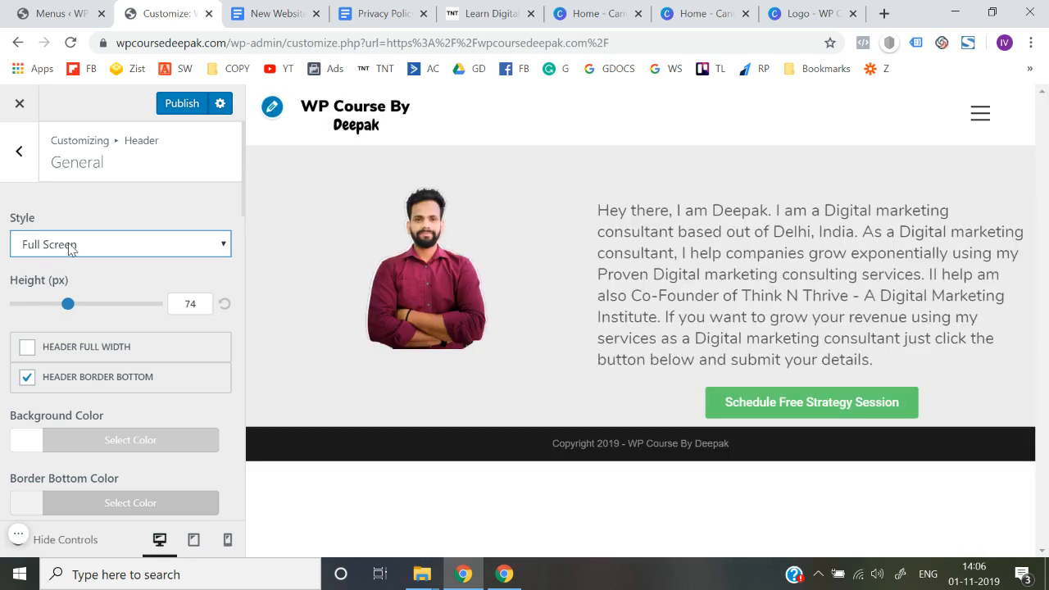
Step: Preview the header with the Center style and with the Medium style
{"action": "left_click", "coordinate": [70, 250]}
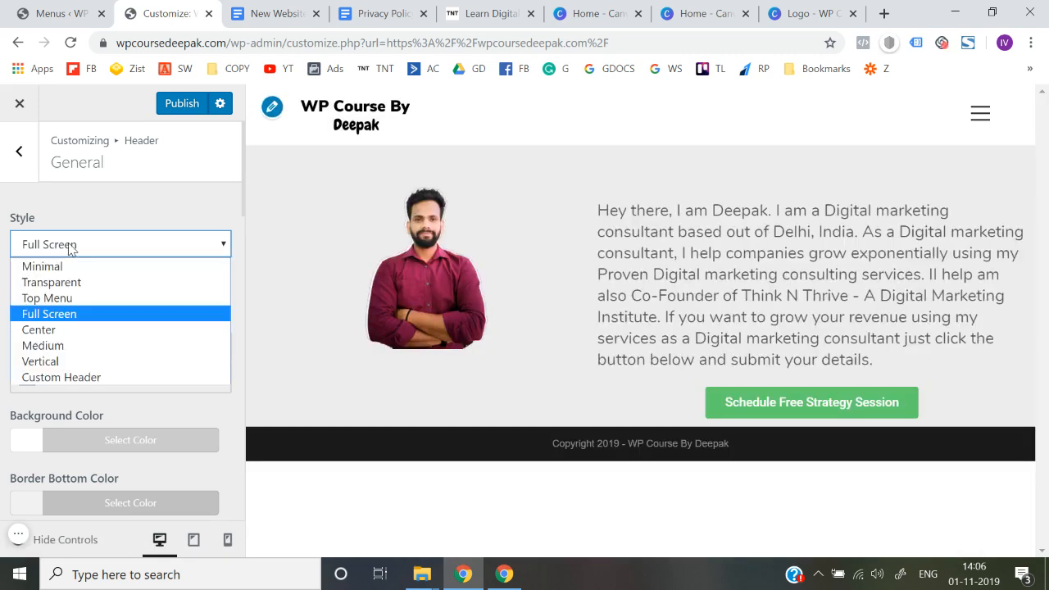
{"action": "left_click", "coordinate": [52, 332]}
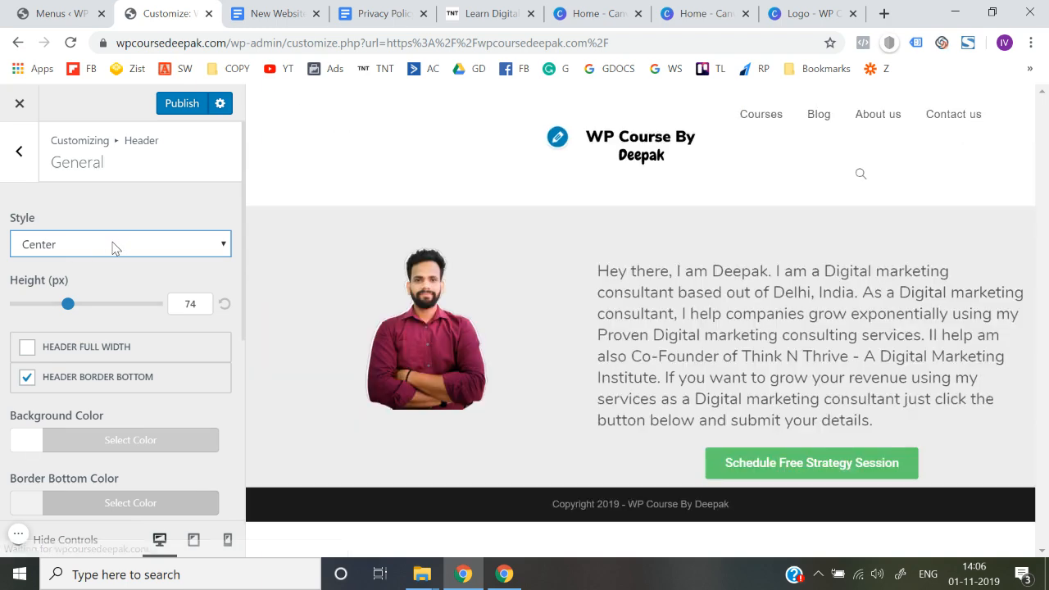
{"action": "left_click", "coordinate": [115, 246]}
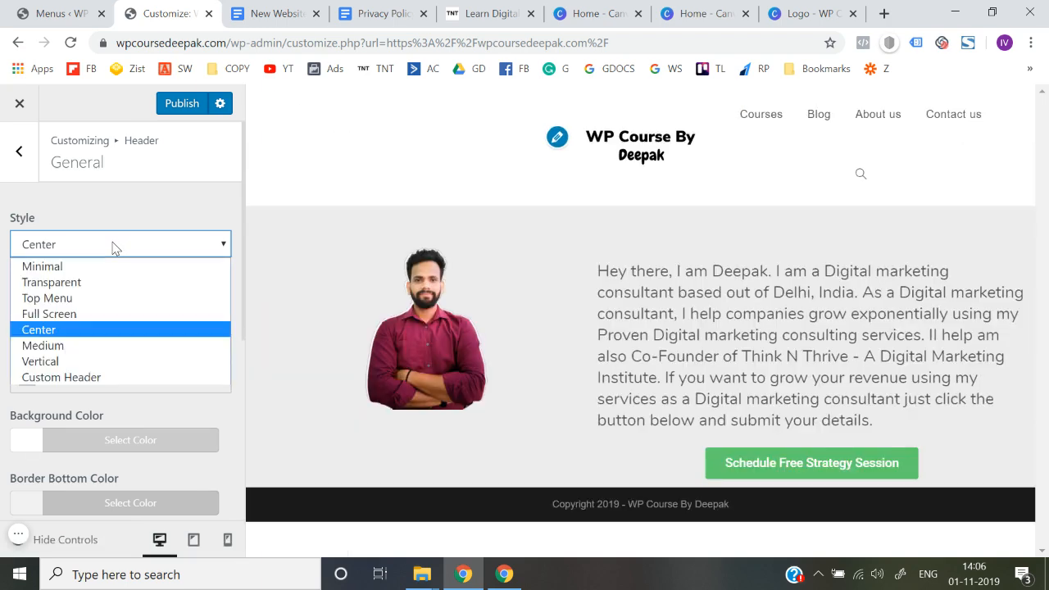
{"action": "left_click", "coordinate": [77, 346]}
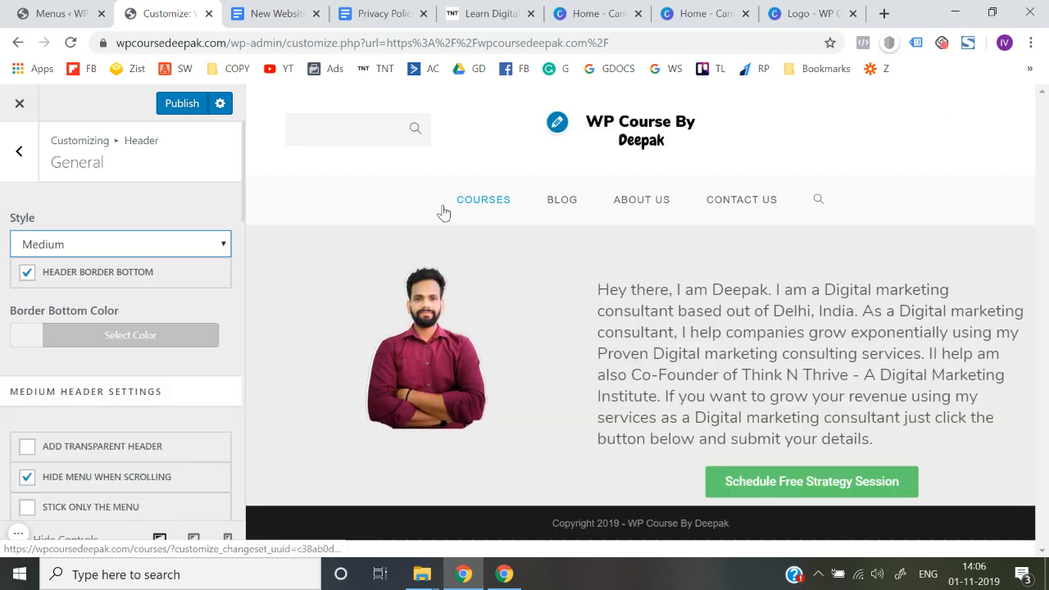
Step: Set the header style to Minimal and publish the customizer changes
{"action": "left_click", "coordinate": [96, 246]}
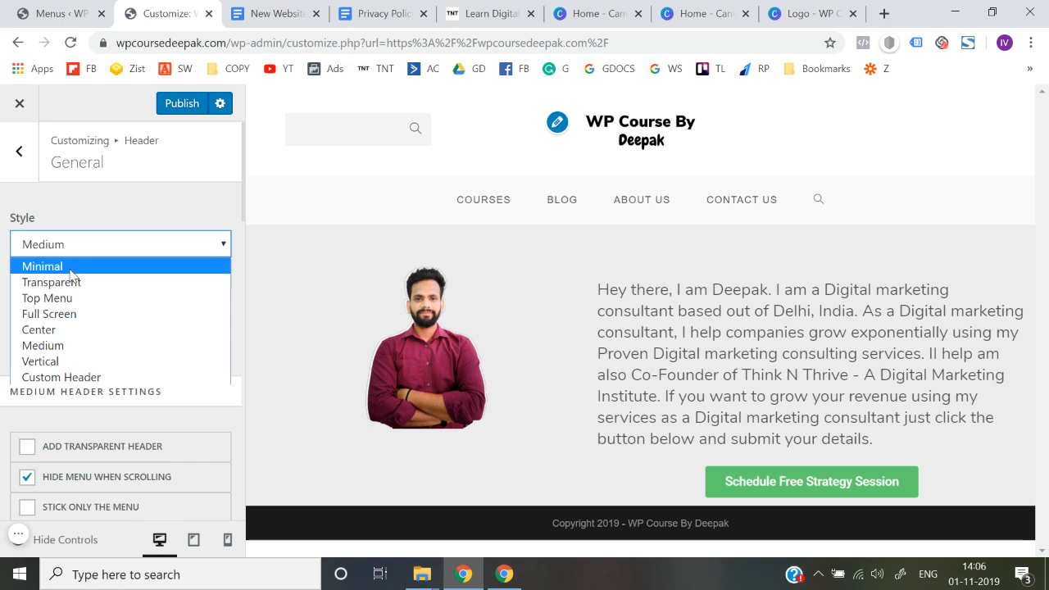
{"action": "left_click", "coordinate": [70, 269]}
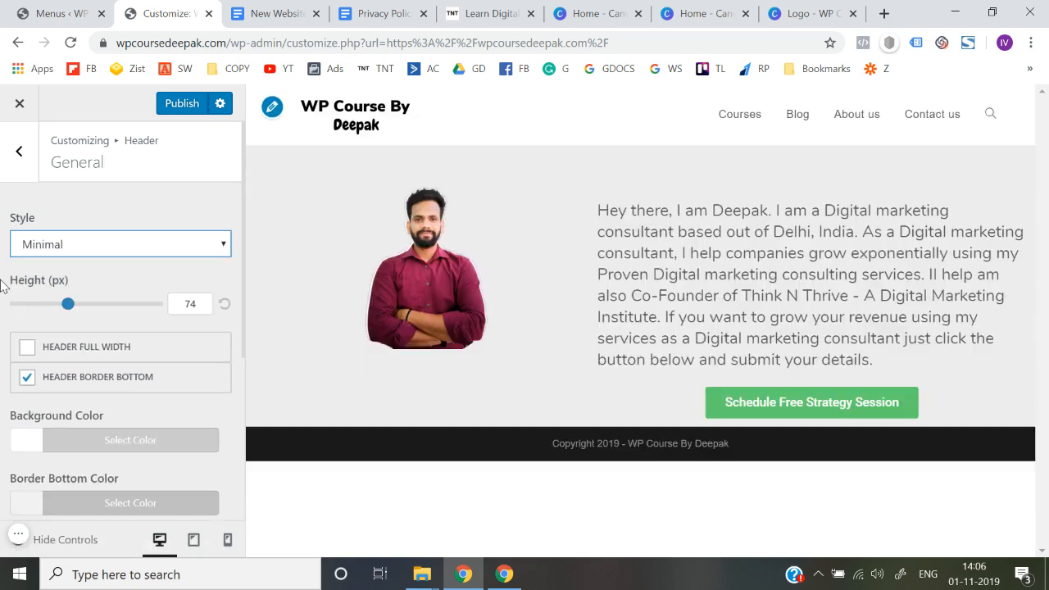
{"action": "left_click", "coordinate": [178, 104]}
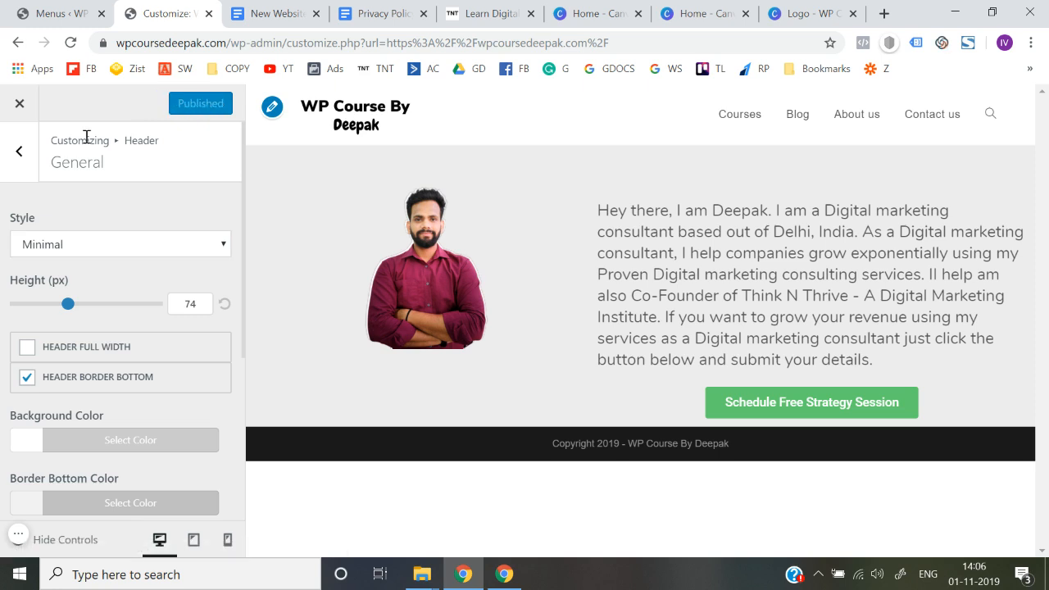
Step: Review the header section and its general settings once more, and return to the main customizer options
{"action": "left_click", "coordinate": [18, 155]}
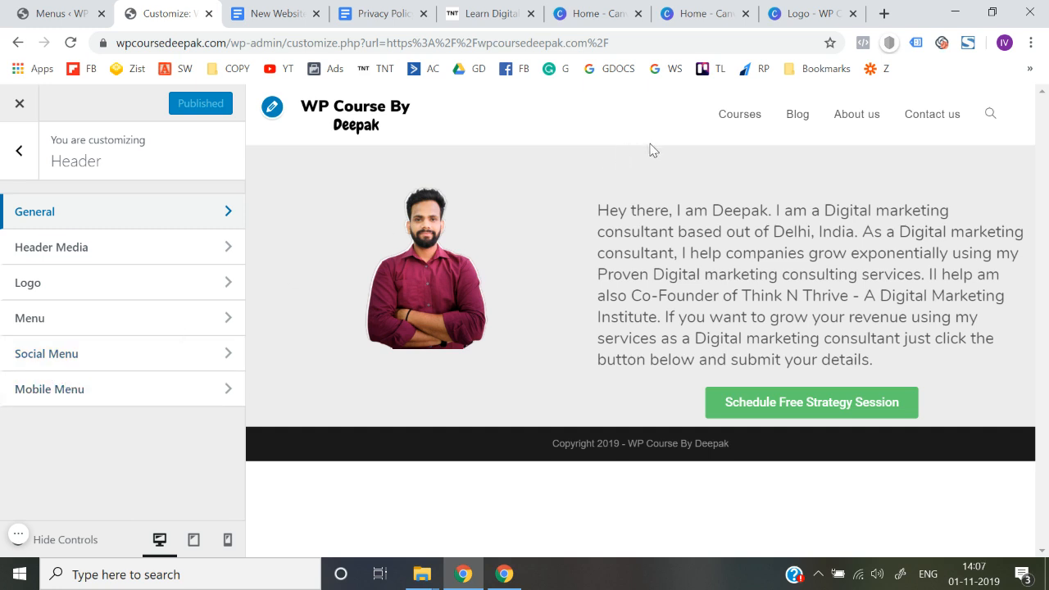
{"action": "left_click", "coordinate": [4, 166]}
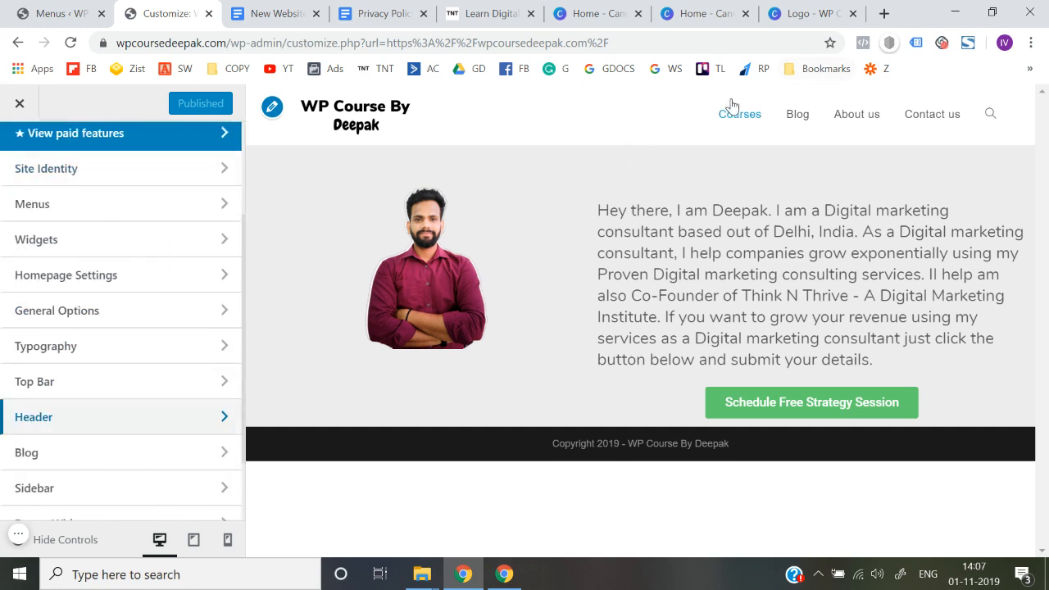
{"action": "left_click", "coordinate": [79, 417]}
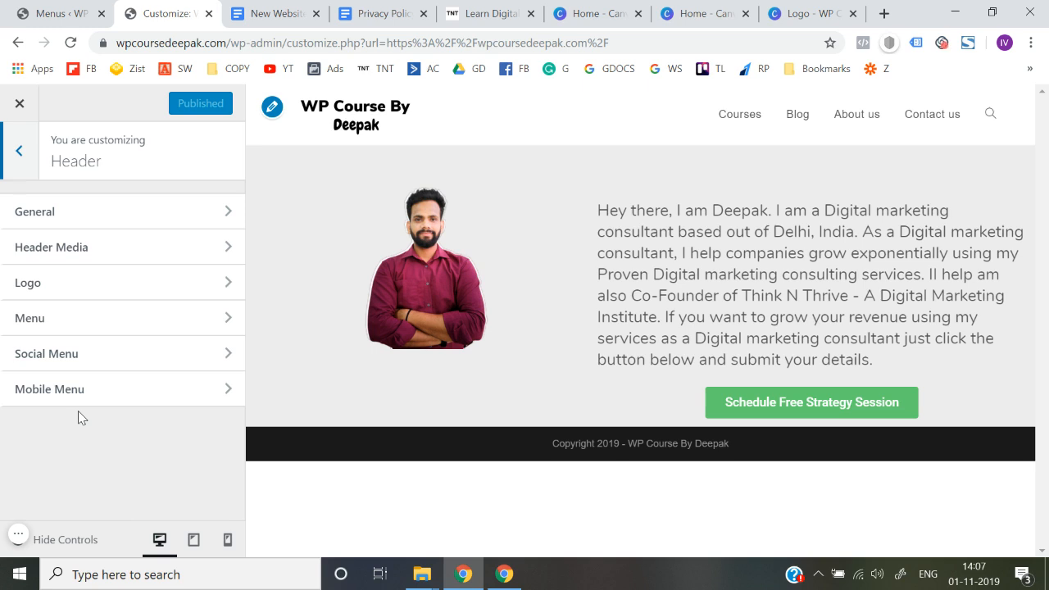
{"action": "left_click", "coordinate": [151, 218]}
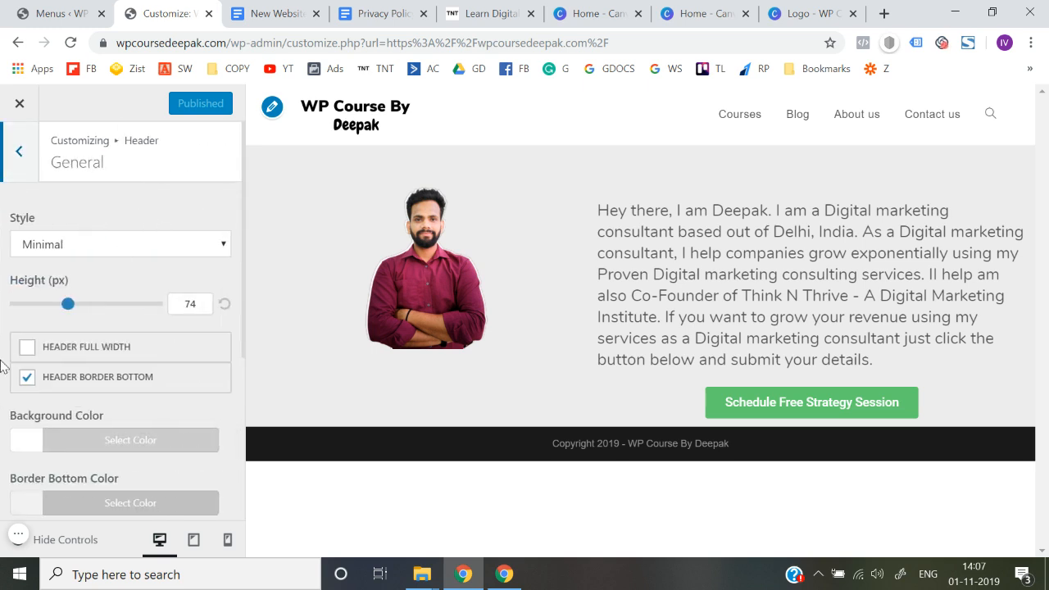
{"action": "scroll", "coordinate": [3, 366], "scroll_direction": "down", "scroll_amount": 3}
{"action": "scroll", "coordinate": [4, 366], "scroll_direction": "up", "scroll_amount": 4}
{"action": "left_click", "coordinate": [18, 152]}
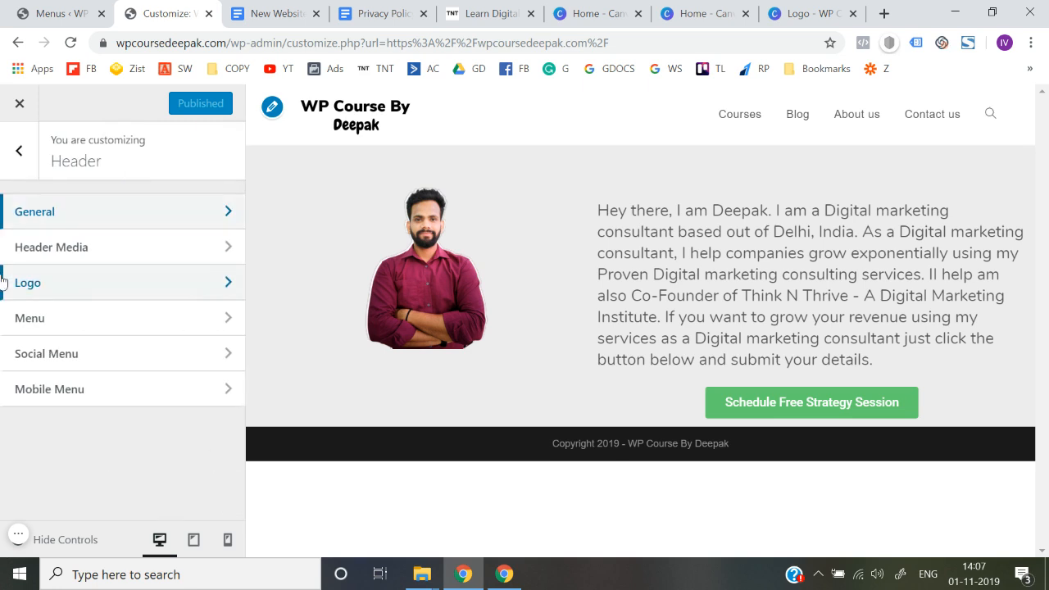
{"action": "left_click", "coordinate": [19, 149]}
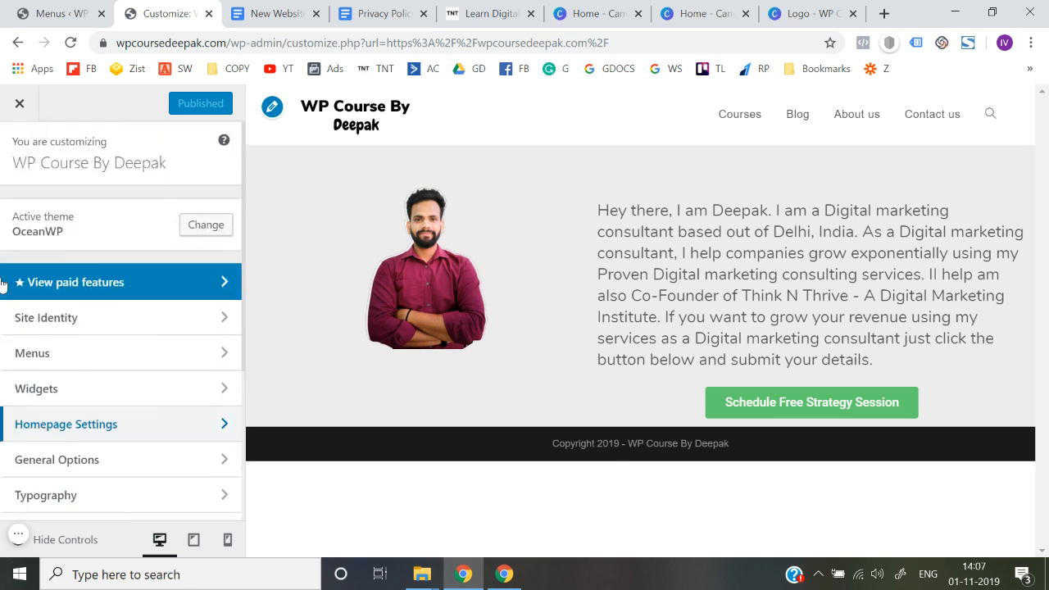
Step: Open General Settings within the General Options and look through the layout, page and OpenGraph settings
{"action": "scroll", "coordinate": [70, 356], "scroll_direction": "down", "scroll_amount": 1}
{"action": "scroll", "coordinate": [123, 373], "scroll_direction": "down", "scroll_amount": 2}
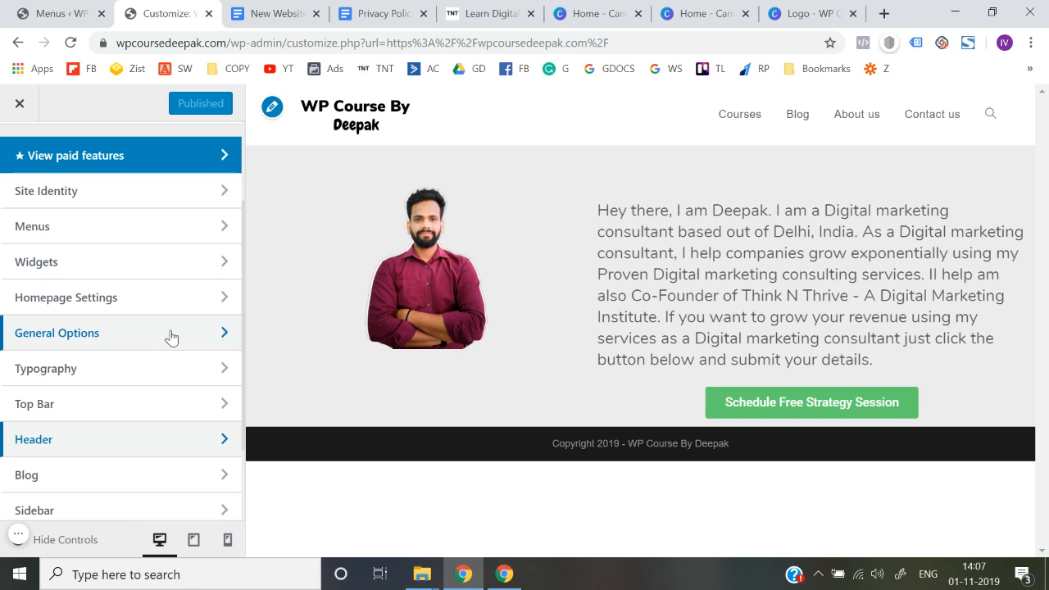
{"action": "left_click", "coordinate": [171, 336]}
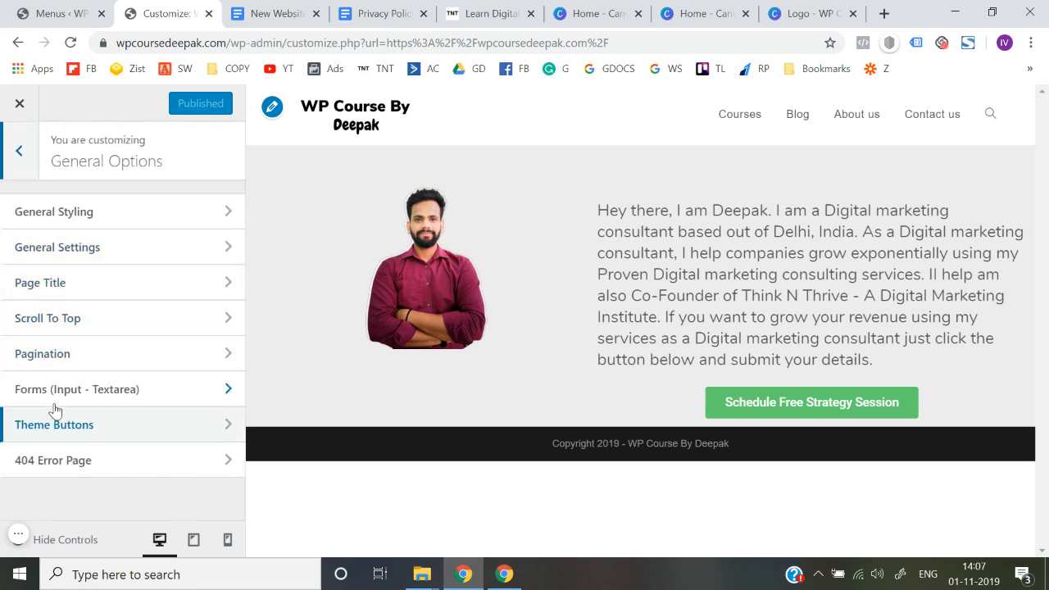
{"action": "left_click", "coordinate": [113, 258]}
{"action": "scroll", "coordinate": [3, 350], "scroll_direction": "down", "scroll_amount": 2}
{"action": "scroll", "coordinate": [3, 351], "scroll_direction": "down", "scroll_amount": 10}
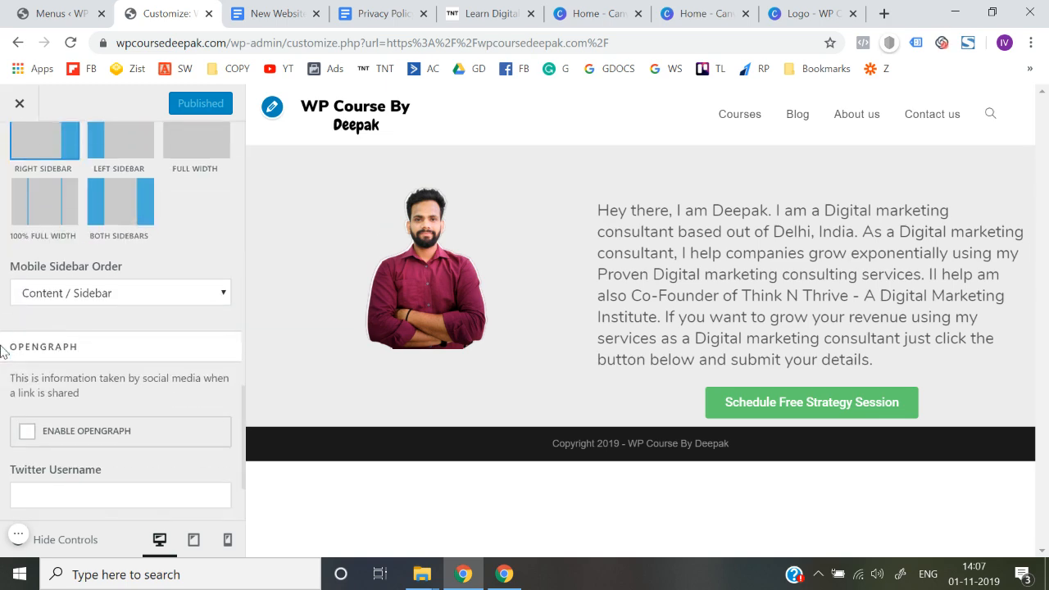
{"action": "scroll", "coordinate": [3, 351], "scroll_direction": "down", "scroll_amount": 2}
{"action": "scroll", "coordinate": [4, 344], "scroll_direction": "up", "scroll_amount": 12}
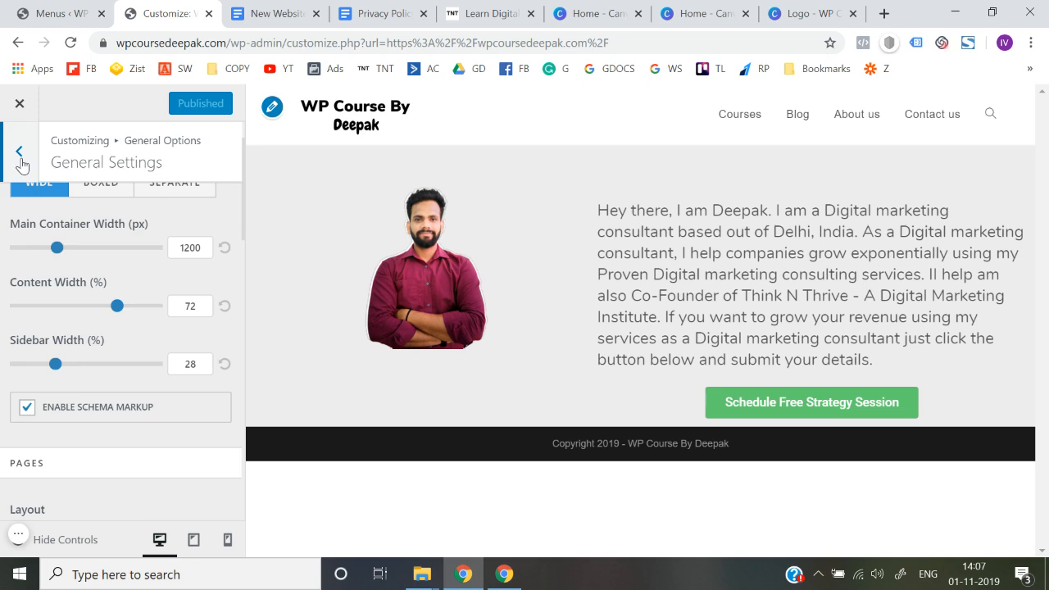
Step: Look through the General Styling options for site background and link colors, and return to the main customizer options
{"action": "left_click", "coordinate": [21, 165]}
{"action": "left_click", "coordinate": [19, 217]}
{"action": "scroll", "coordinate": [3, 373], "scroll_direction": "down", "scroll_amount": 1}
{"action": "scroll", "coordinate": [2, 373], "scroll_direction": "down", "scroll_amount": 4}
{"action": "scroll", "coordinate": [2, 373], "scroll_direction": "up", "scroll_amount": 5}
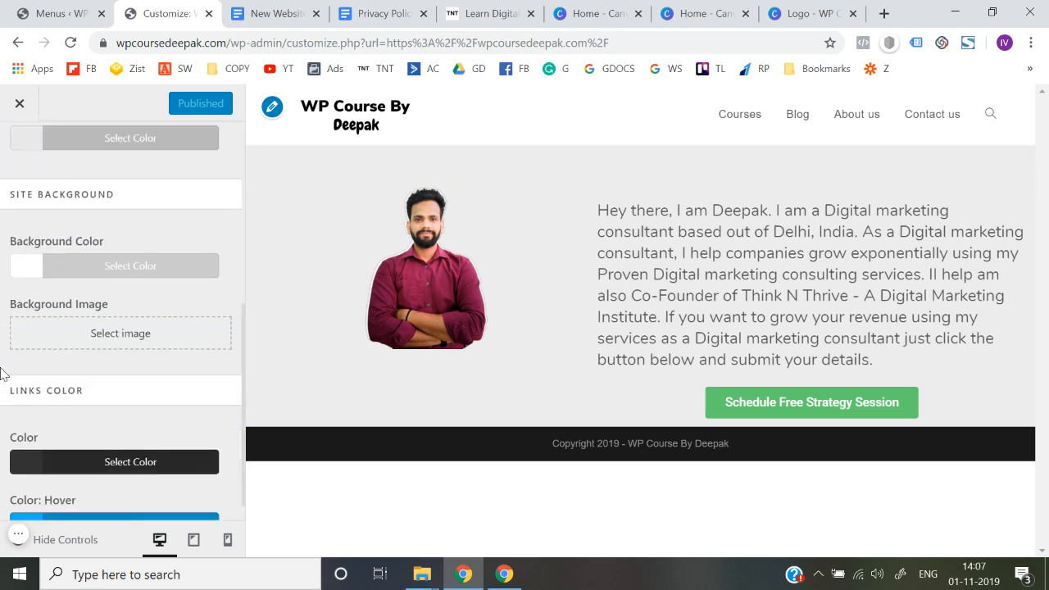
{"action": "left_click", "coordinate": [22, 155]}
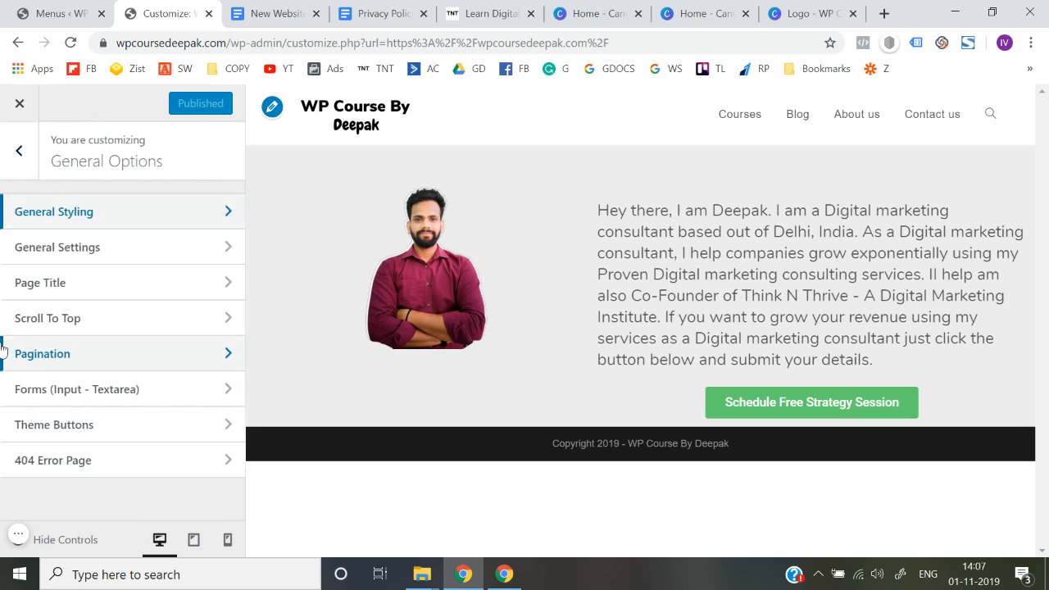
{"action": "left_click", "coordinate": [20, 159]}
Step: Open the Typography section and look through the site elements it covers
{"action": "scroll", "coordinate": [44, 335], "scroll_direction": "down", "scroll_amount": 1}
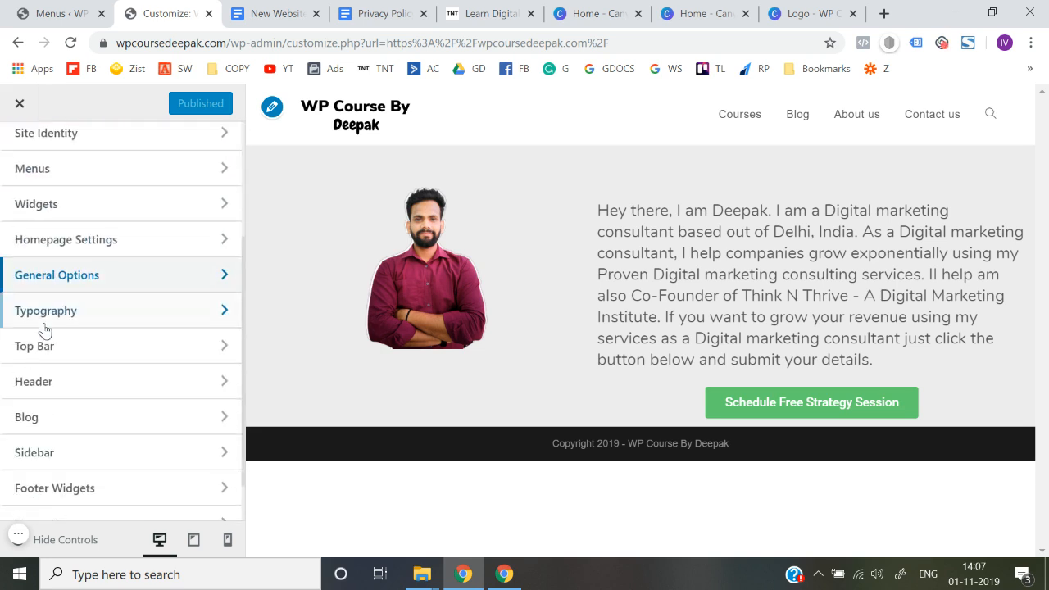
{"action": "scroll", "coordinate": [59, 325], "scroll_direction": "up", "scroll_amount": 2}
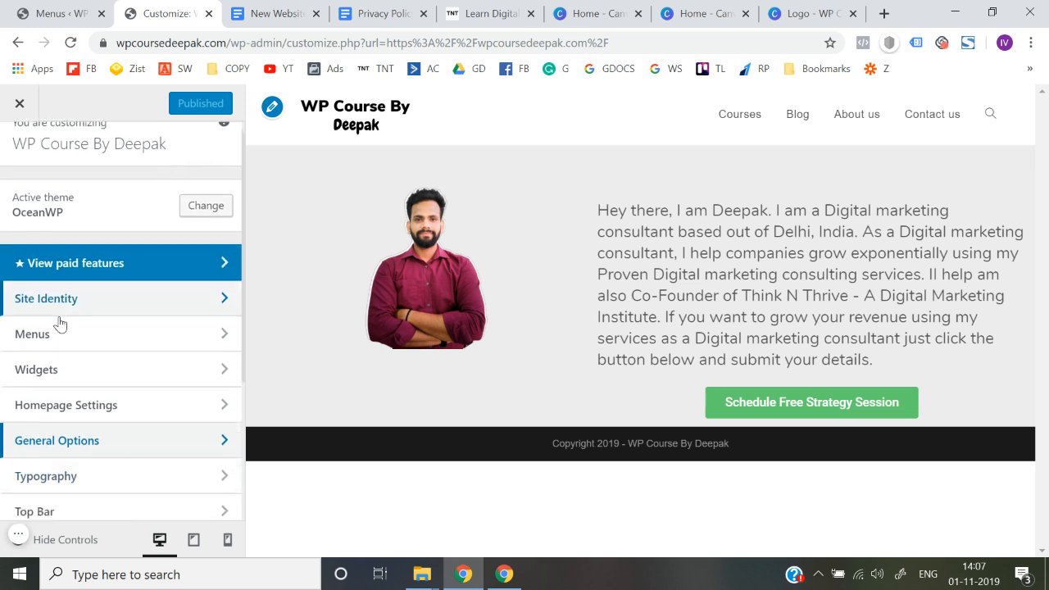
{"action": "scroll", "coordinate": [115, 314], "scroll_direction": "down", "scroll_amount": 2}
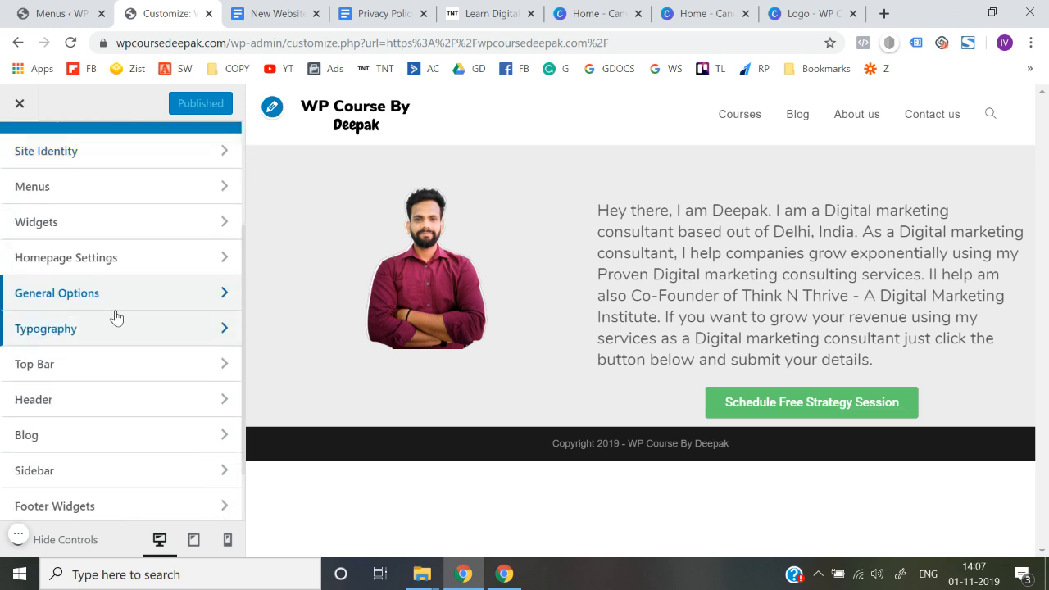
{"action": "left_click", "coordinate": [74, 337]}
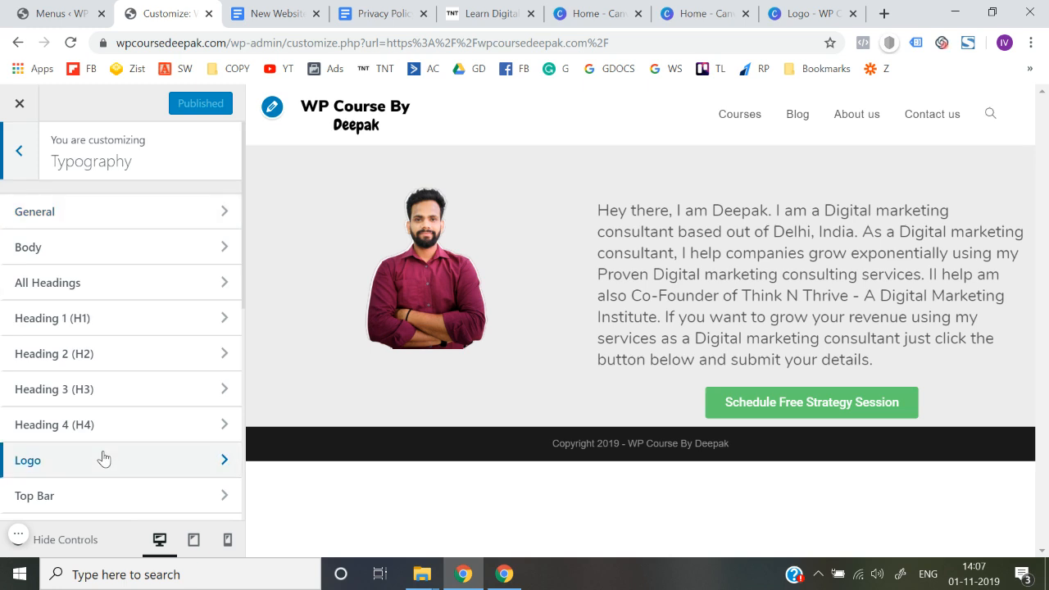
{"action": "scroll", "coordinate": [104, 459], "scroll_direction": "down", "scroll_amount": 2}
{"action": "scroll", "coordinate": [123, 381], "scroll_direction": "down", "scroll_amount": 3}
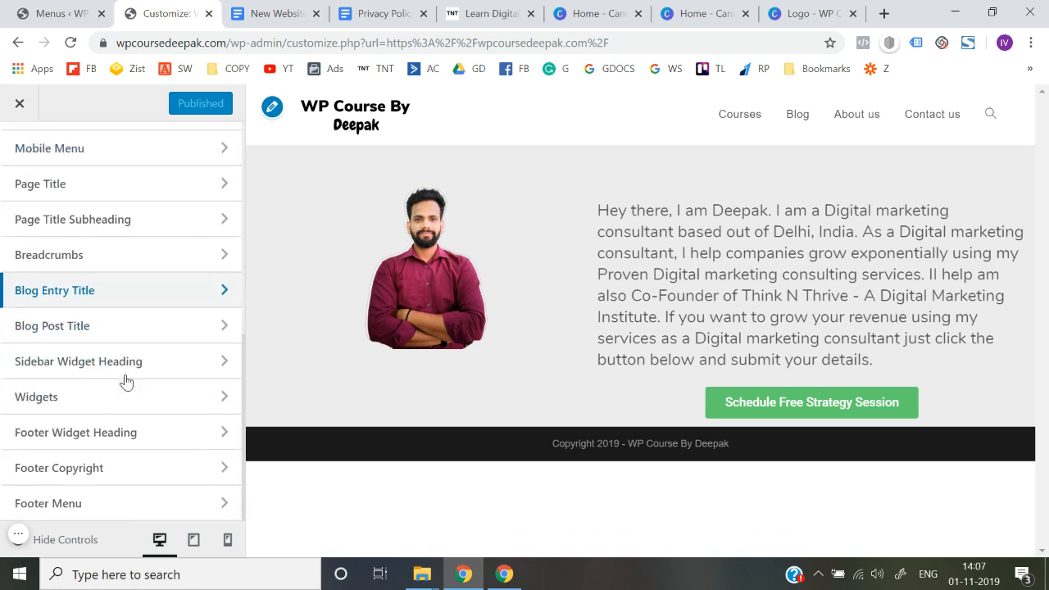
Step: Open the Main Menu typography settings and set the font family to Nunito
{"action": "scroll", "coordinate": [139, 344], "scroll_direction": "up", "scroll_amount": 6}
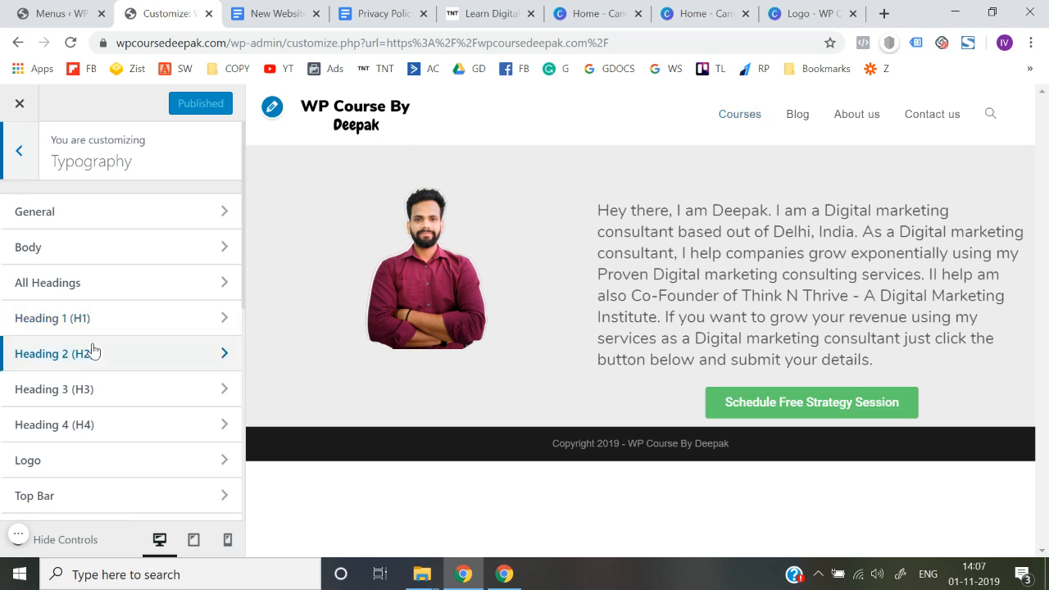
{"action": "scroll", "coordinate": [92, 350], "scroll_direction": "down", "scroll_amount": 3}
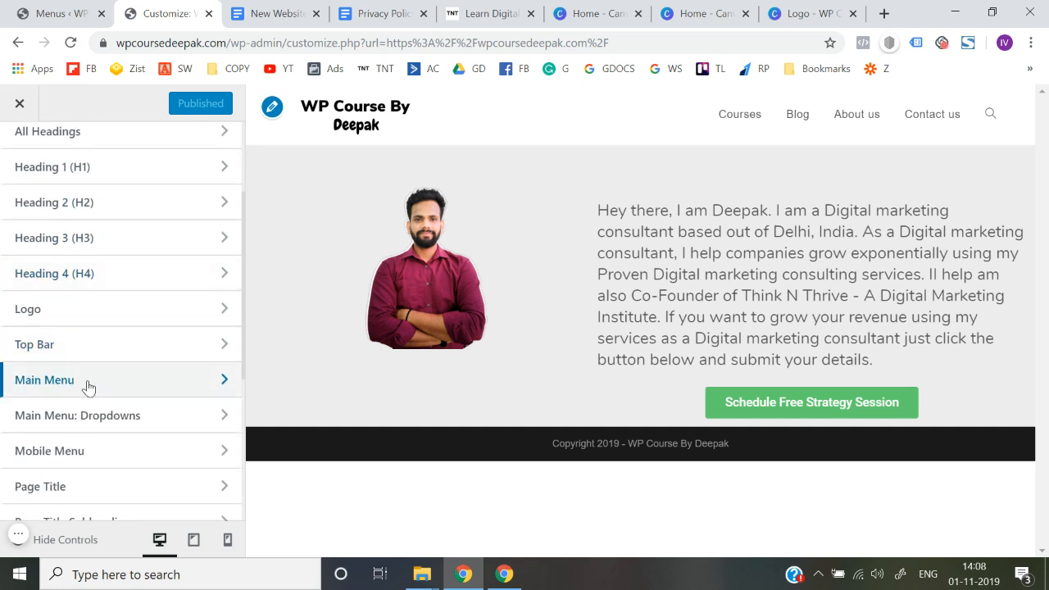
{"action": "left_click", "coordinate": [121, 394]}
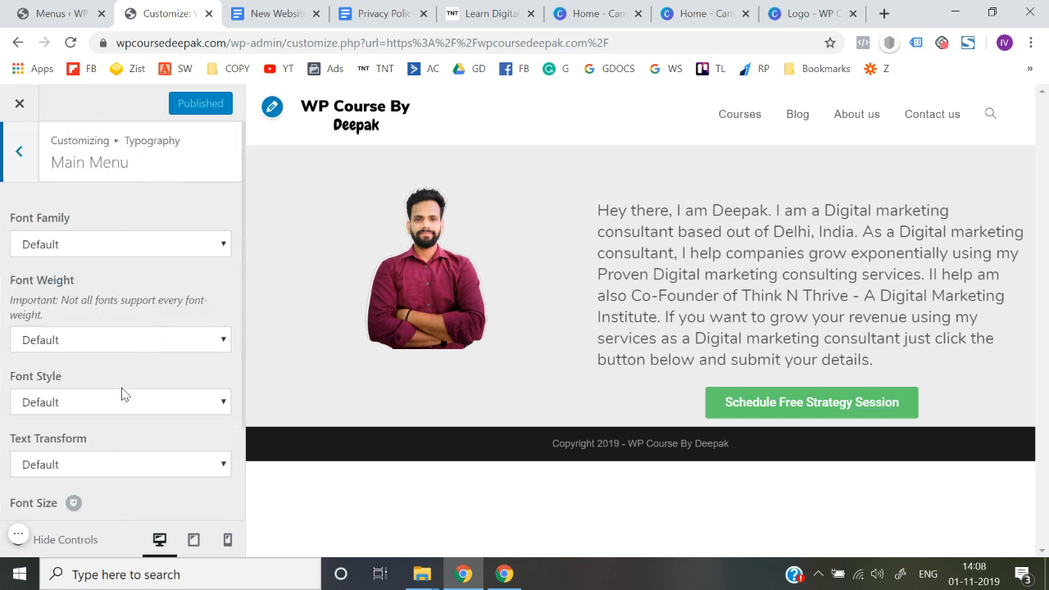
{"action": "scroll", "coordinate": [90, 245], "scroll_direction": "down", "scroll_amount": 1}
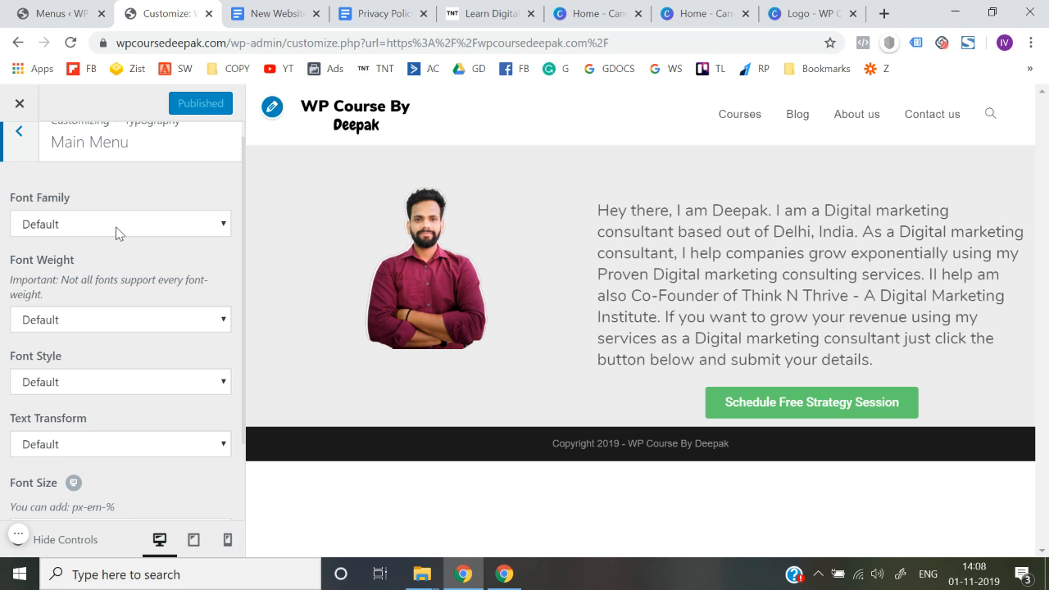
{"action": "left_click", "coordinate": [117, 226]}
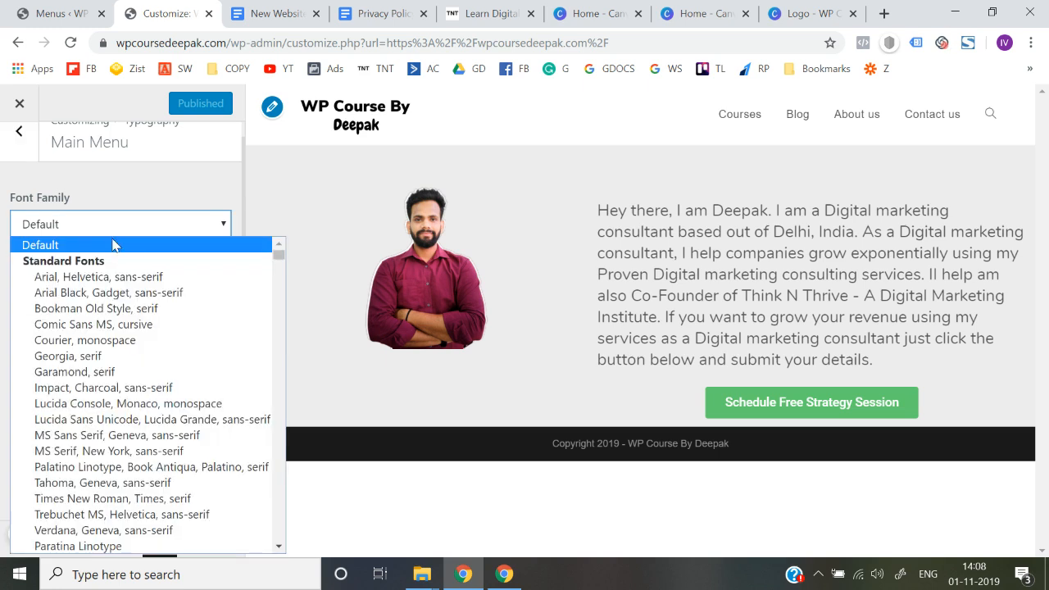
{"action": "type", "text": "nun"}
{"action": "key", "text": "Return"}
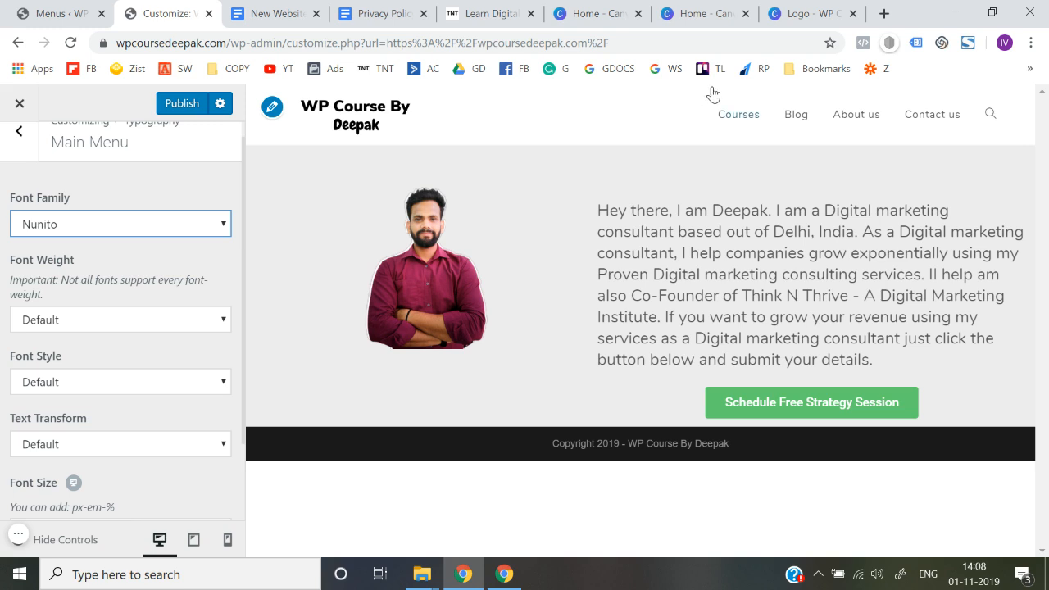
Step: Set the main menu's font style to Normal and its font size to 15px
{"action": "scroll", "coordinate": [4, 358], "scroll_direction": "down", "scroll_amount": 1}
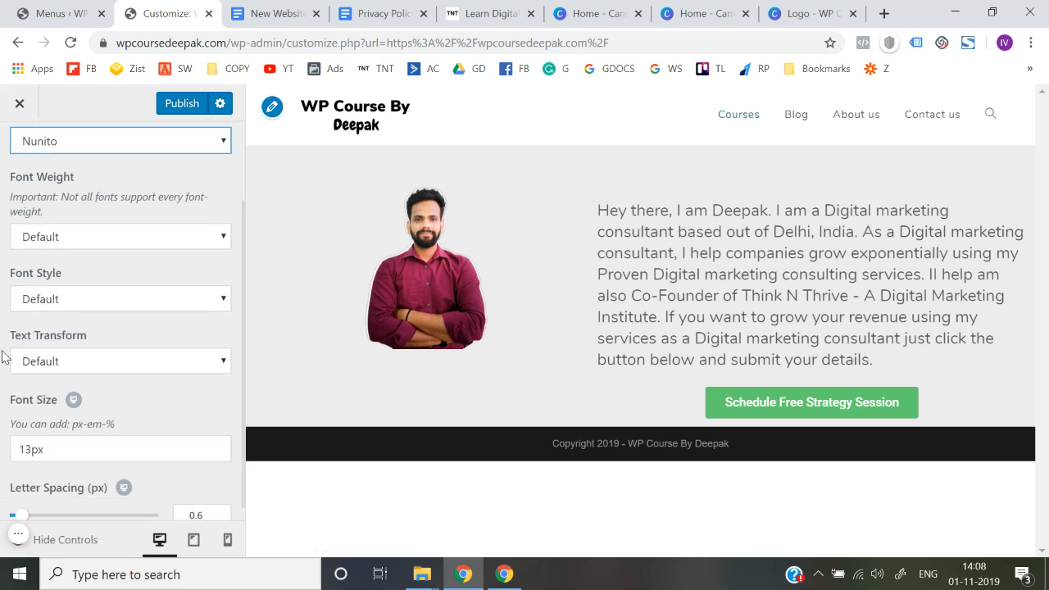
{"action": "left_click", "coordinate": [61, 299]}
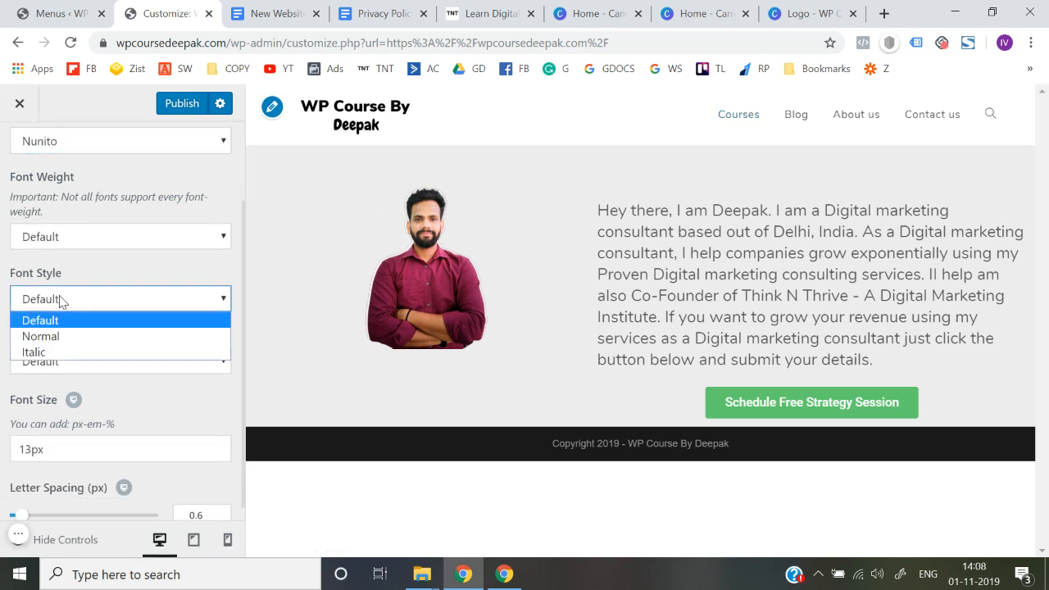
{"action": "left_click", "coordinate": [56, 337]}
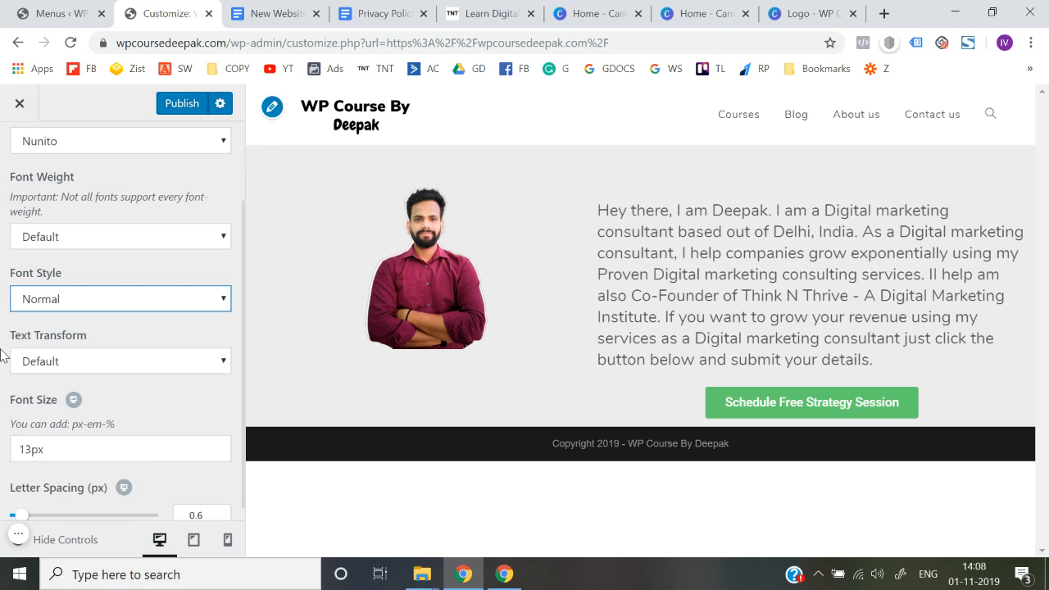
{"action": "scroll", "coordinate": [3, 353], "scroll_direction": "down", "scroll_amount": 1}
{"action": "left_click", "coordinate": [32, 436]}
{"action": "key", "text": "BackSpace"}
{"action": "type", "text": "5"}
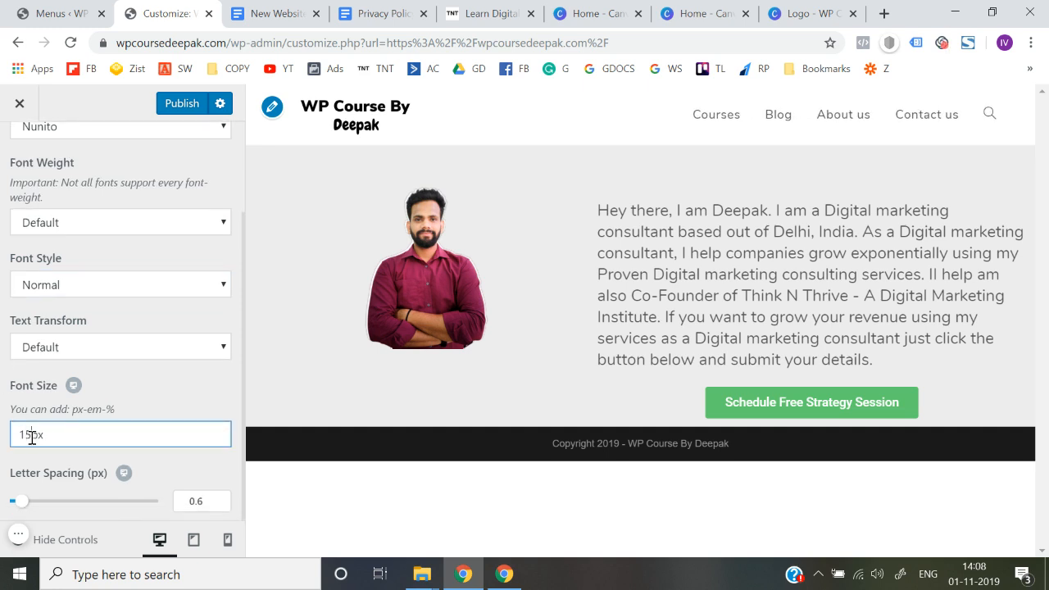
{"action": "left_click", "coordinate": [2, 412]}
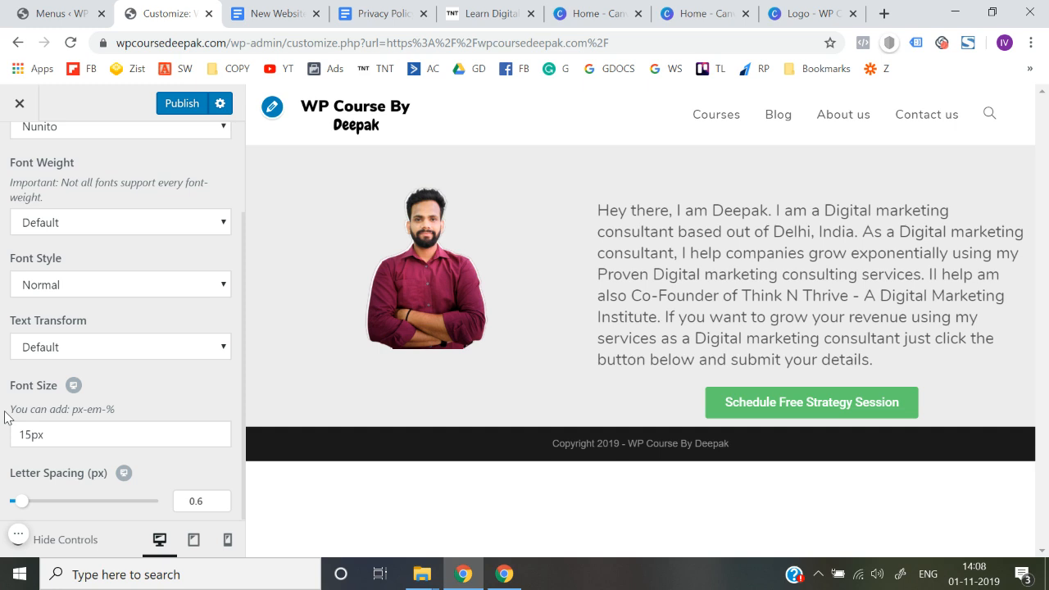
Step: Publish the typography changes and close the customizer to return to the live site
{"action": "scroll", "coordinate": [4, 417], "scroll_direction": "up", "scroll_amount": 3}
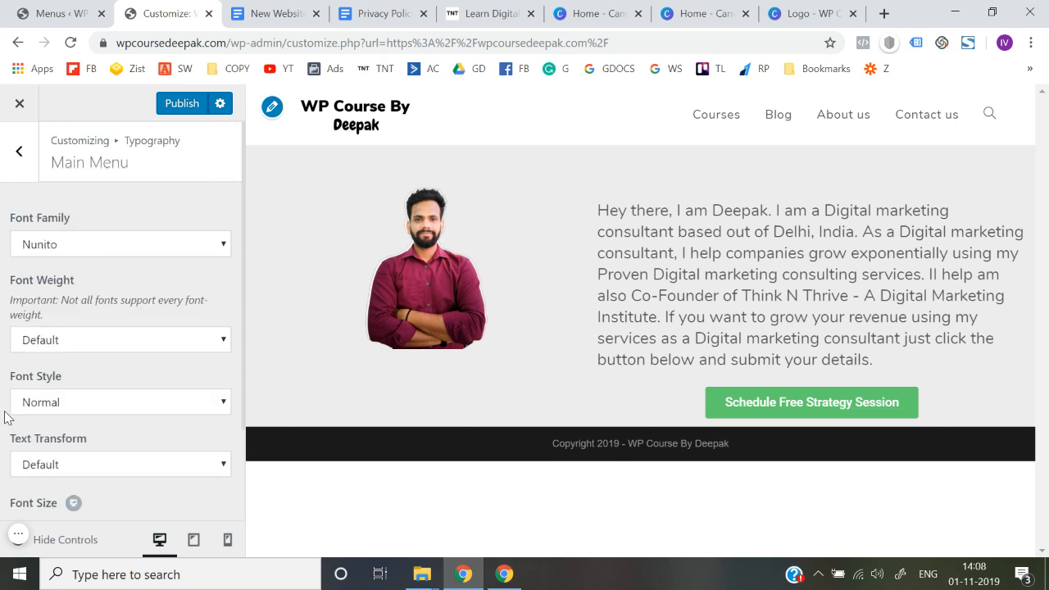
{"action": "left_click", "coordinate": [183, 112]}
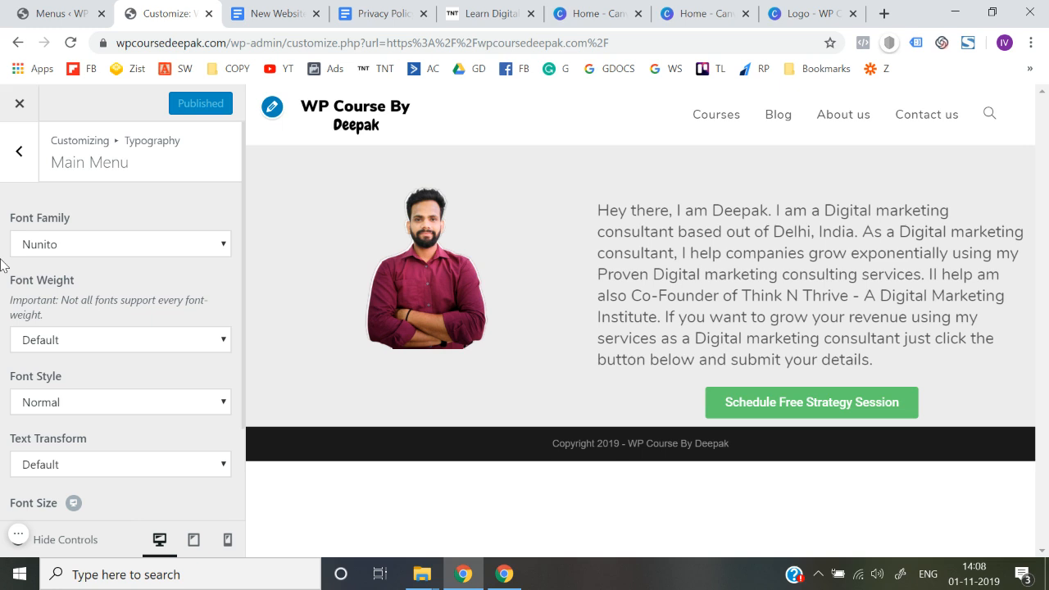
{"action": "left_click", "coordinate": [18, 115]}
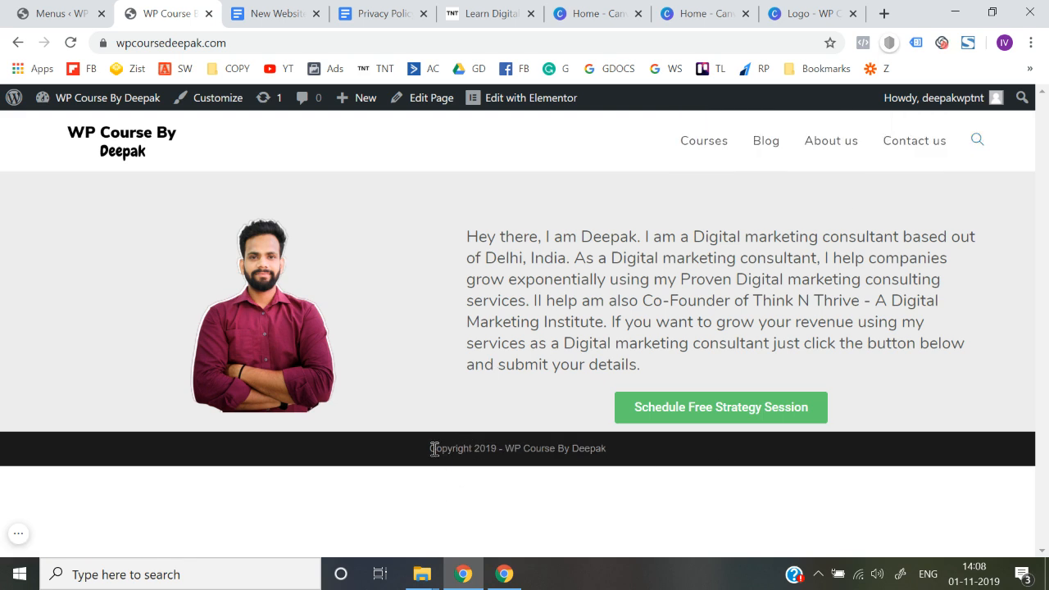
Step: Highlight the copyright line in the site footer to examine it
{"action": "left_click_drag", "start_coordinate": [434, 449], "coordinate": [673, 460]}
{"action": "left_click", "coordinate": [705, 461]}
{"action": "left_click_drag", "start_coordinate": [440, 445], "coordinate": [691, 457]}
{"action": "left_click", "coordinate": [689, 457]}
{"action": "left_click_drag", "start_coordinate": [433, 453], "coordinate": [695, 462]}
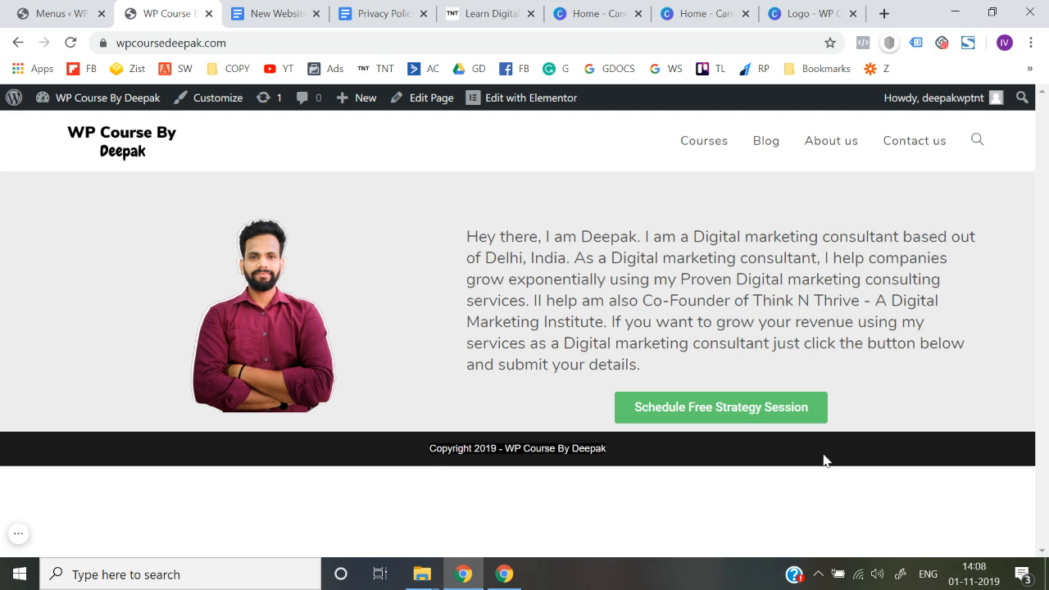
Step: Go to the dashboard, add a new page titled Privacy Policy and publish it
{"action": "mouse_move", "coordinate": [145, 106]}
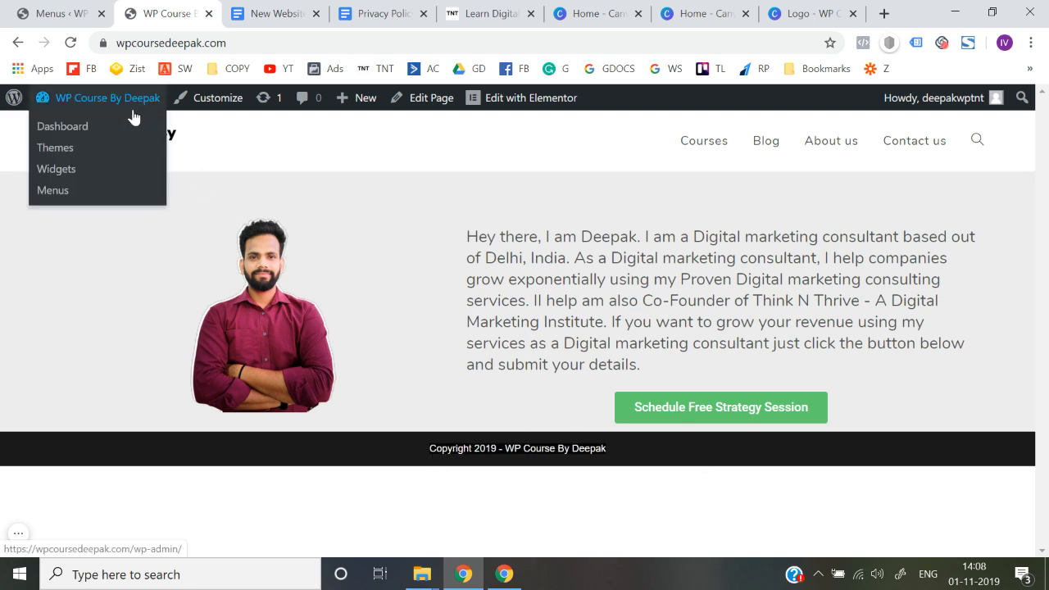
{"action": "left_click", "coordinate": [66, 129]}
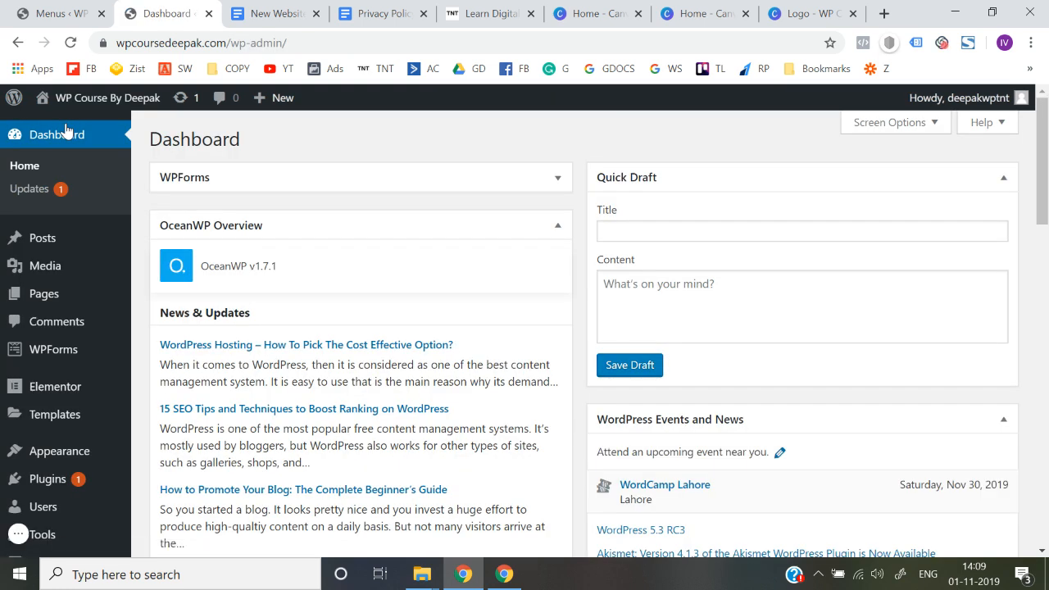
{"action": "mouse_move", "coordinate": [65, 300]}
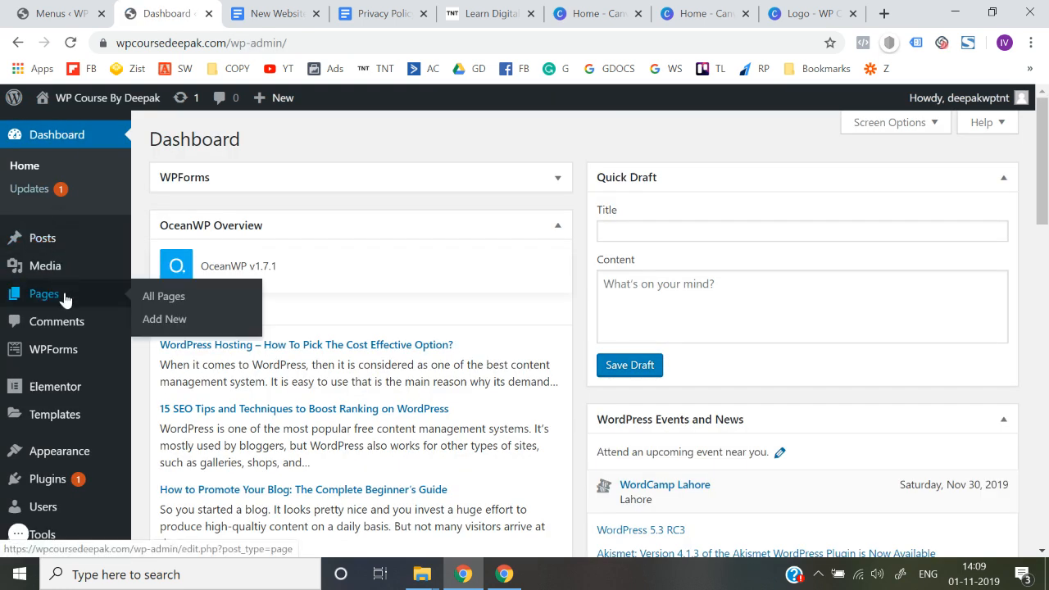
{"action": "left_click", "coordinate": [172, 322]}
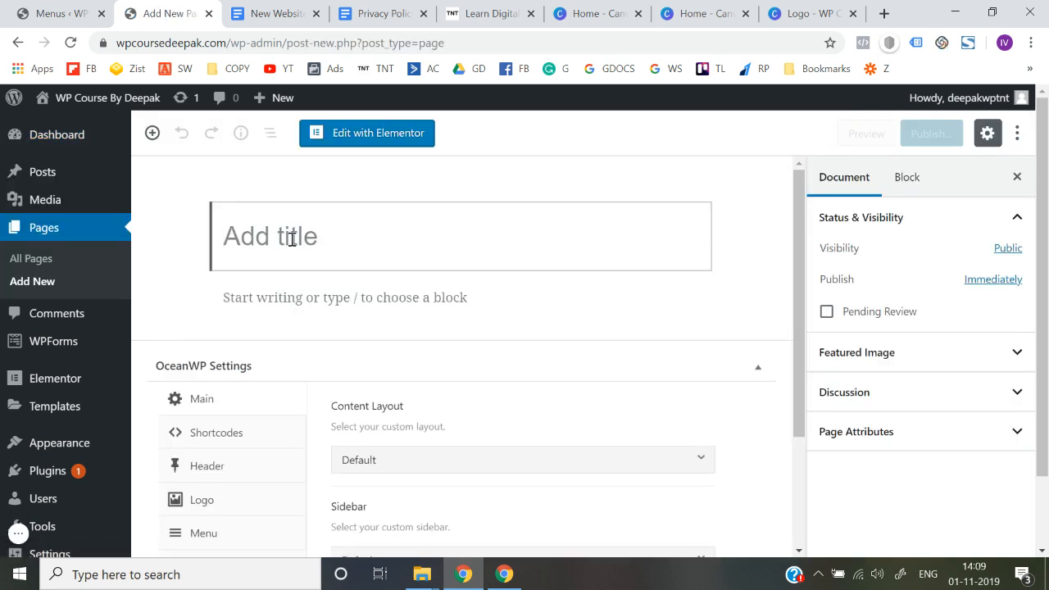
{"action": "type", "text": "Pricay"}
{"action": "key", "text": "BackSpace"}
{"action": "key", "text": "BackSpace"}
{"action": "type", "text": "vacy Policy"}
{"action": "left_click", "coordinate": [927, 136]}
{"action": "left_click", "coordinate": [927, 135]}
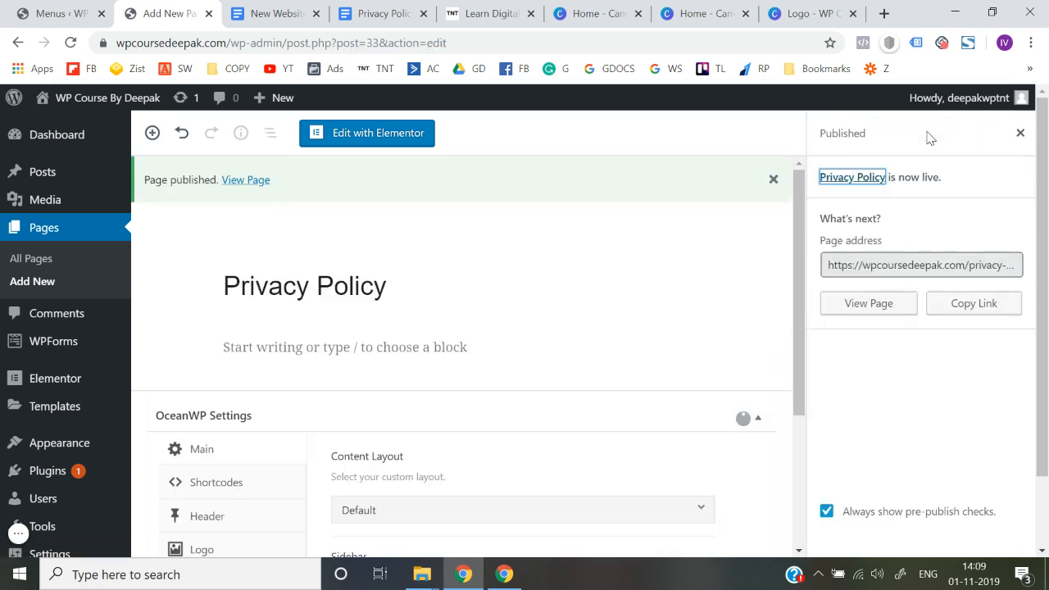
Step: Open the site's menu management and create a new menu named Footer menu
{"action": "scroll", "coordinate": [126, 335], "scroll_direction": "down", "scroll_amount": 1}
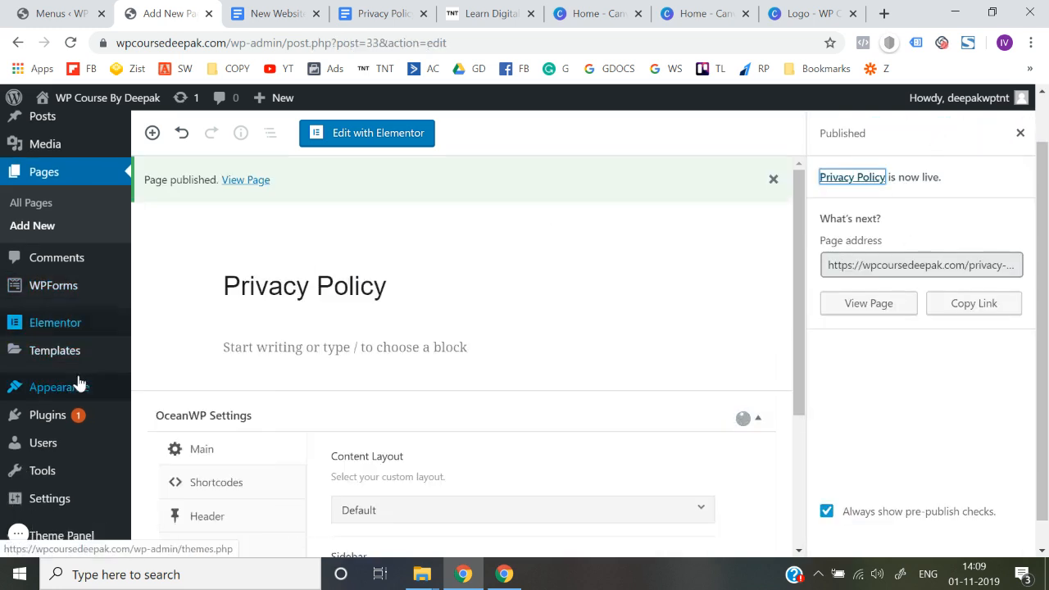
{"action": "mouse_move", "coordinate": [80, 386]}
{"action": "left_click", "coordinate": [168, 459]}
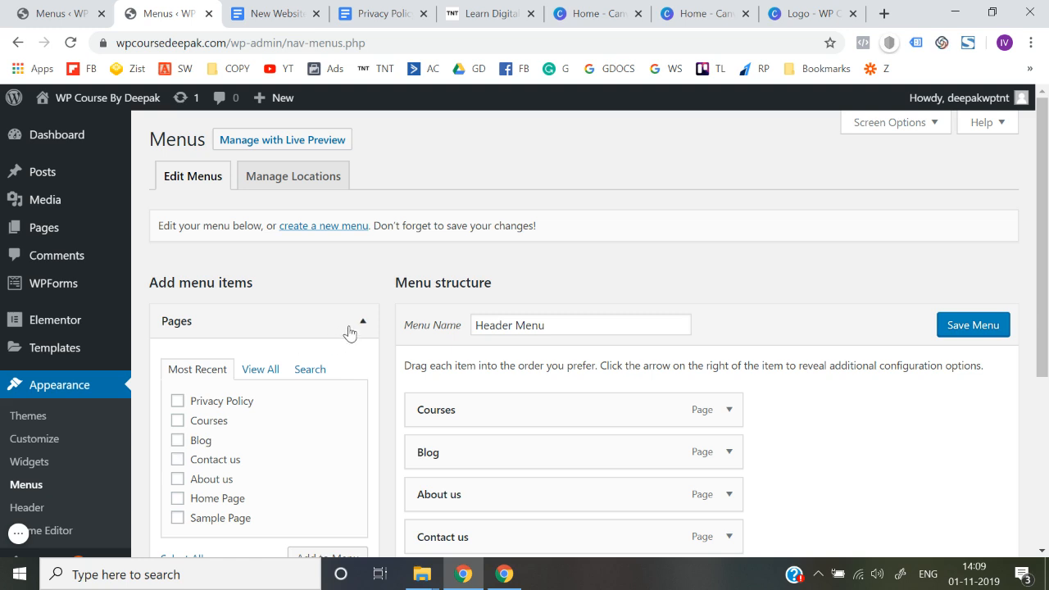
{"action": "left_click", "coordinate": [322, 233]}
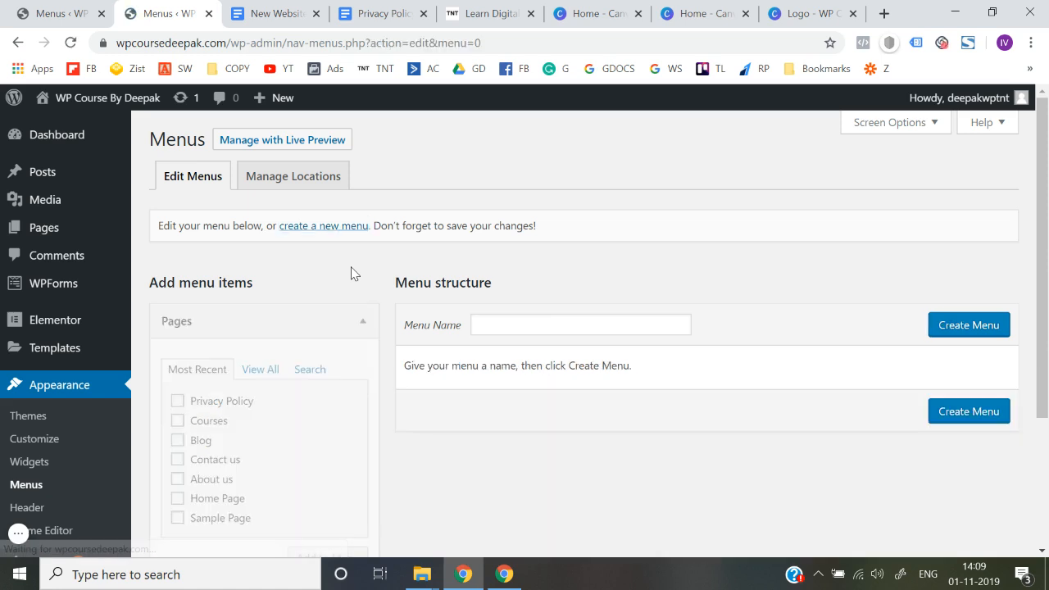
{"action": "left_click", "coordinate": [500, 318]}
{"action": "type", "text": "Footer"}
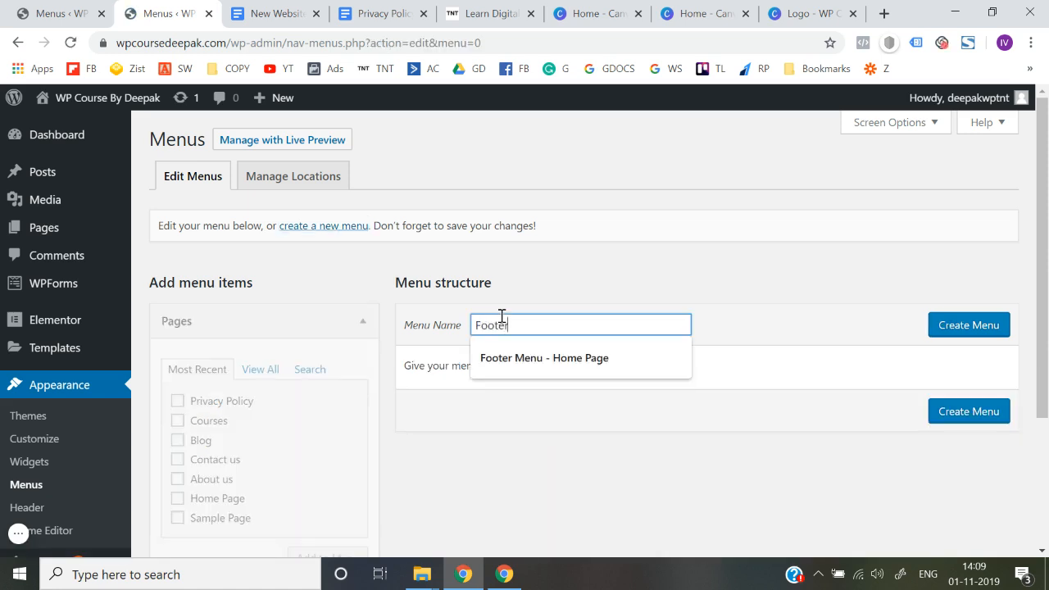
{"action": "type", "text": " menu"}
{"action": "key", "text": "Tab"}
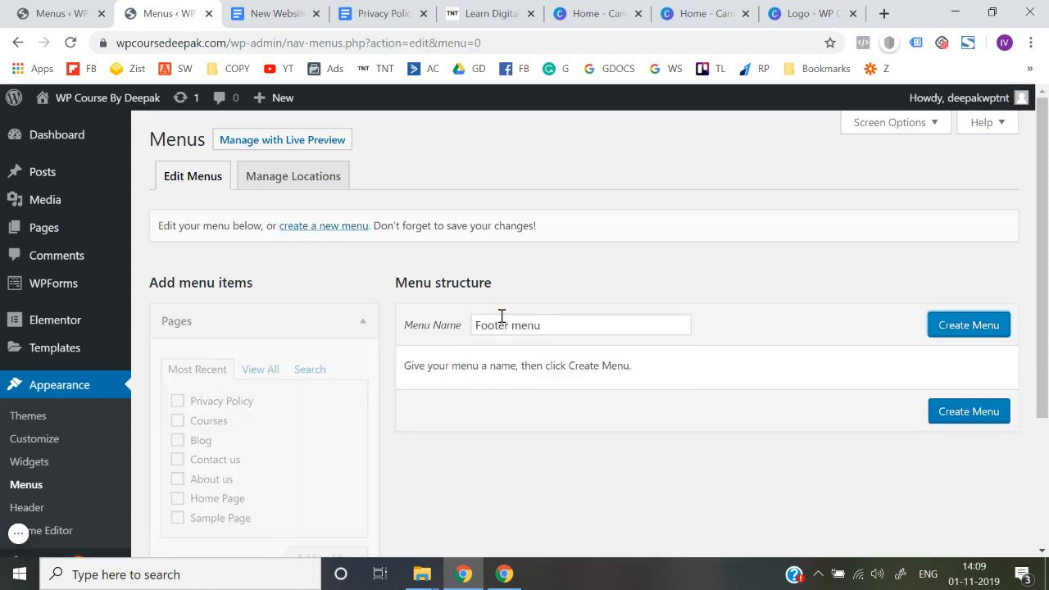
{"action": "left_click", "coordinate": [967, 326]}
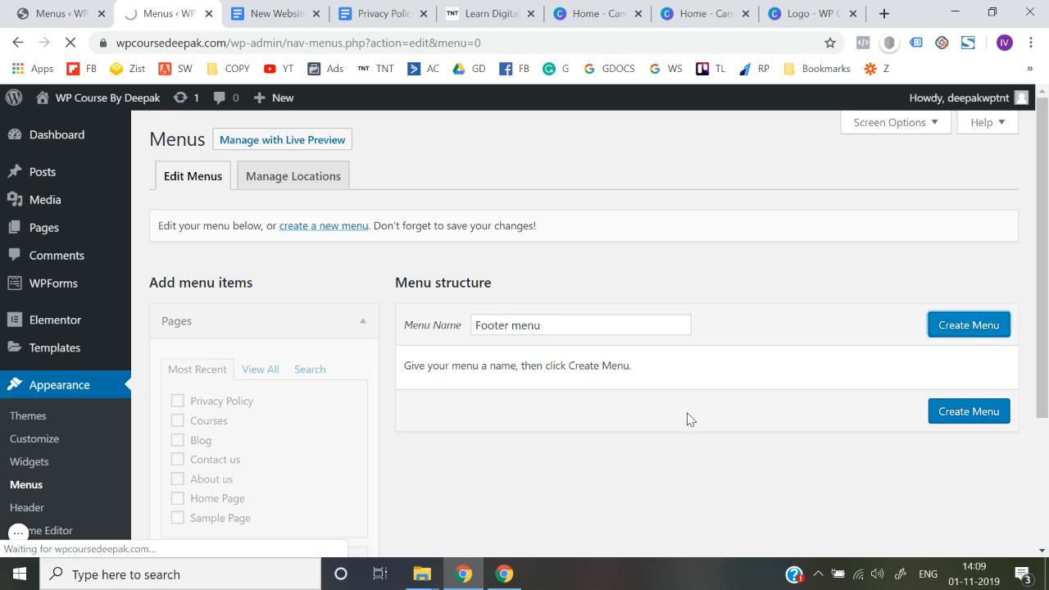
Step: Add the Privacy Policy page to the footer menu, assign the menu to the Footer location and save it
{"action": "scroll", "coordinate": [689, 418], "scroll_direction": "down", "scroll_amount": 2}
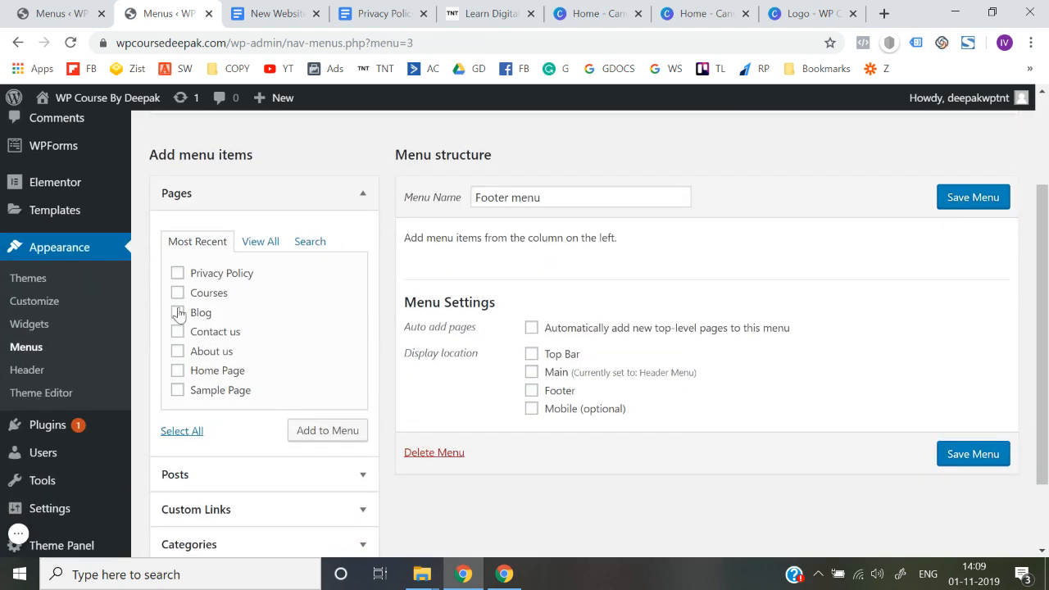
{"action": "left_click", "coordinate": [177, 273]}
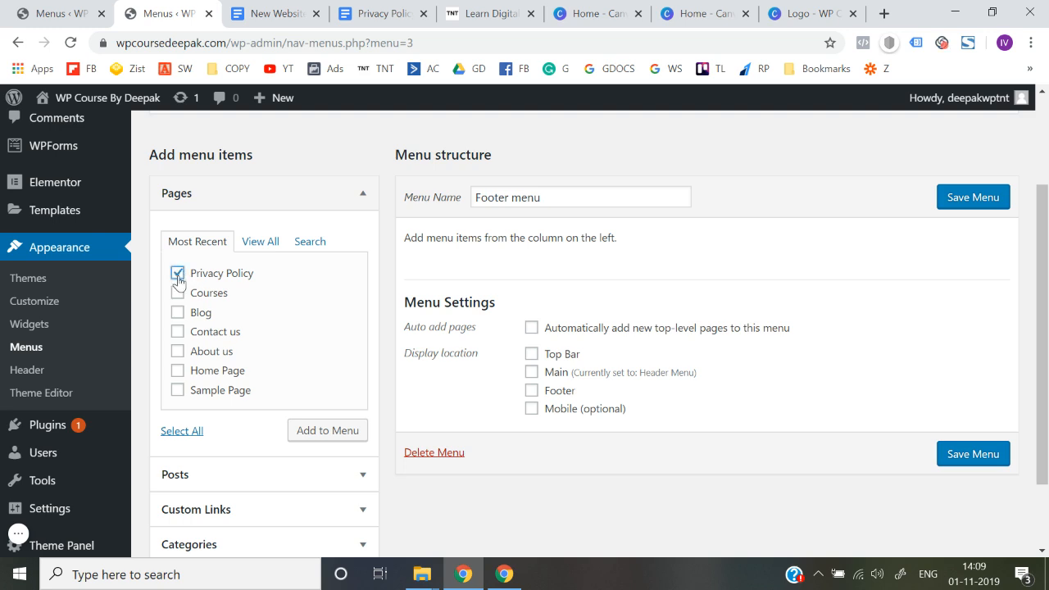
{"action": "left_click", "coordinate": [306, 432]}
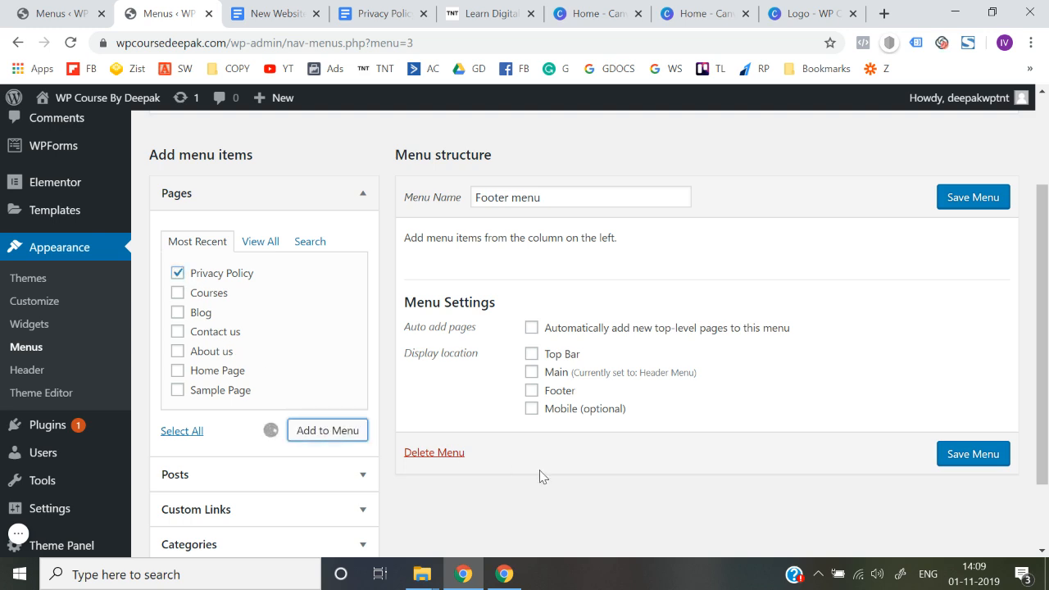
{"action": "scroll", "coordinate": [541, 447], "scroll_direction": "down", "scroll_amount": 1}
{"action": "left_click", "coordinate": [531, 400]}
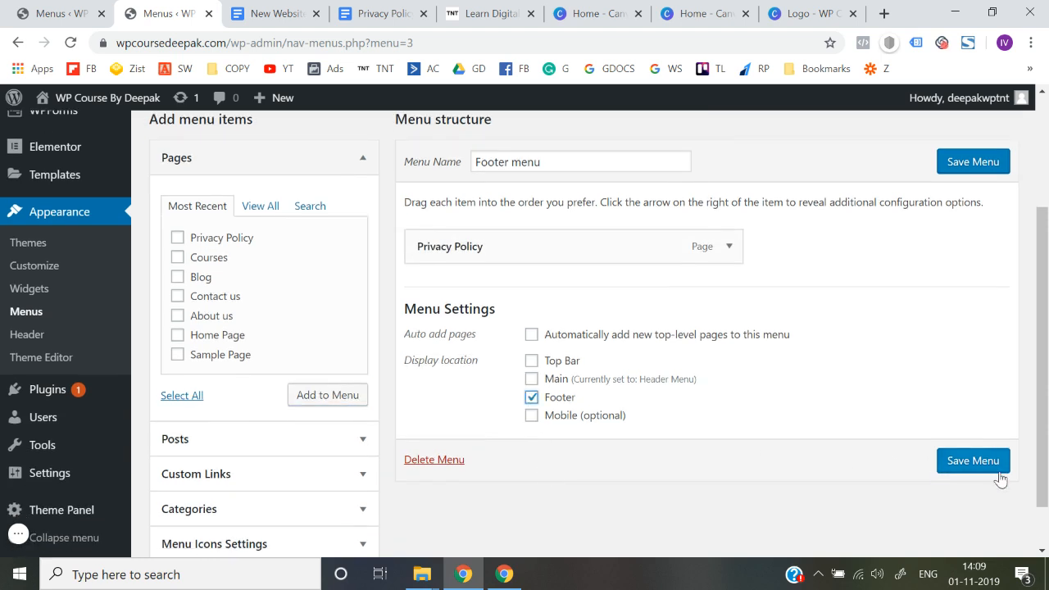
{"action": "left_click", "coordinate": [977, 464]}
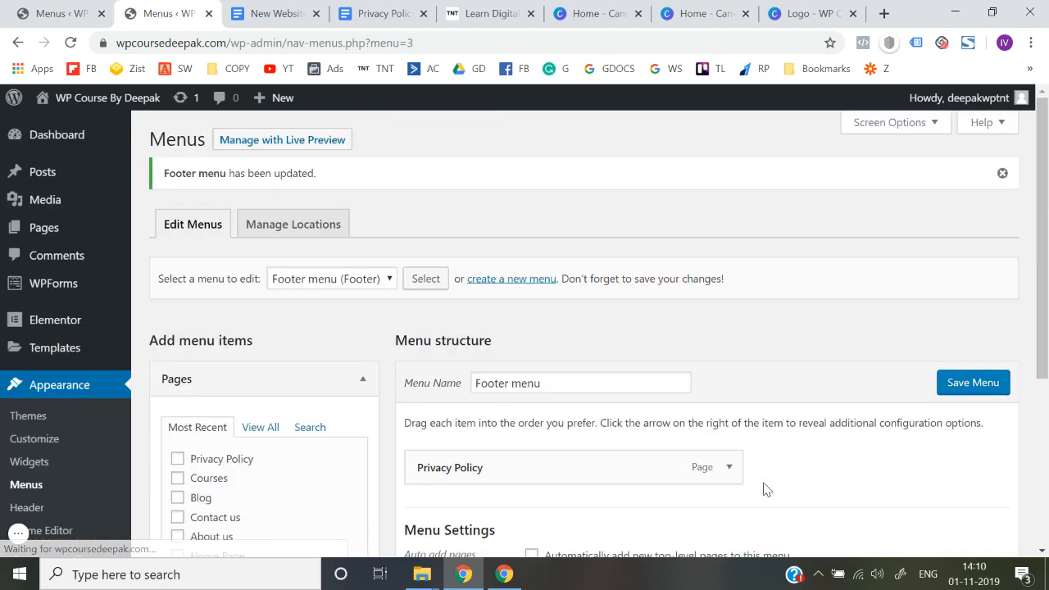
Step: Open the live site in a new browser tab to check the footer menu
{"action": "scroll", "coordinate": [763, 489], "scroll_direction": "down", "scroll_amount": 3}
{"action": "scroll", "coordinate": [763, 489], "scroll_direction": "up", "scroll_amount": 3}
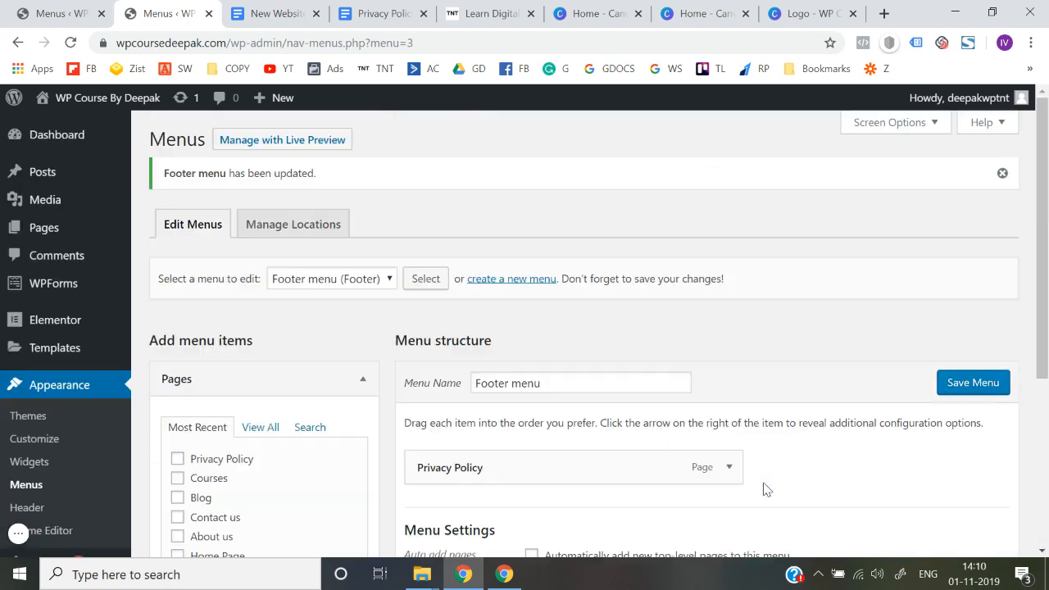
{"action": "mouse_move", "coordinate": [90, 97]}
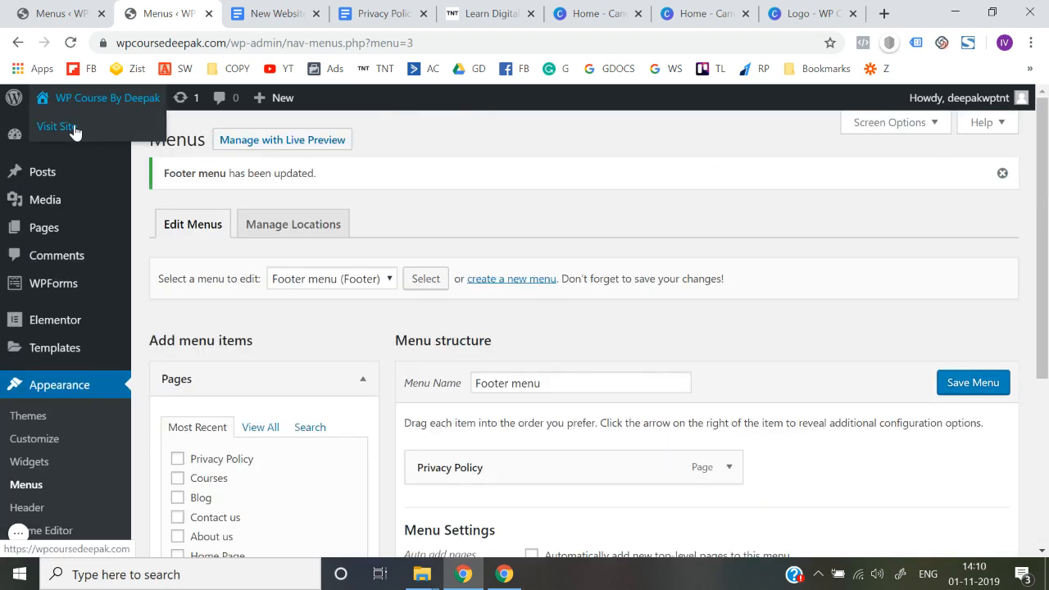
{"action": "right_click", "coordinate": [73, 127]}
{"action": "left_click", "coordinate": [99, 140]}
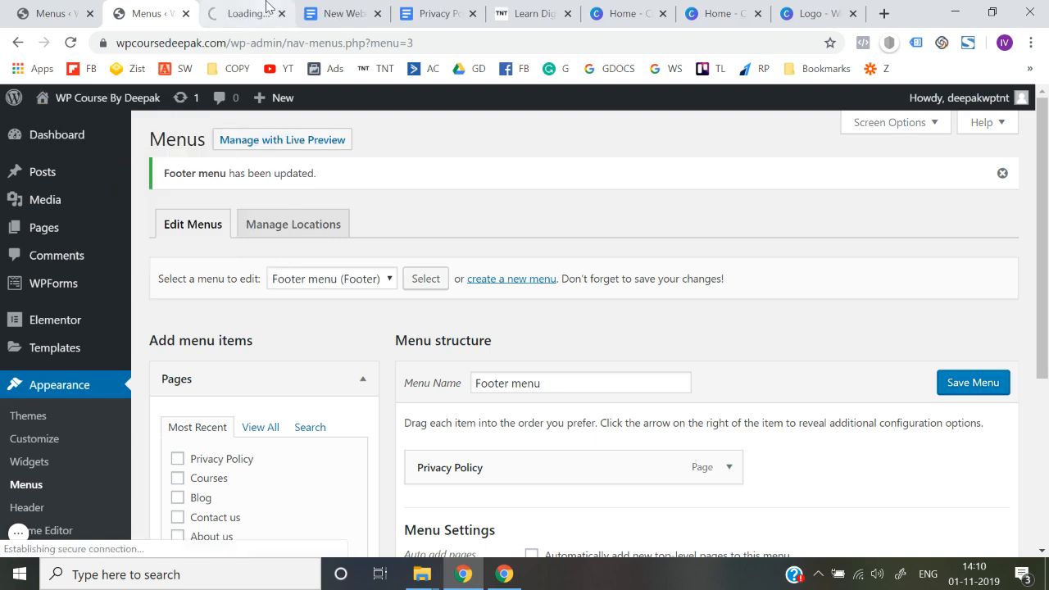
{"action": "key", "text": "ctrl+Tab"}
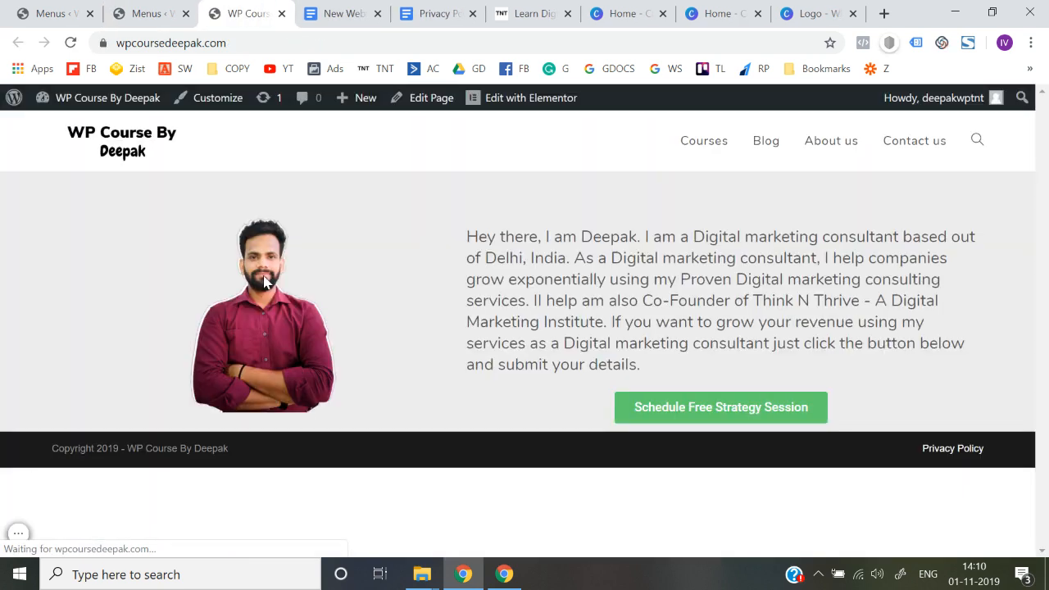
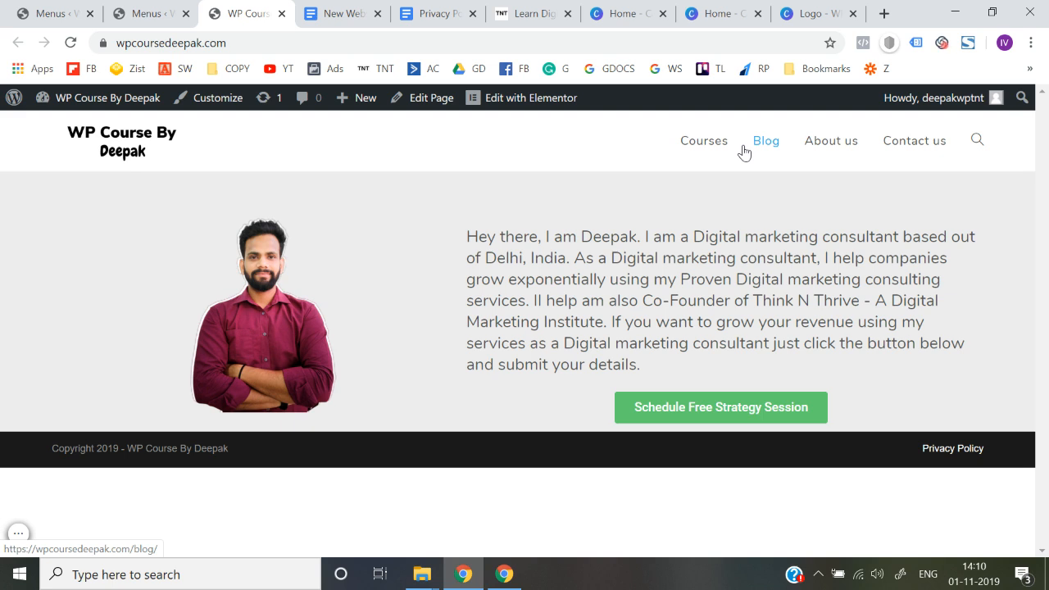
Step: Return to the site's menu management and load Header Menu (Main) for editing
{"action": "left_click", "coordinate": [175, 12]}
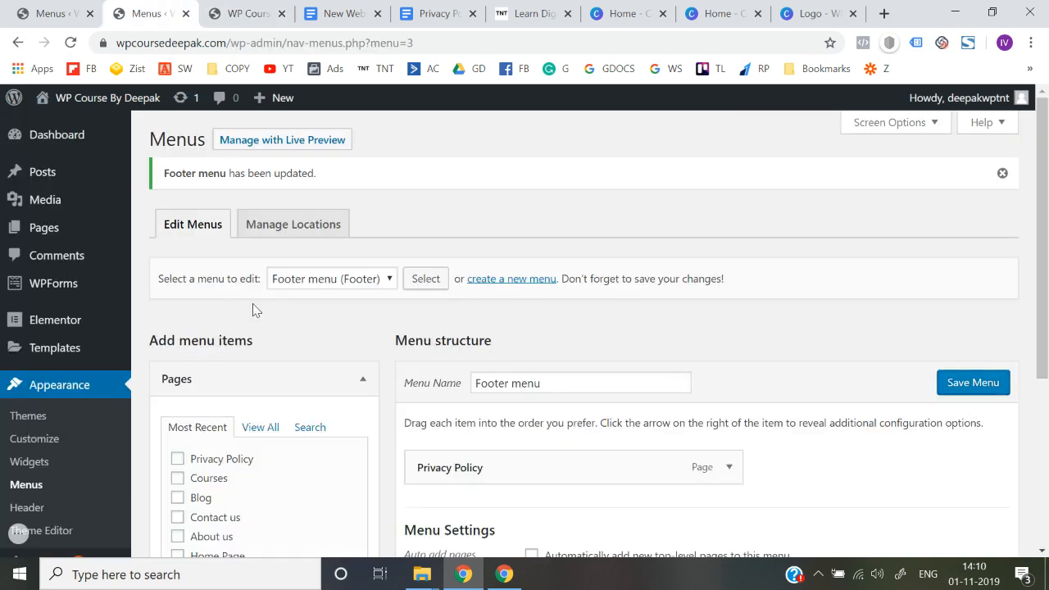
{"action": "scroll", "coordinate": [254, 316], "scroll_direction": "down", "scroll_amount": 1}
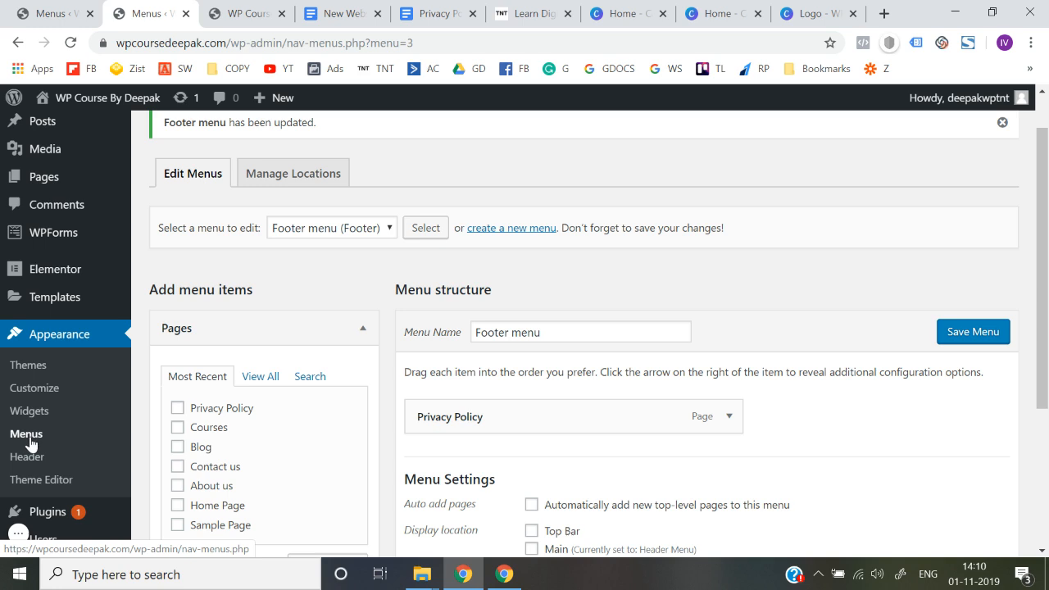
{"action": "left_click", "coordinate": [338, 237]}
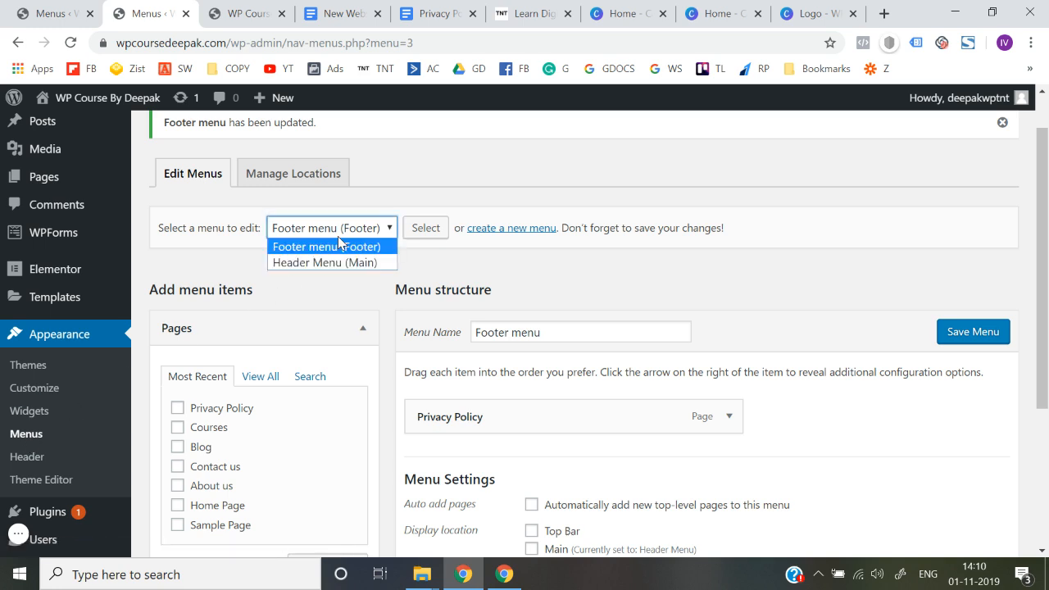
{"action": "left_click", "coordinate": [332, 264]}
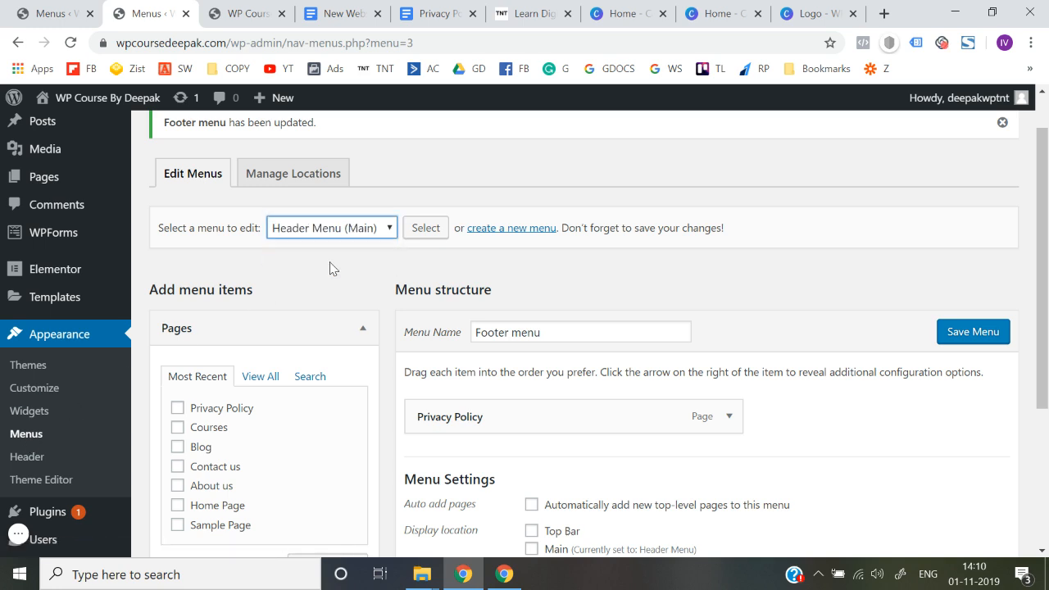
{"action": "left_click", "coordinate": [426, 230]}
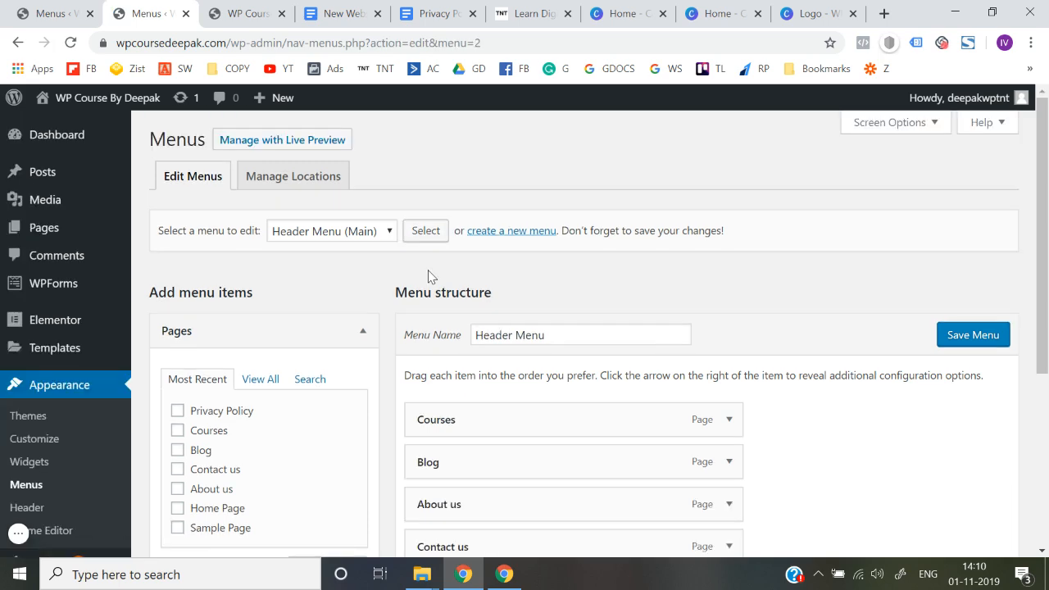
Step: Open the icon selection for the Courses menu item and search the Font Awesome set for "cou"
{"action": "scroll", "coordinate": [451, 266], "scroll_direction": "down", "scroll_amount": 2}
{"action": "left_click", "coordinate": [728, 257]}
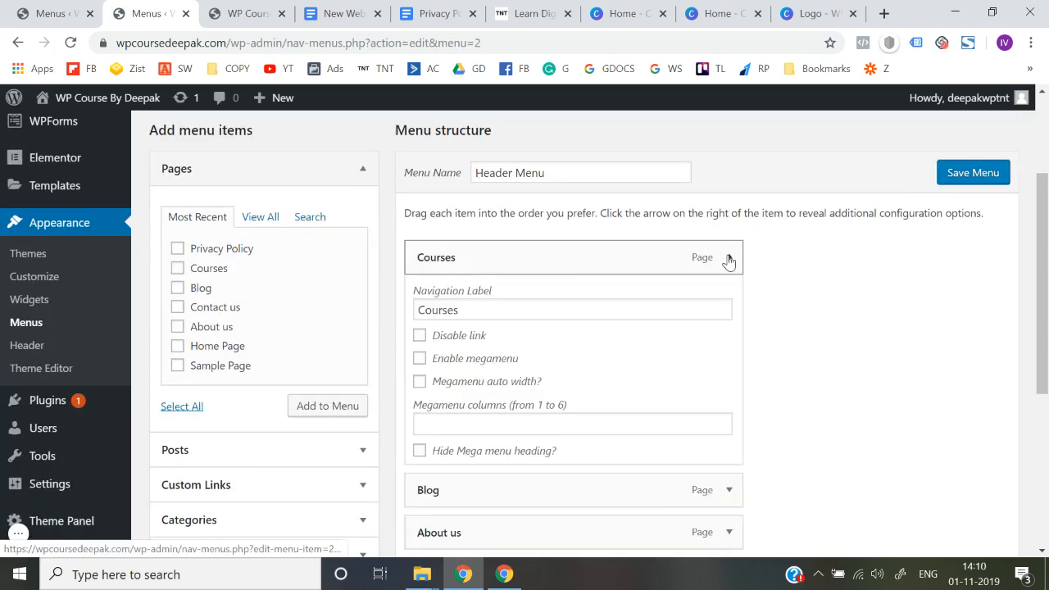
{"action": "scroll", "coordinate": [728, 259], "scroll_direction": "down", "scroll_amount": 1}
{"action": "scroll", "coordinate": [587, 320], "scroll_direction": "down", "scroll_amount": 1}
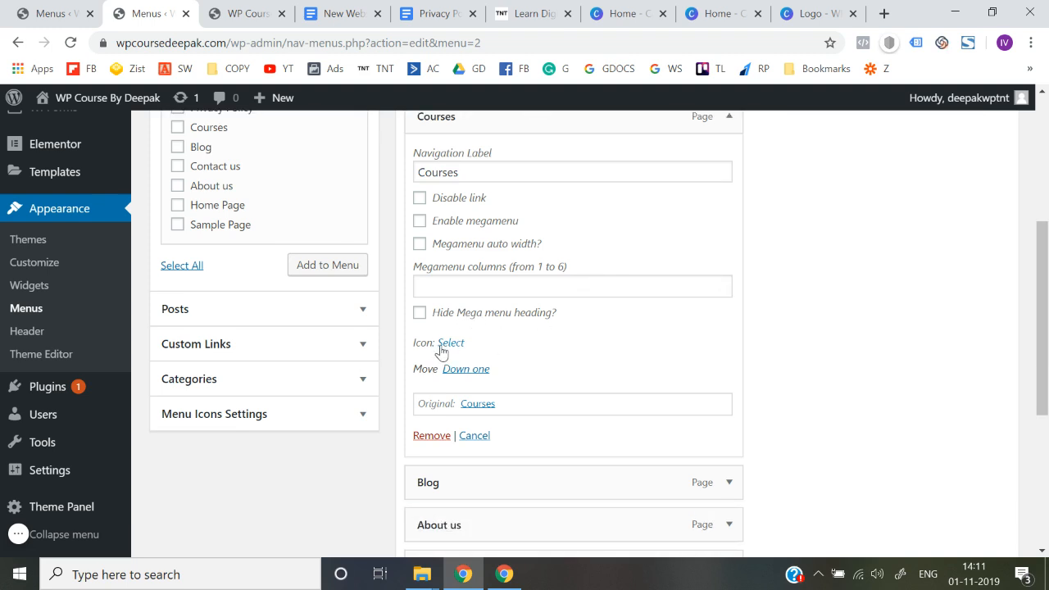
{"action": "left_click", "coordinate": [440, 344]}
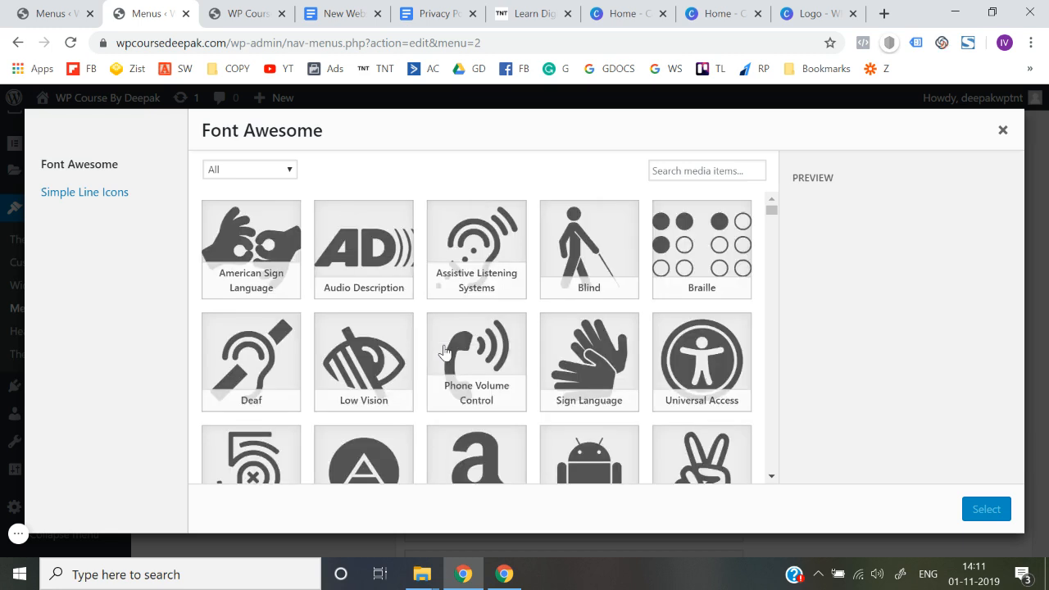
{"action": "left_click", "coordinate": [683, 173]}
{"action": "type", "text": "cou"}
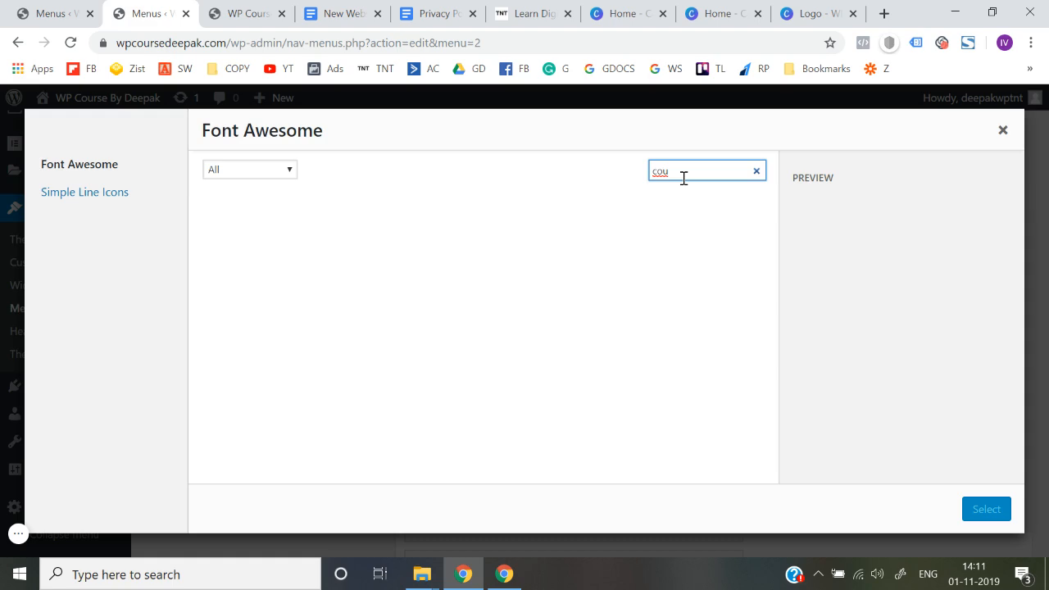
Step: Assign the Cursor icon from Simple Line Icons to the Courses menu item and save the header menu
{"action": "left_click", "coordinate": [100, 193]}
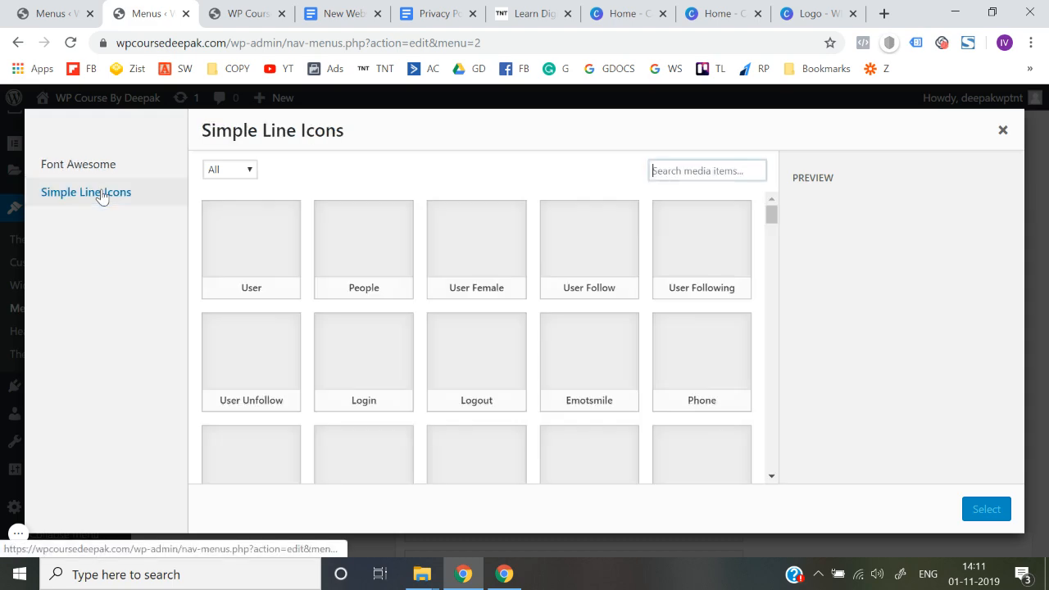
{"action": "scroll", "coordinate": [355, 308], "scroll_direction": "down", "scroll_amount": 5}
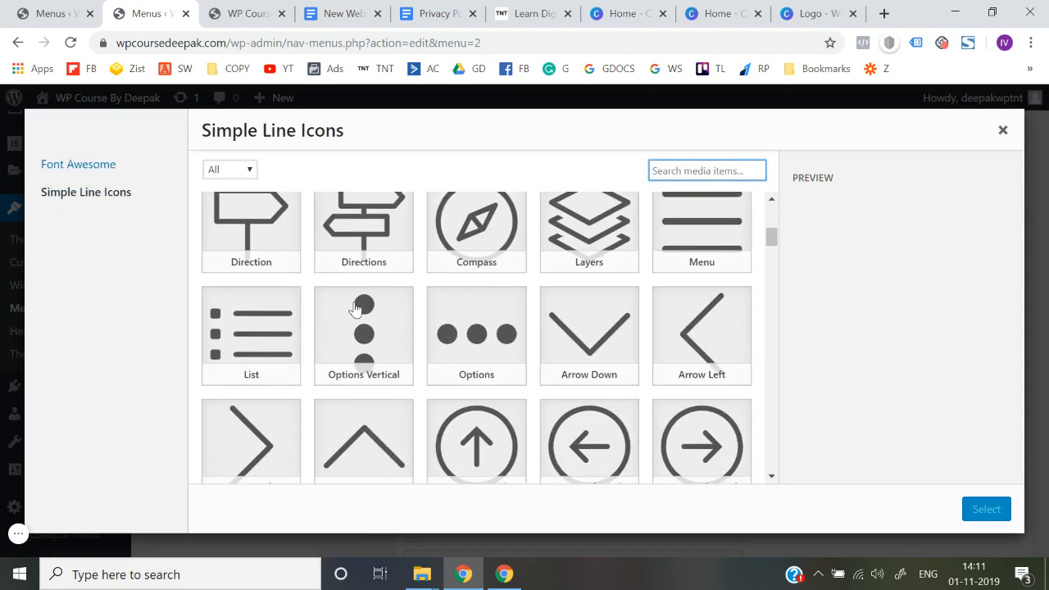
{"action": "scroll", "coordinate": [354, 308], "scroll_direction": "down", "scroll_amount": 8}
{"action": "scroll", "coordinate": [276, 422], "scroll_direction": "up", "scroll_amount": 13}
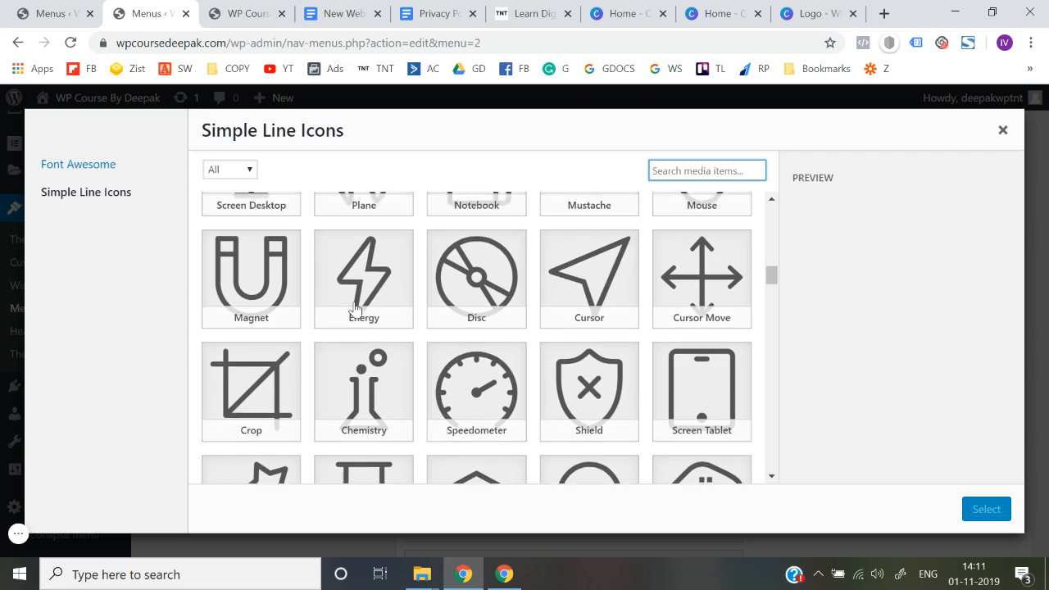
{"action": "scroll", "coordinate": [378, 330], "scroll_direction": "down", "scroll_amount": 10}
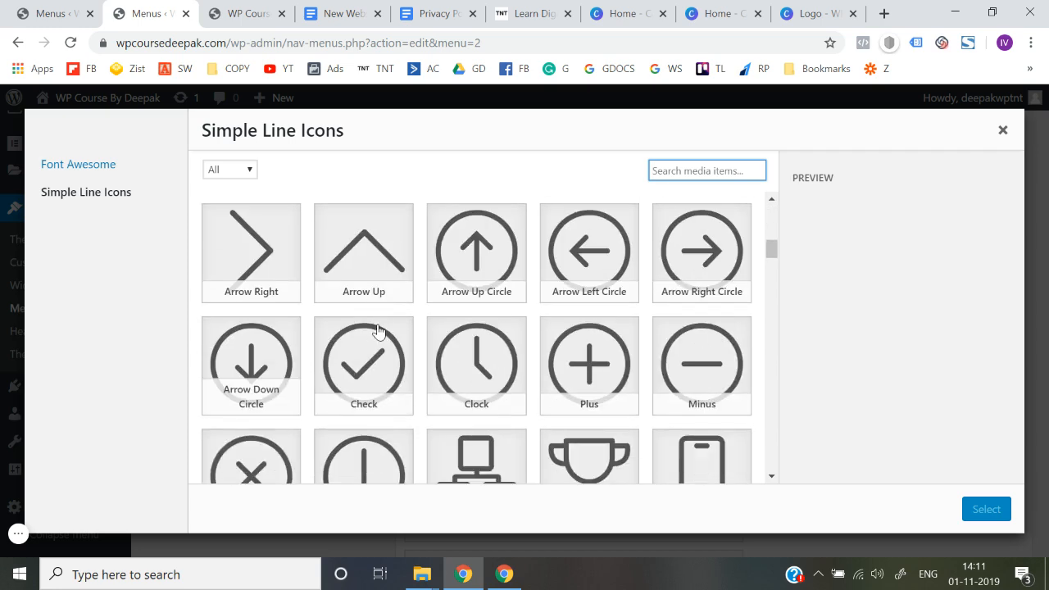
{"action": "scroll", "coordinate": [378, 330], "scroll_direction": "down", "scroll_amount": 3}
{"action": "left_click", "coordinate": [597, 300]}
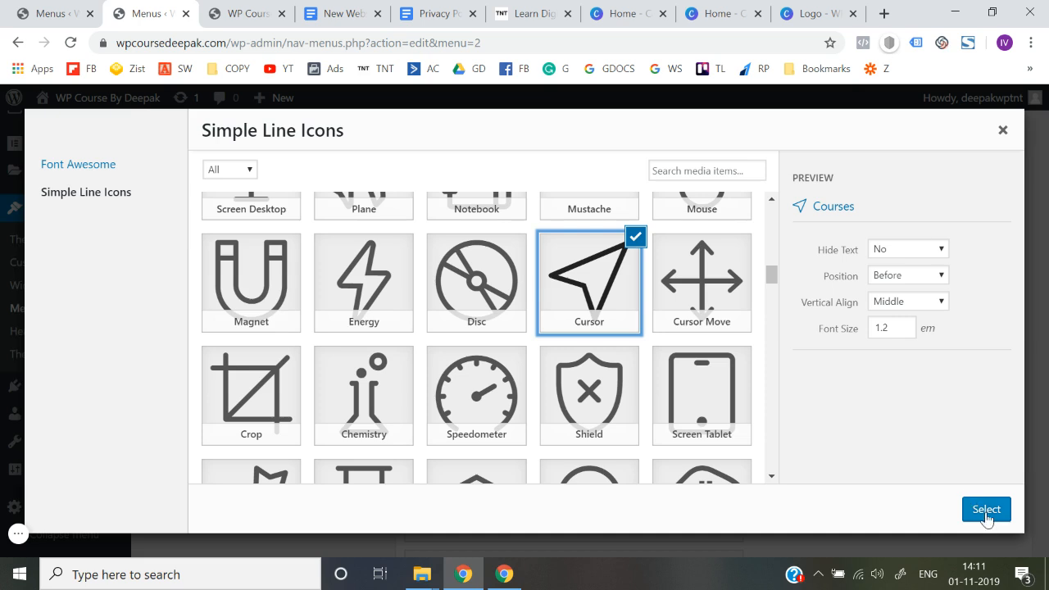
{"action": "left_click", "coordinate": [984, 509]}
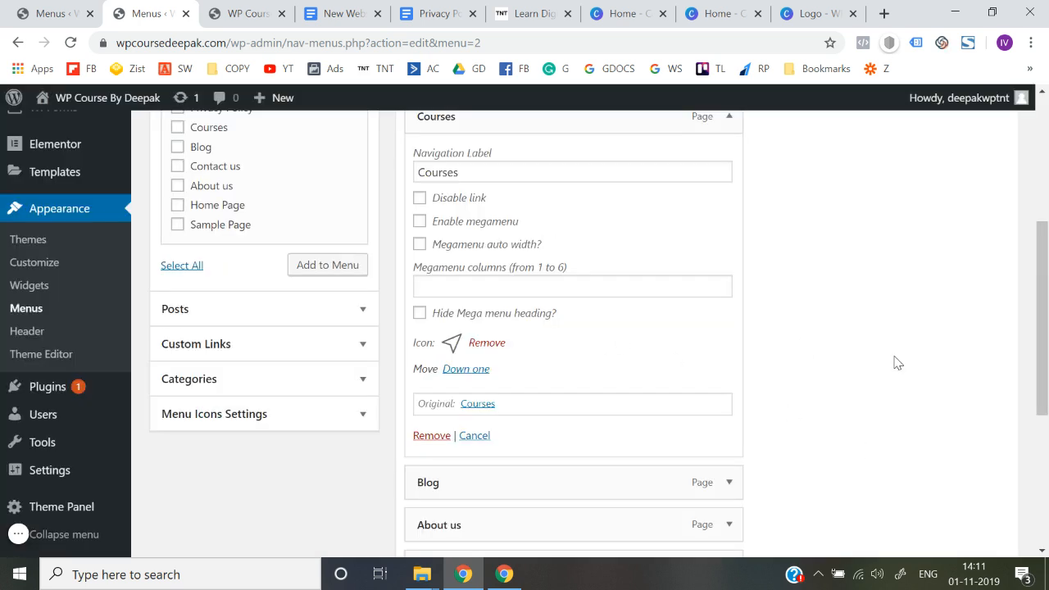
{"action": "scroll", "coordinate": [894, 363], "scroll_direction": "down", "scroll_amount": 4}
{"action": "left_click", "coordinate": [960, 477]}
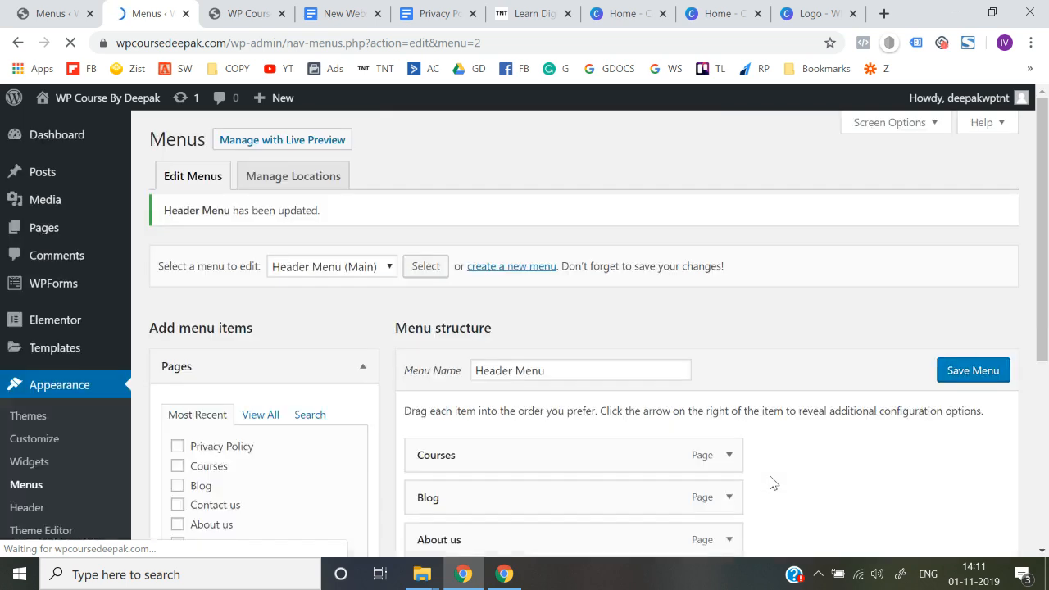
Step: Reload the live site to check the icon of the Courses item in the header navigation
{"action": "left_click", "coordinate": [245, 14]}
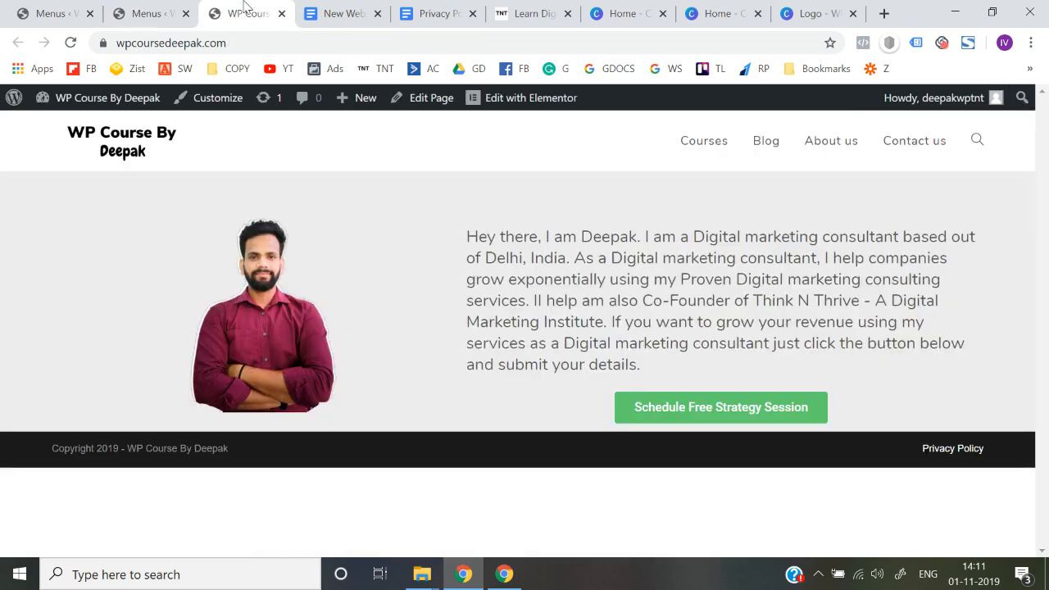
{"action": "left_click", "coordinate": [256, 45]}
{"action": "key", "text": "Return"}
Step: Return to the header menu's settings, remove the icon from the Courses item and save the menu
{"action": "left_click", "coordinate": [164, 12]}
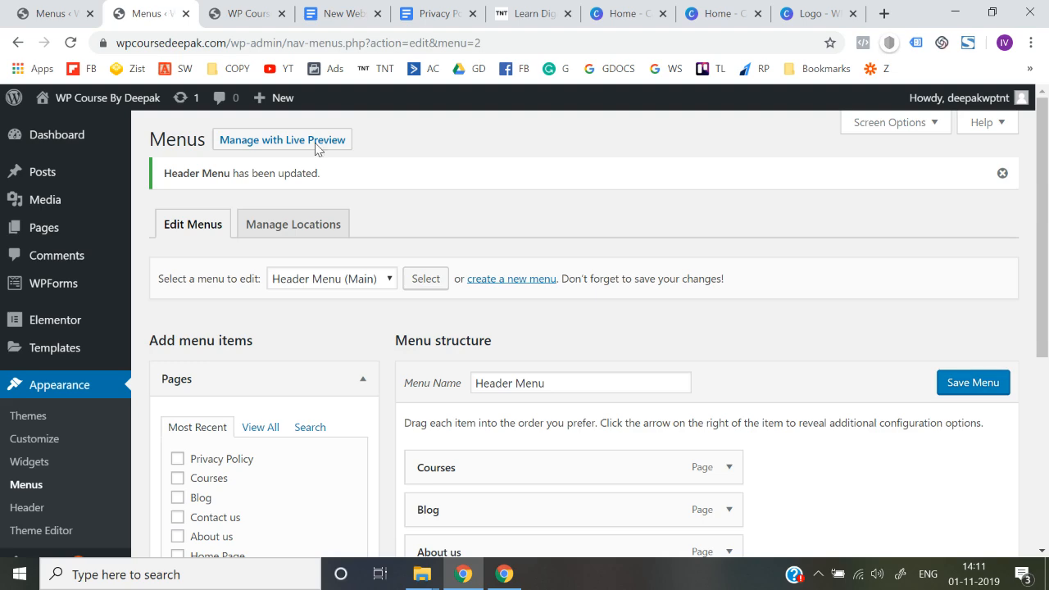
{"action": "scroll", "coordinate": [511, 333], "scroll_direction": "down", "scroll_amount": 5}
{"action": "scroll", "coordinate": [511, 332], "scroll_direction": "up", "scroll_amount": 1}
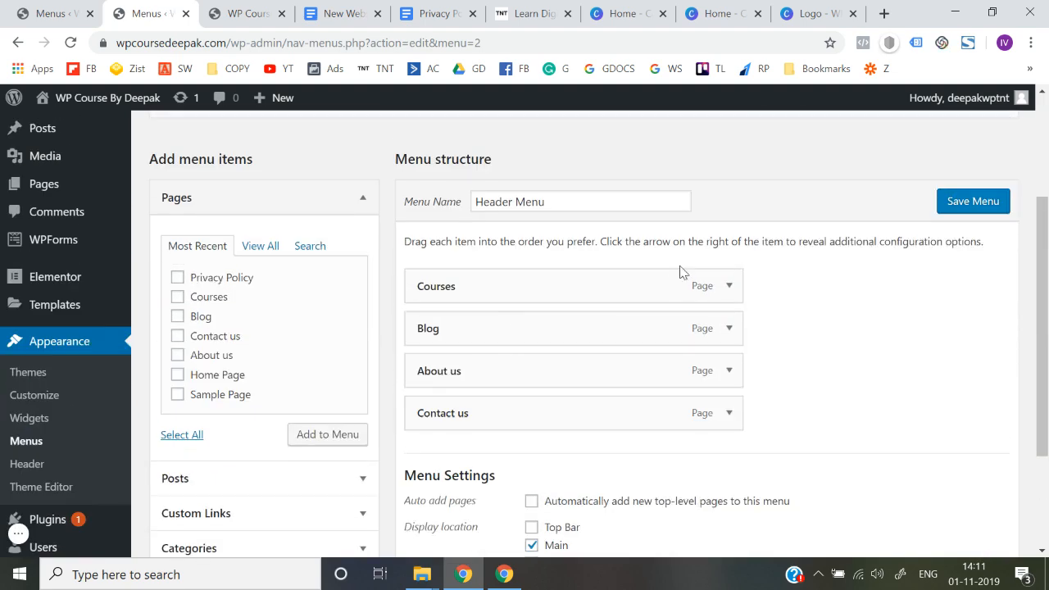
{"action": "left_click", "coordinate": [728, 286]}
{"action": "scroll", "coordinate": [562, 333], "scroll_direction": "down", "scroll_amount": 2}
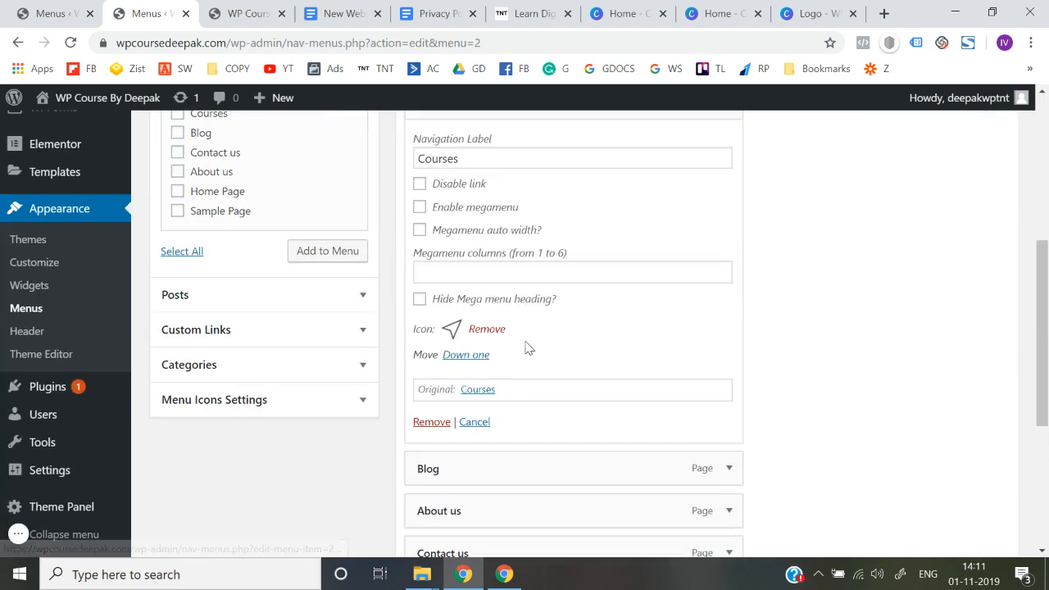
{"action": "left_click", "coordinate": [486, 328]}
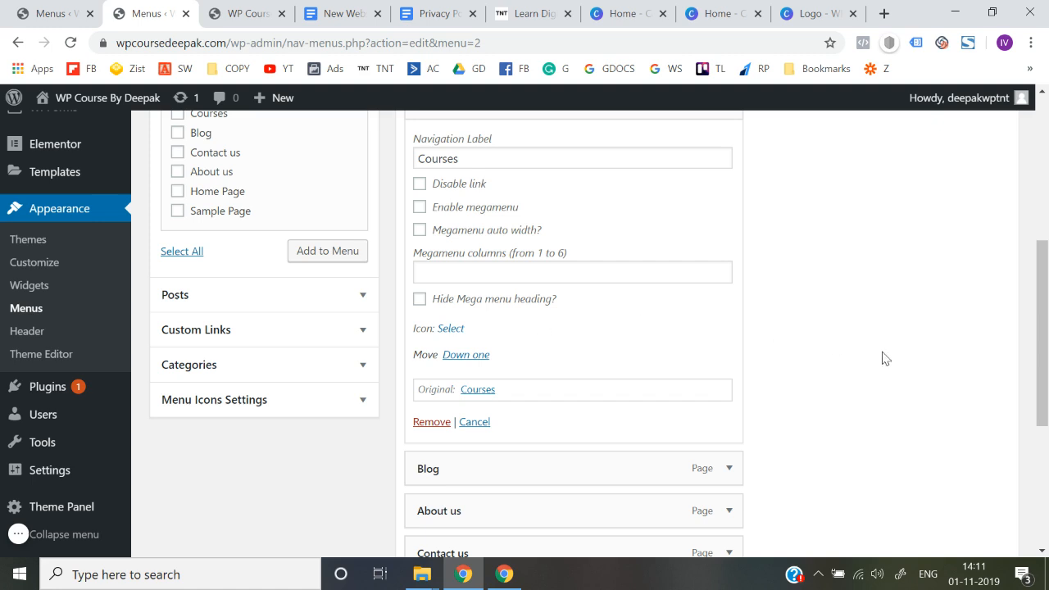
{"action": "scroll", "coordinate": [774, 336], "scroll_direction": "down", "scroll_amount": 3}
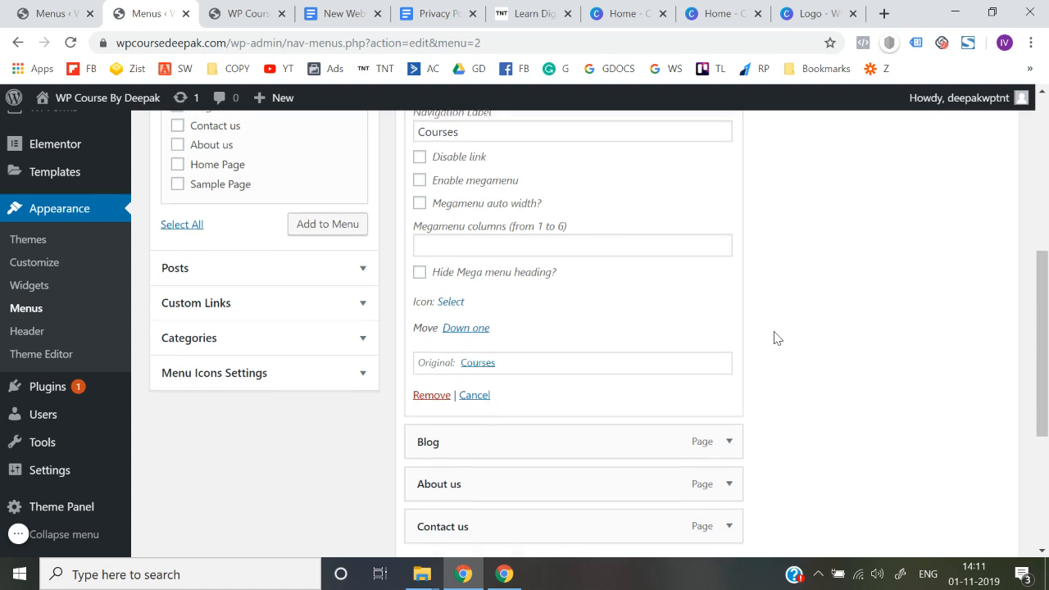
{"action": "scroll", "coordinate": [775, 337], "scroll_direction": "down", "scroll_amount": 1}
{"action": "scroll", "coordinate": [746, 379], "scroll_direction": "down", "scroll_amount": 2}
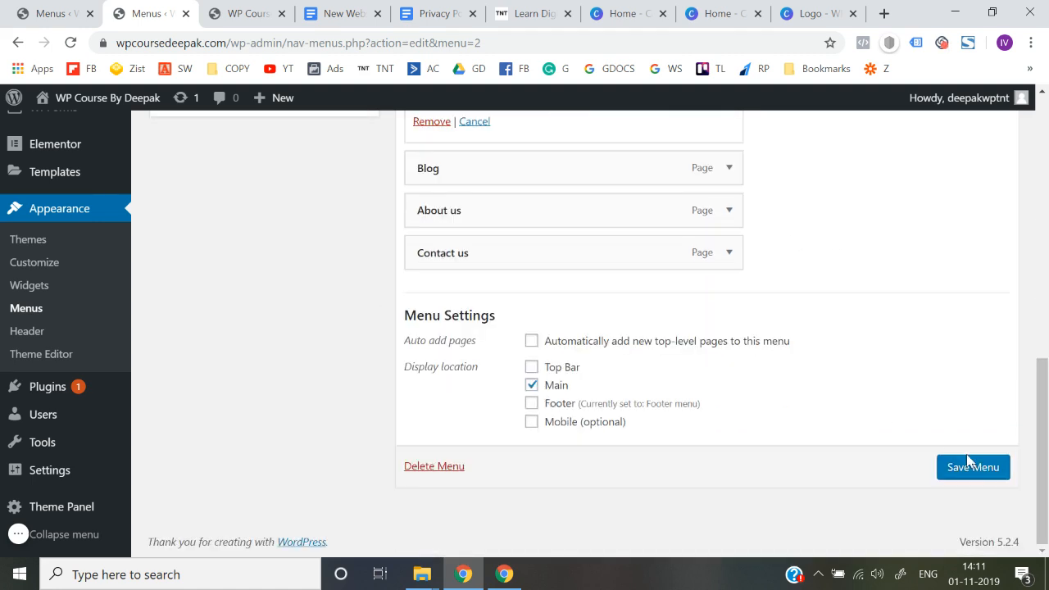
{"action": "left_click", "coordinate": [975, 467]}
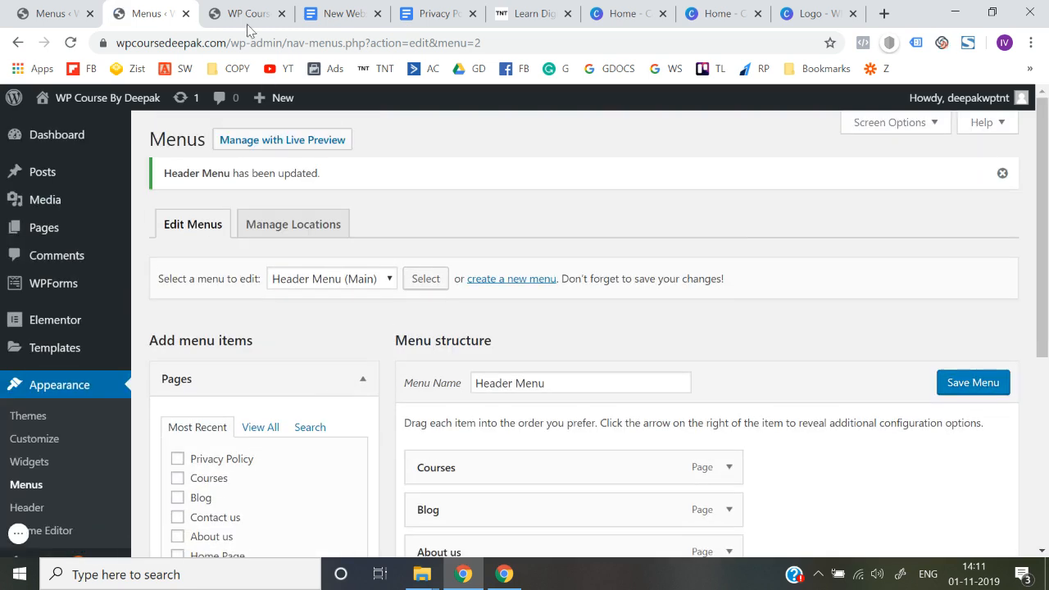
Step: Reload the live site to check the header navigation without the Courses icon
{"action": "left_click", "coordinate": [243, 14]}
{"action": "left_click", "coordinate": [243, 37]}
{"action": "key", "text": "Return"}
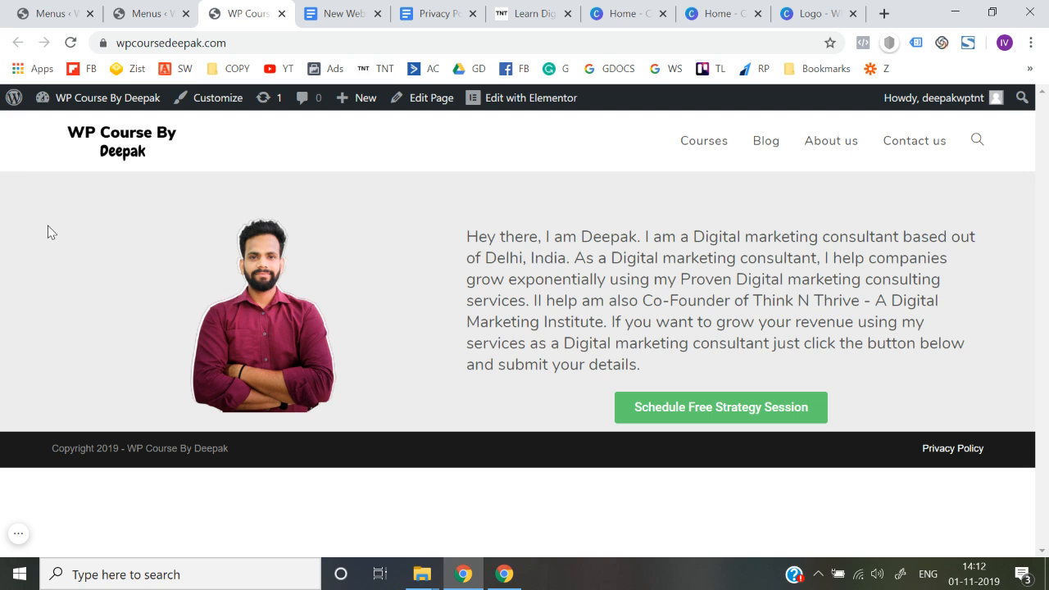
{"action": "left_click", "coordinate": [17, 538]}
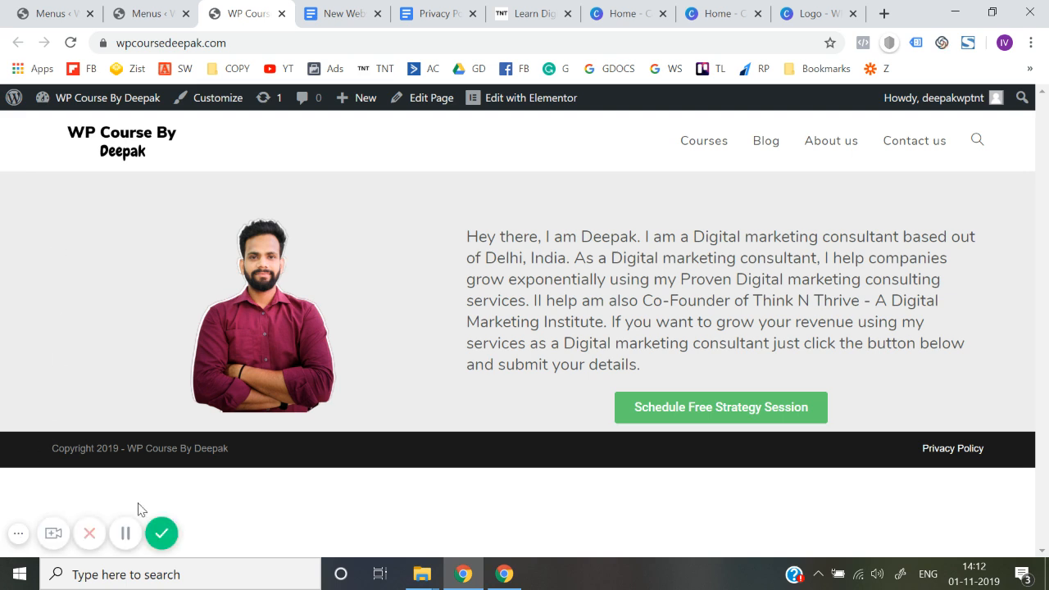